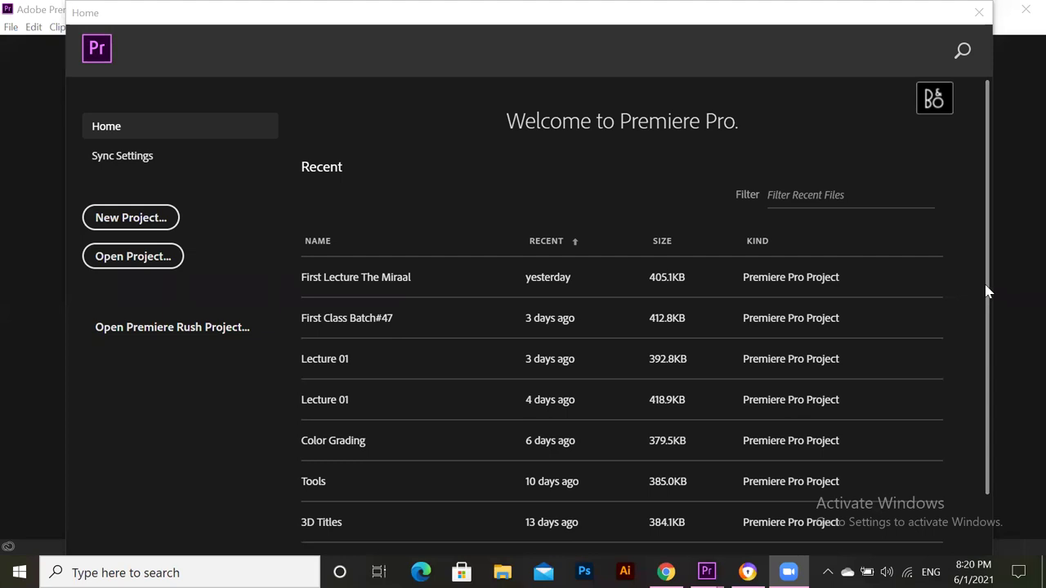
{"action": "left_click_drag", "start_coordinate": [988, 296], "coordinate": [990, 322]}
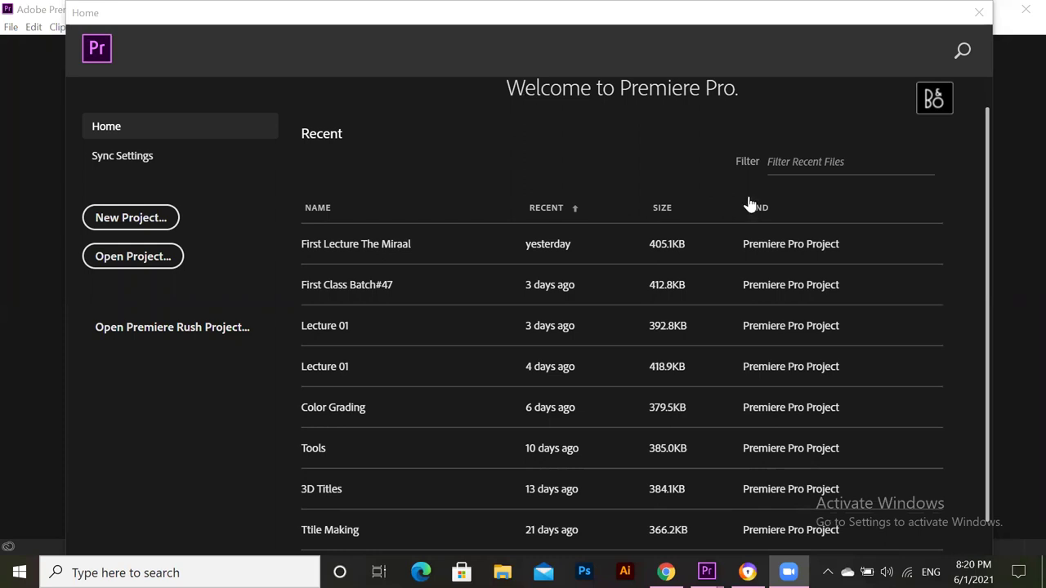
{"action": "scroll", "coordinate": [482, 421], "scroll_direction": "down", "scroll_amount": 2}
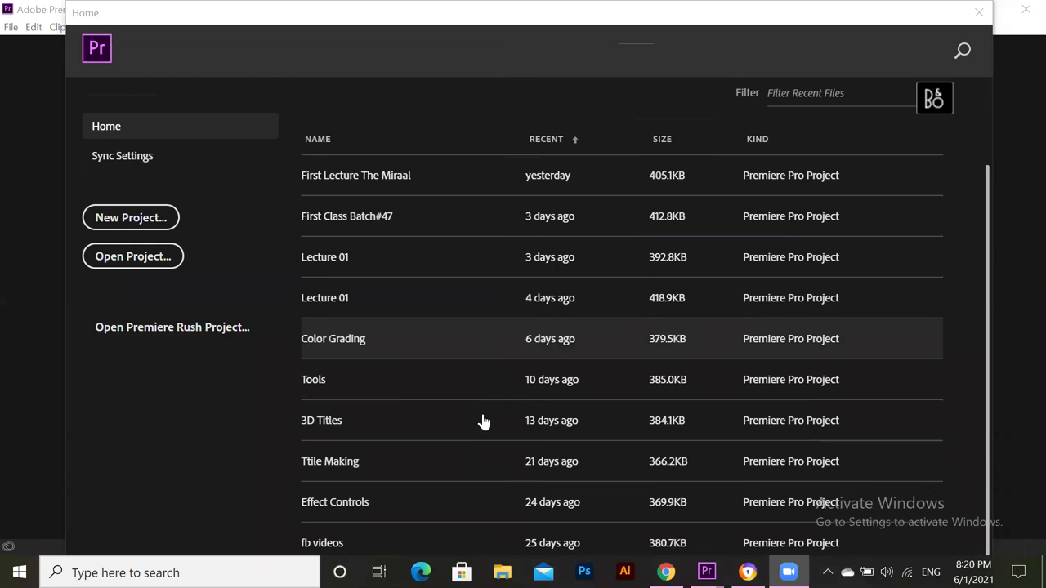
{"action": "scroll", "coordinate": [484, 421], "scroll_direction": "up", "scroll_amount": 1}
{"action": "scroll", "coordinate": [484, 420], "scroll_direction": "up", "scroll_amount": 1}
{"action": "scroll", "coordinate": [484, 421], "scroll_direction": "down", "scroll_amount": 1}
{"action": "scroll", "coordinate": [484, 421], "scroll_direction": "up", "scroll_amount": 2}
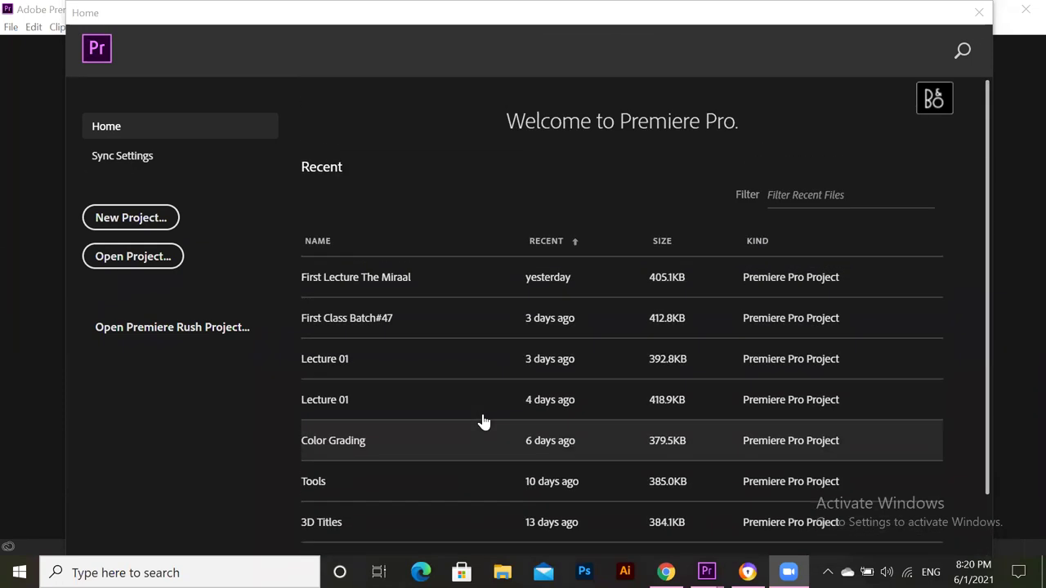
Open the Lecture 01 project from the Batch 45 & 46 folder inside IS4 illustrations > LWE
{"action": "left_click", "coordinate": [143, 258]}
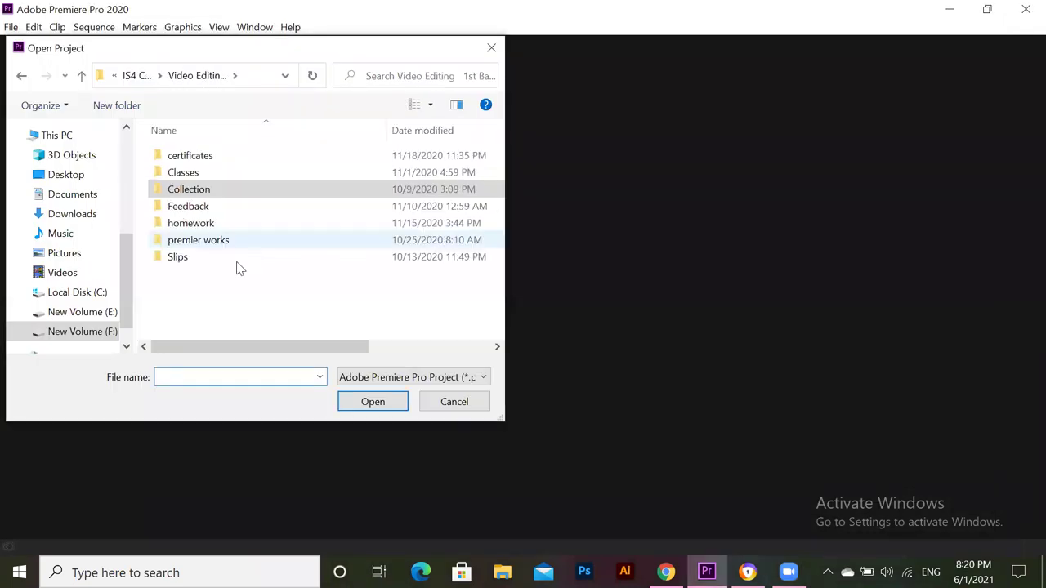
{"action": "left_click", "coordinate": [136, 76]}
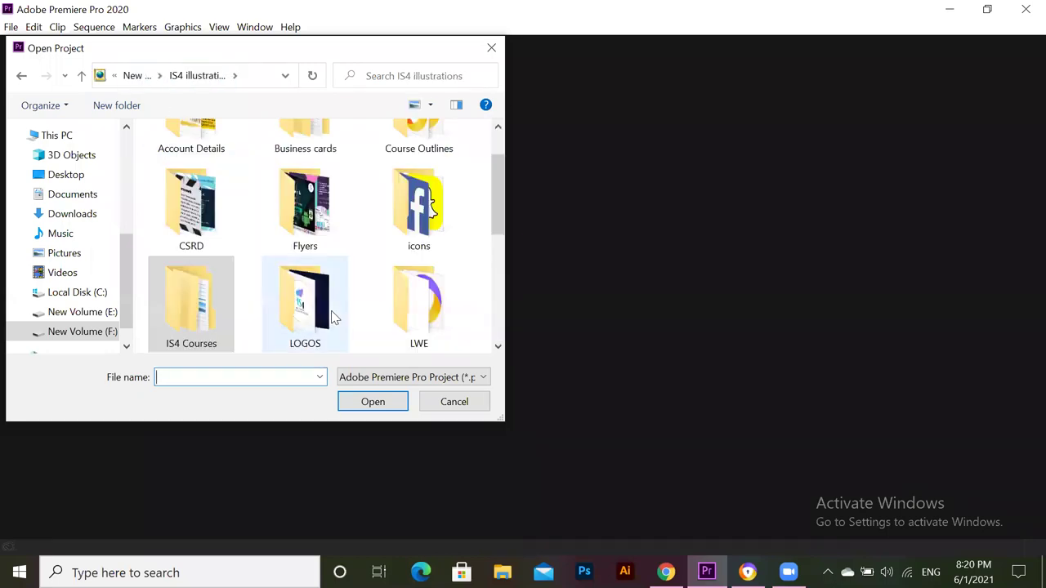
{"action": "scroll", "coordinate": [331, 318], "scroll_direction": "down", "scroll_amount": 5}
{"action": "scroll", "coordinate": [495, 282], "scroll_direction": "up", "scroll_amount": 1}
{"action": "left_click_drag", "start_coordinate": [495, 282], "coordinate": [497, 234]}
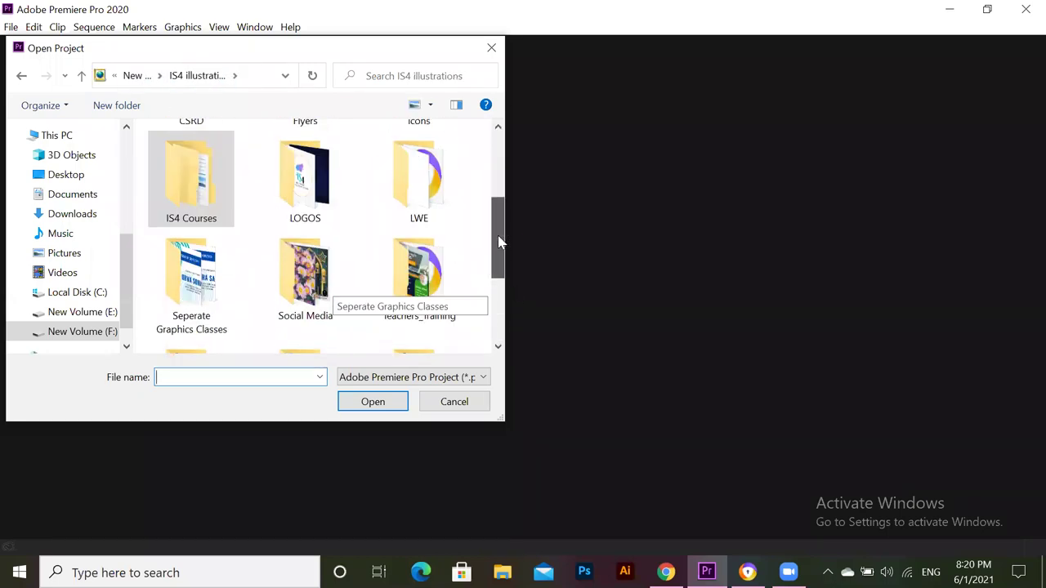
{"action": "double_click", "coordinate": [420, 176]}
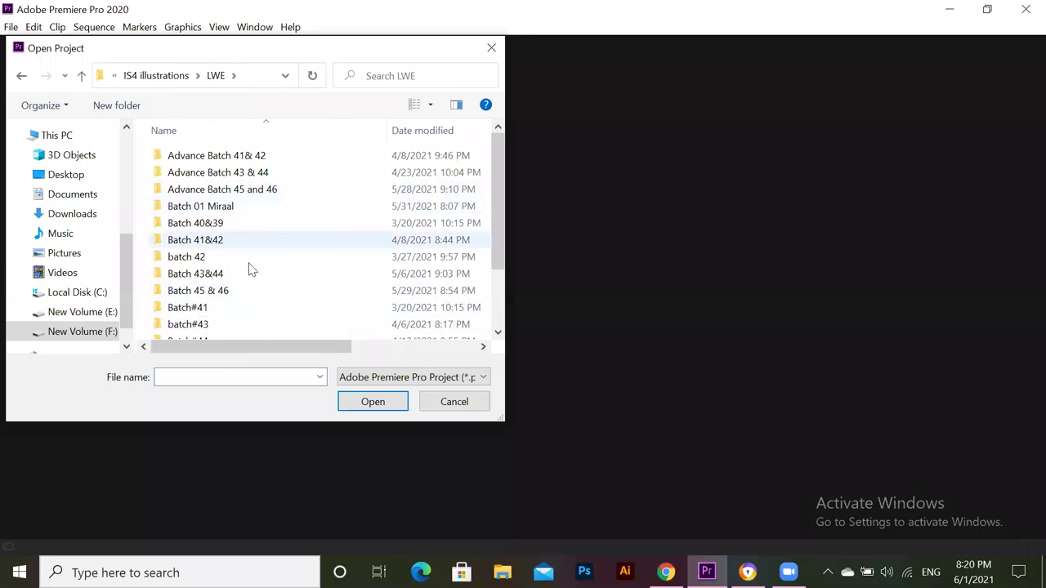
{"action": "left_click_drag", "start_coordinate": [498, 253], "coordinate": [504, 275]}
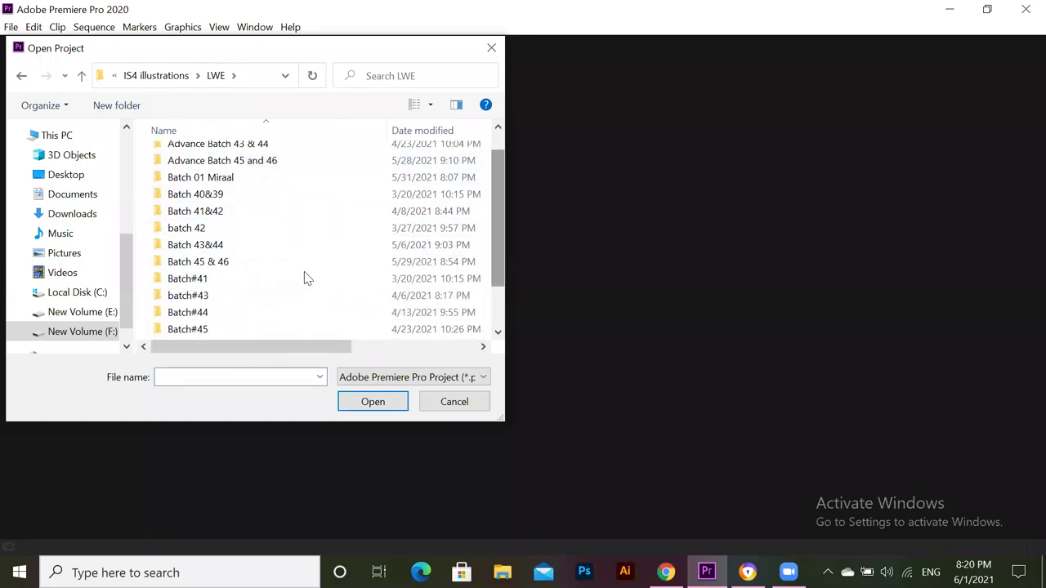
{"action": "left_click", "coordinate": [283, 269]}
{"action": "double_click", "coordinate": [283, 270]}
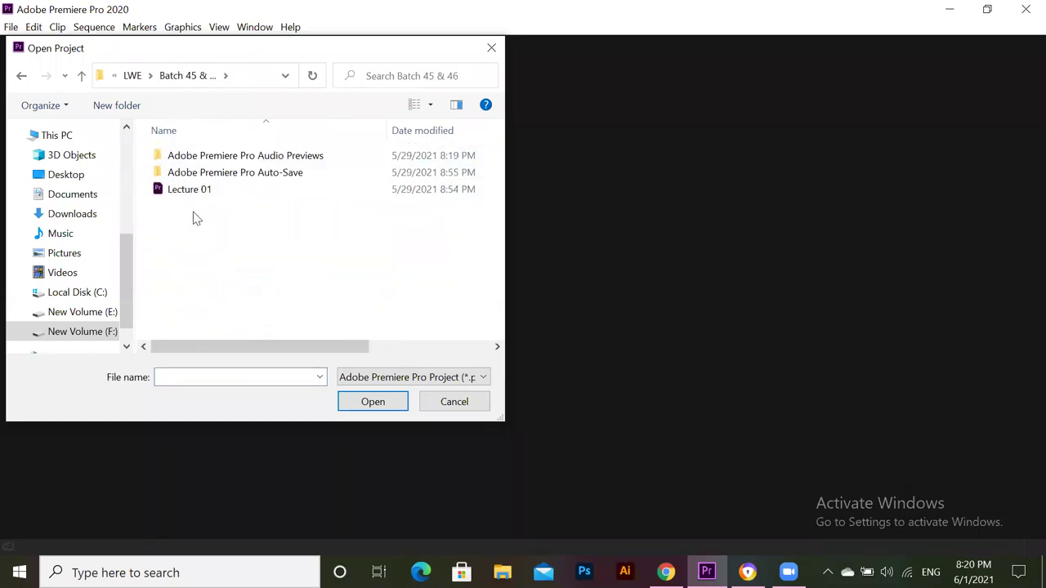
{"action": "double_click", "coordinate": [201, 189]}
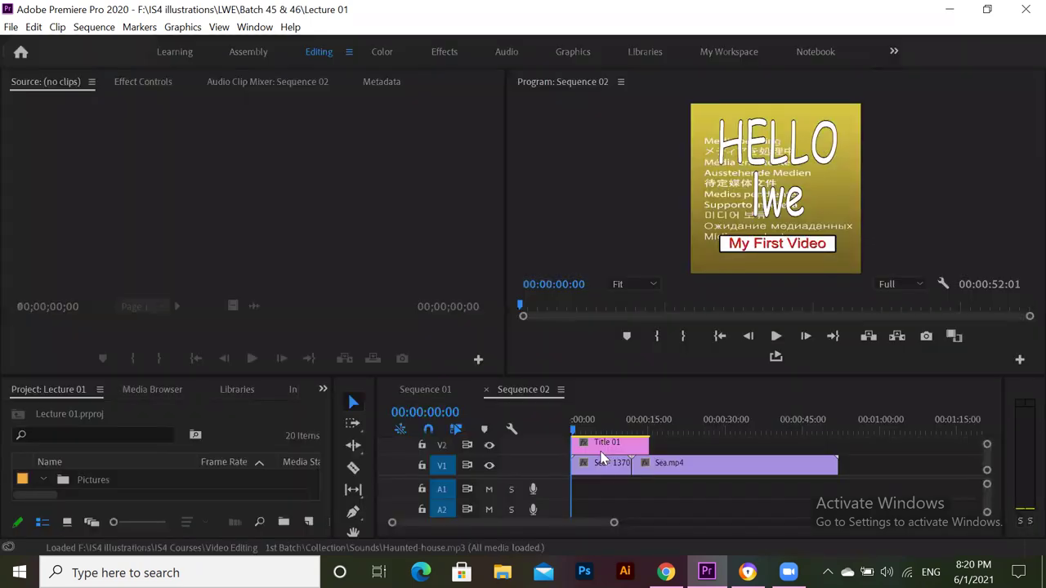
Create a new legacy title, keeping the default name and video settings
{"action": "left_click", "coordinate": [576, 210]}
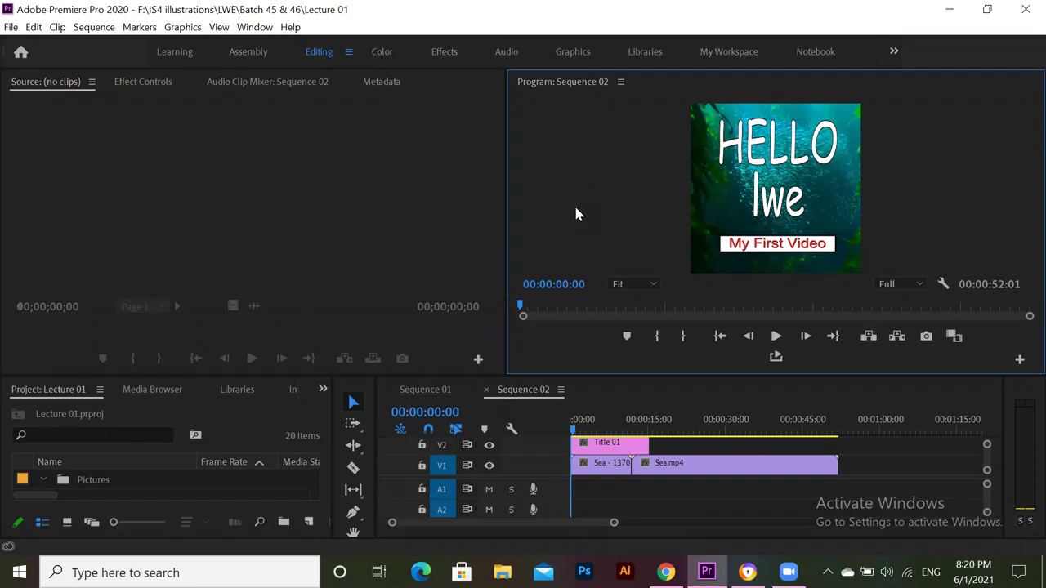
{"action": "left_click", "coordinate": [435, 206]}
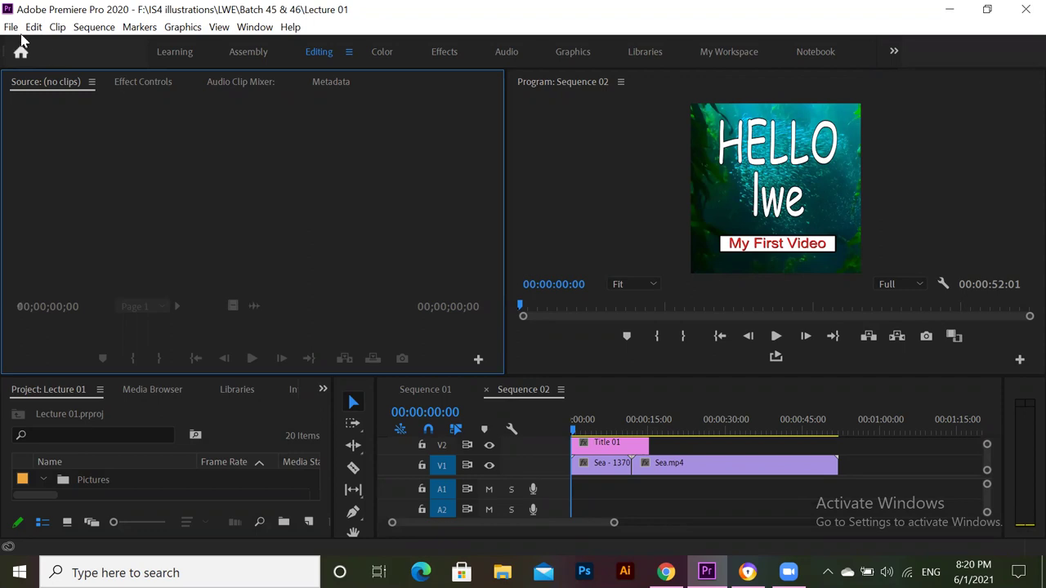
{"action": "left_click", "coordinate": [11, 26]}
{"action": "mouse_move", "coordinate": [232, 47]}
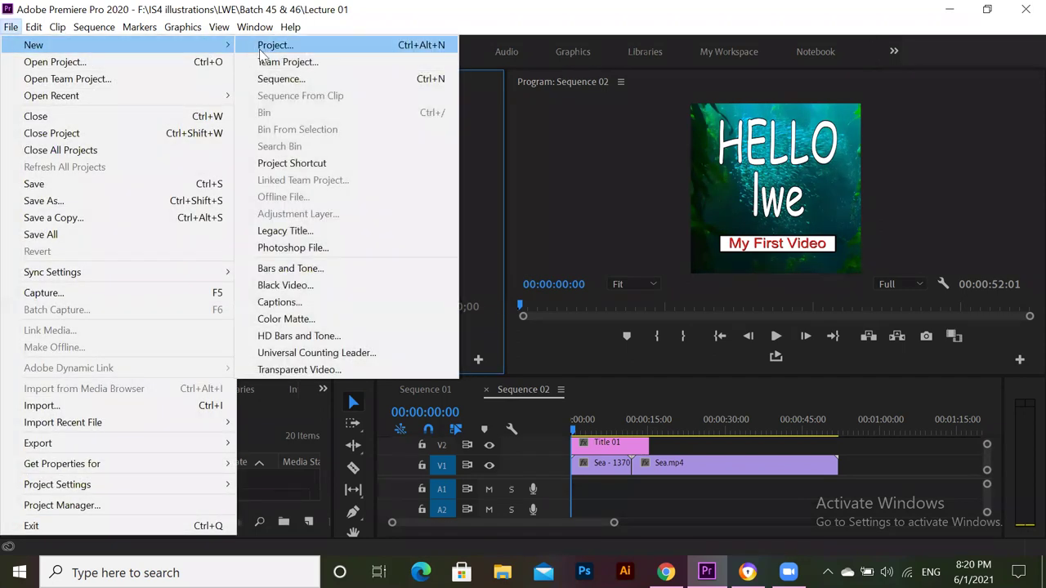
{"action": "left_click", "coordinate": [286, 230]}
{"action": "left_click", "coordinate": [551, 360]}
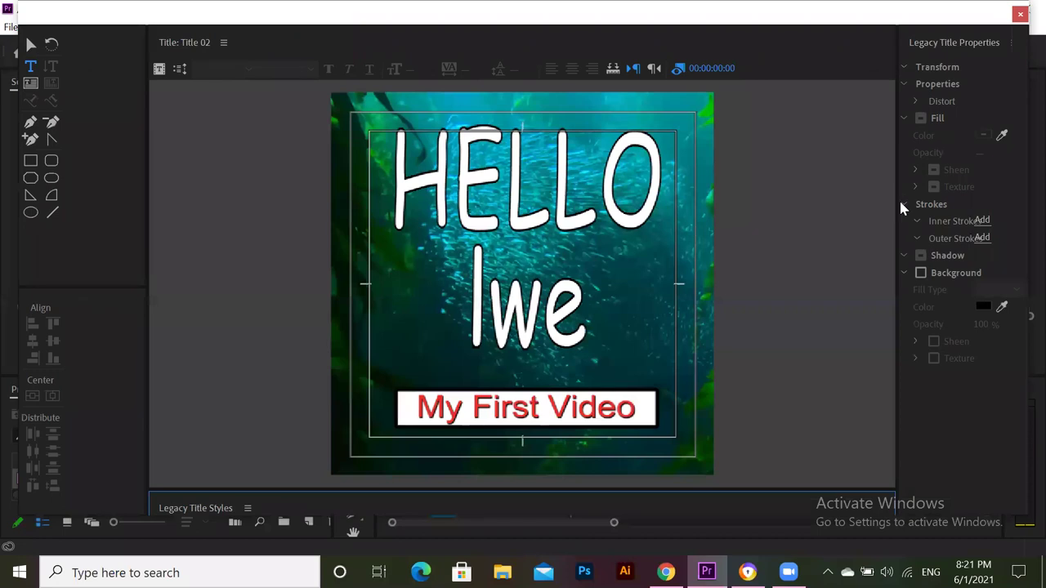
Collapse the Transform, Properties, Fill, Shadow and Background groups in the title properties and delete Title 02 from the project
{"action": "left_click_drag", "start_coordinate": [899, 200], "coordinate": [813, 213]}
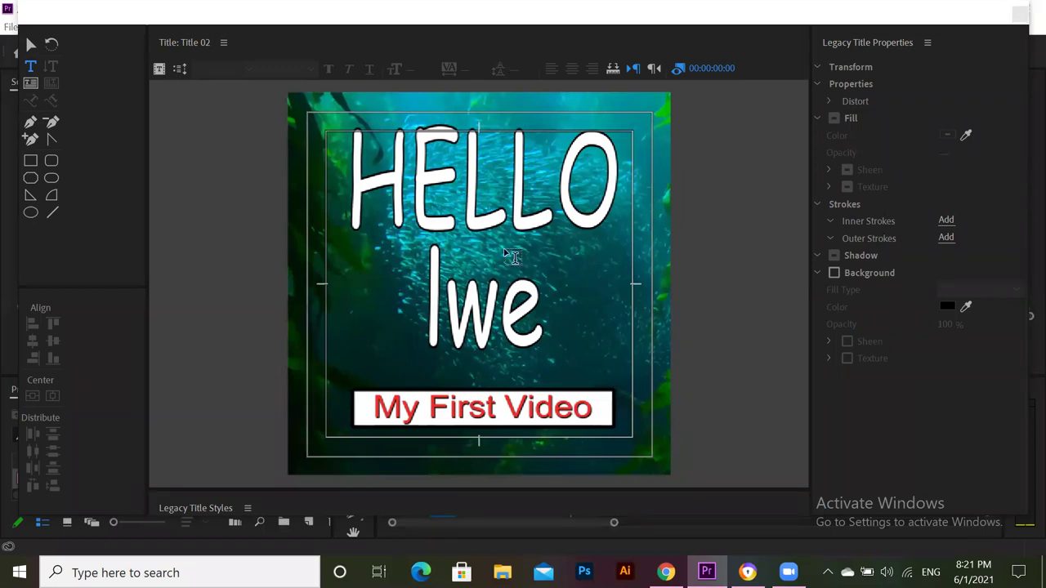
{"action": "left_click", "coordinate": [545, 236]}
{"action": "left_click", "coordinate": [818, 64]}
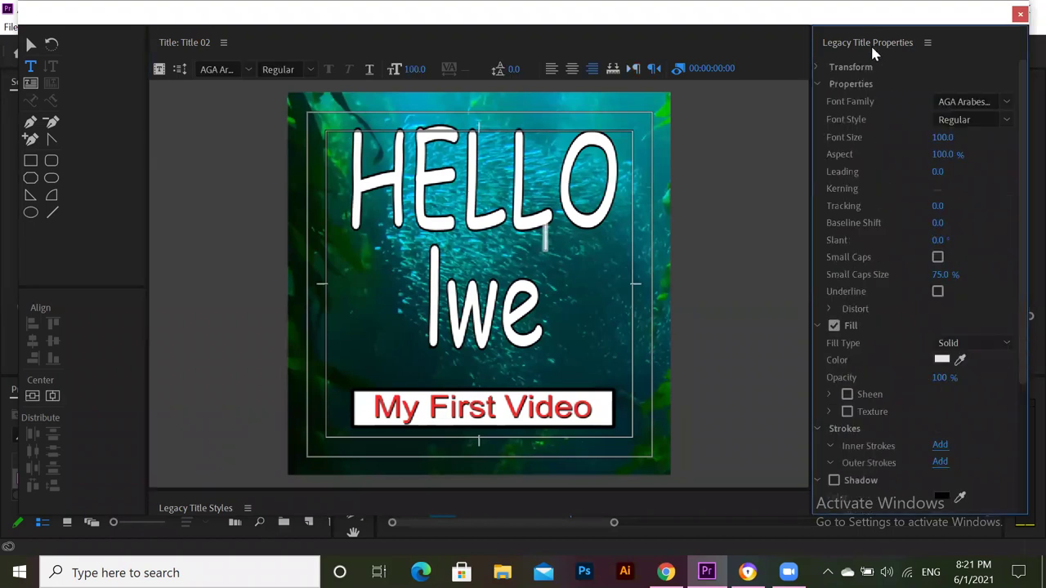
{"action": "left_click", "coordinate": [819, 84]}
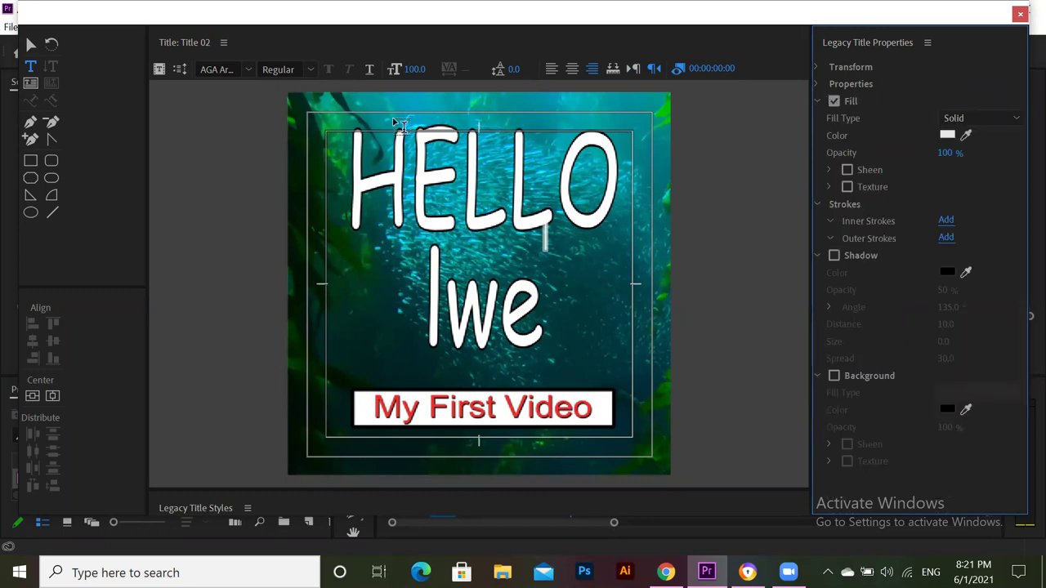
{"action": "left_click", "coordinate": [817, 100]}
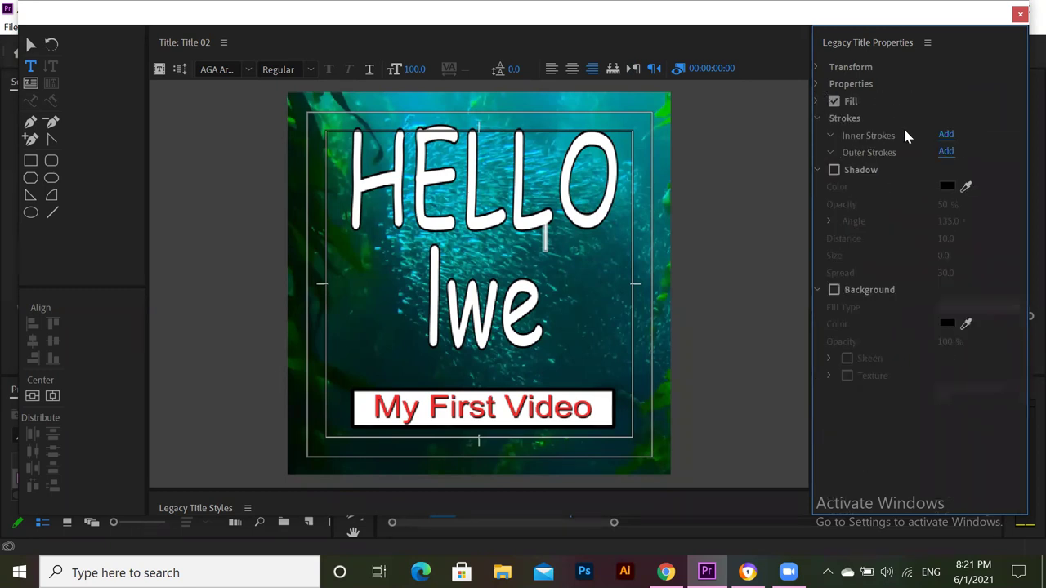
{"action": "left_click", "coordinate": [817, 169]}
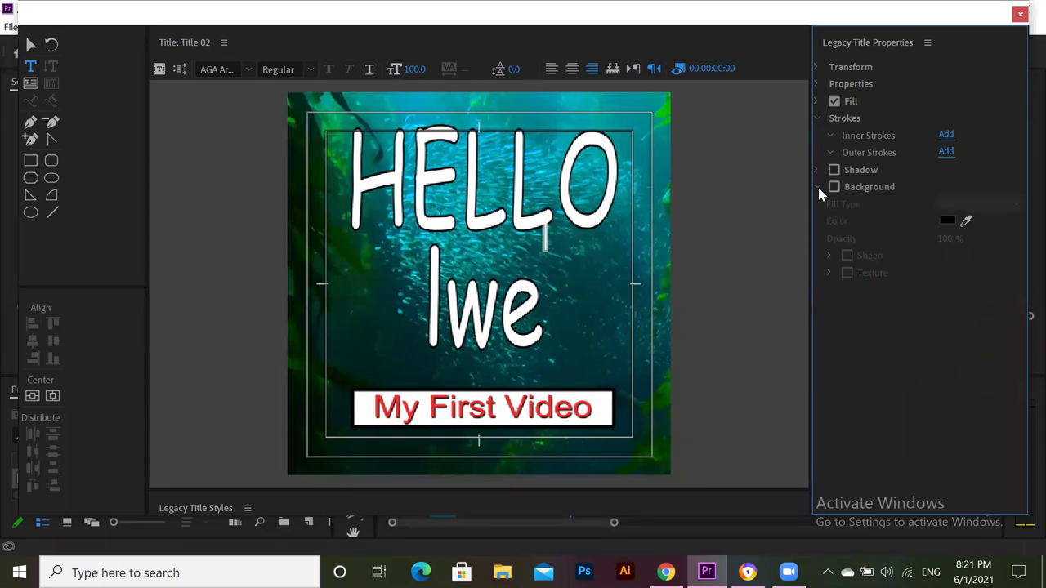
{"action": "left_click", "coordinate": [818, 187]}
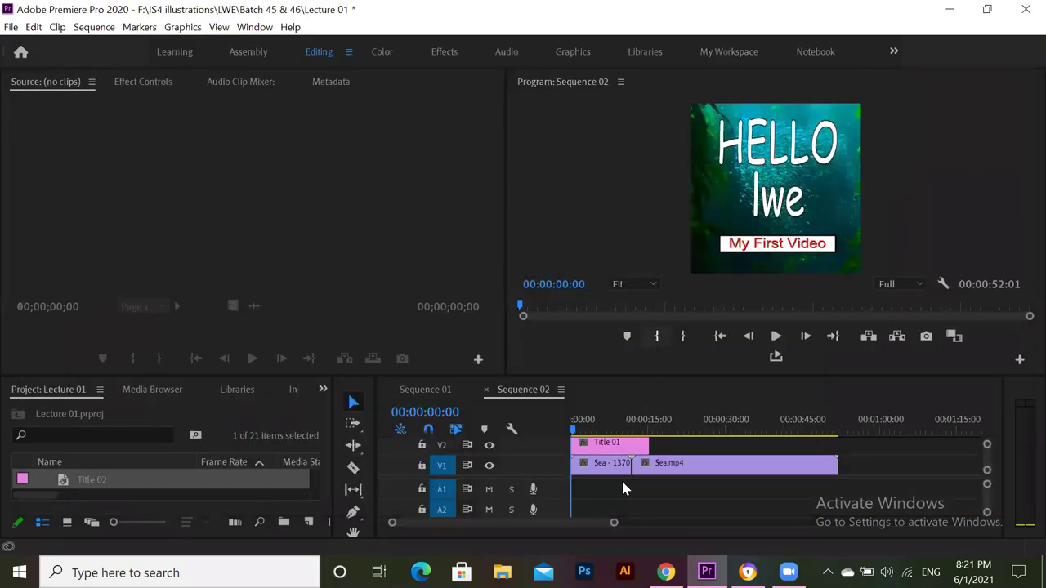
{"action": "left_click", "coordinate": [325, 519]}
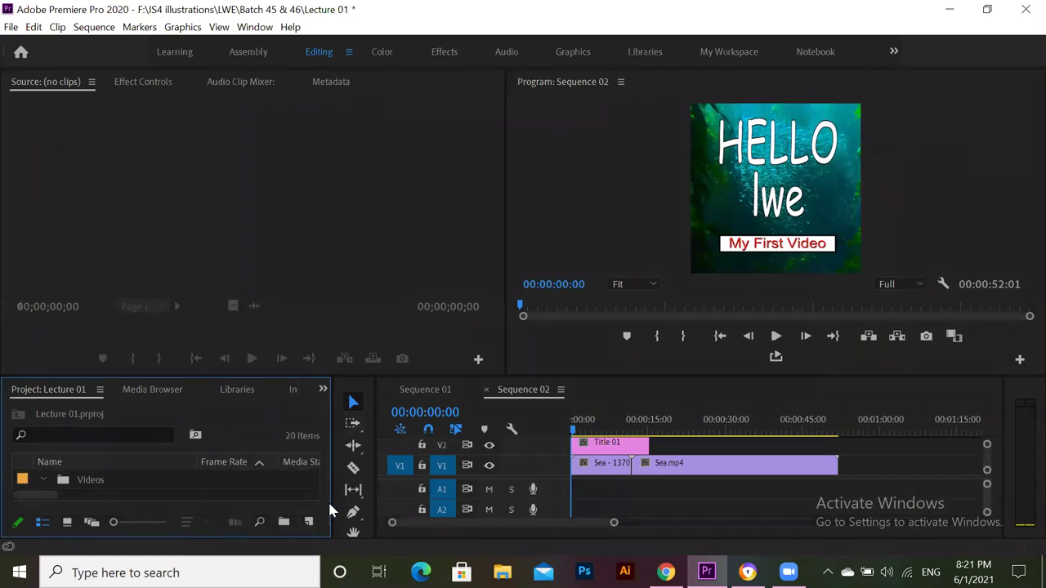
Widen the project panel and create a new sequence from the custom FACEBOOK PRESET
{"action": "left_click_drag", "start_coordinate": [334, 506], "coordinate": [389, 507]}
{"action": "left_click", "coordinate": [337, 523]}
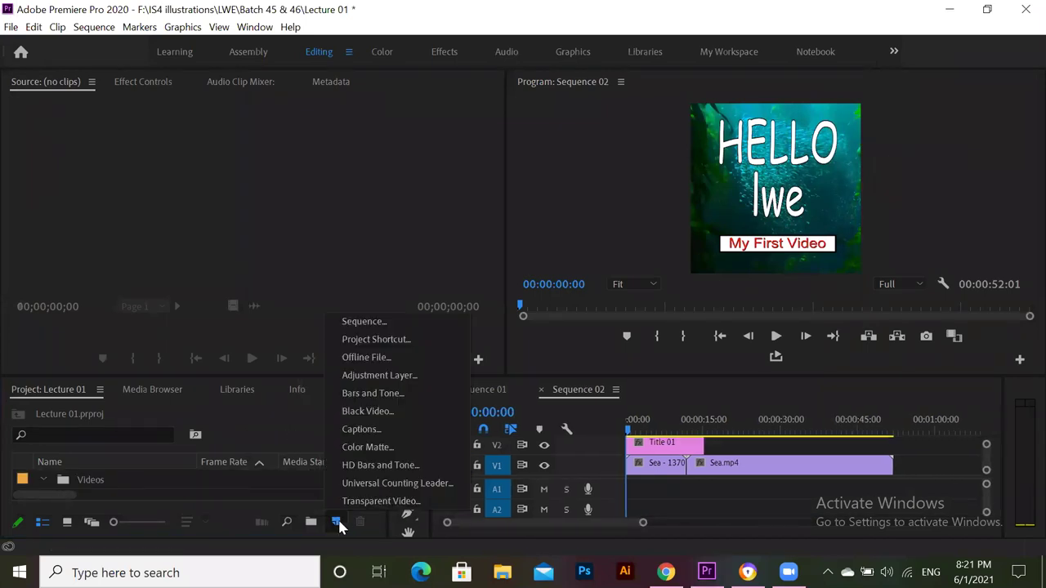
{"action": "left_click", "coordinate": [362, 321]}
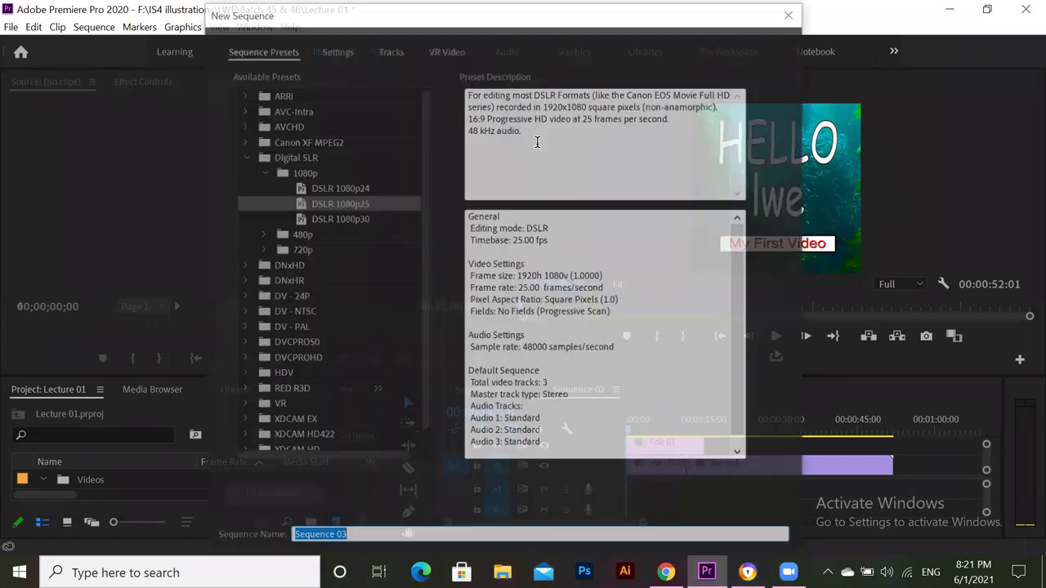
{"action": "scroll", "coordinate": [285, 375], "scroll_direction": "down", "scroll_amount": 1}
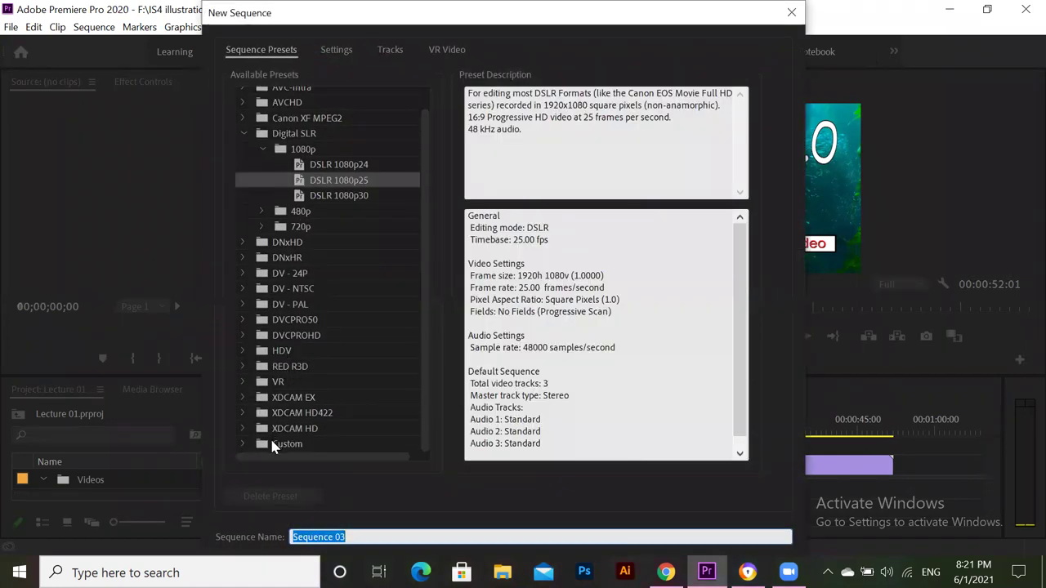
{"action": "left_click", "coordinate": [242, 444]}
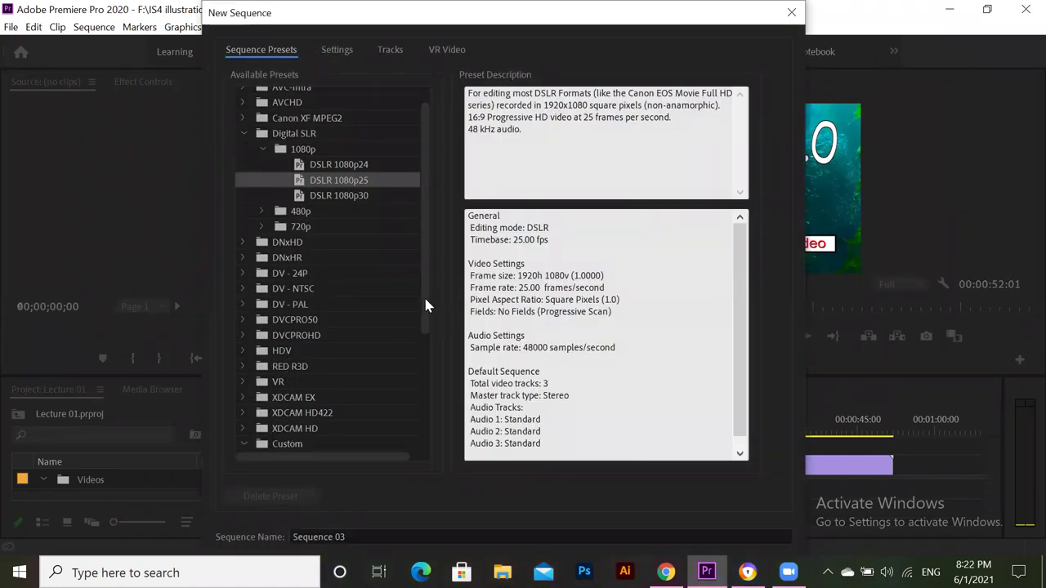
{"action": "scroll", "coordinate": [425, 306], "scroll_direction": "down", "scroll_amount": 8}
{"action": "left_click", "coordinate": [350, 304]}
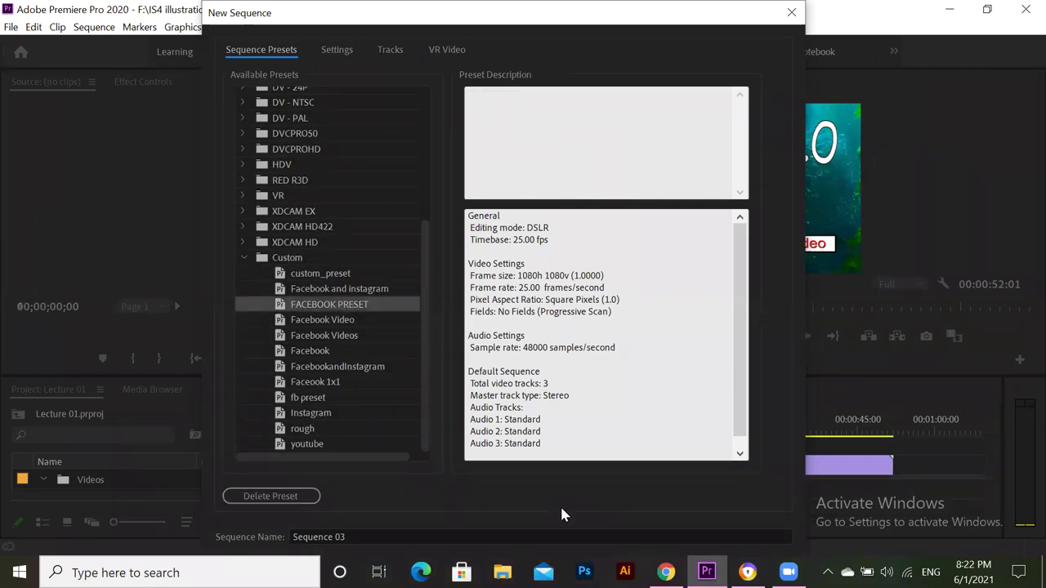
{"action": "key", "text": "Return"}
Enlarge the timeline area and place Sunrise - 7127.mp4 at the start of track V1, keeping the existing sequence settings
{"action": "left_click", "coordinate": [505, 207]}
{"action": "left_click_drag", "start_coordinate": [505, 207], "coordinate": [462, 210]}
{"action": "left_click", "coordinate": [572, 188]}
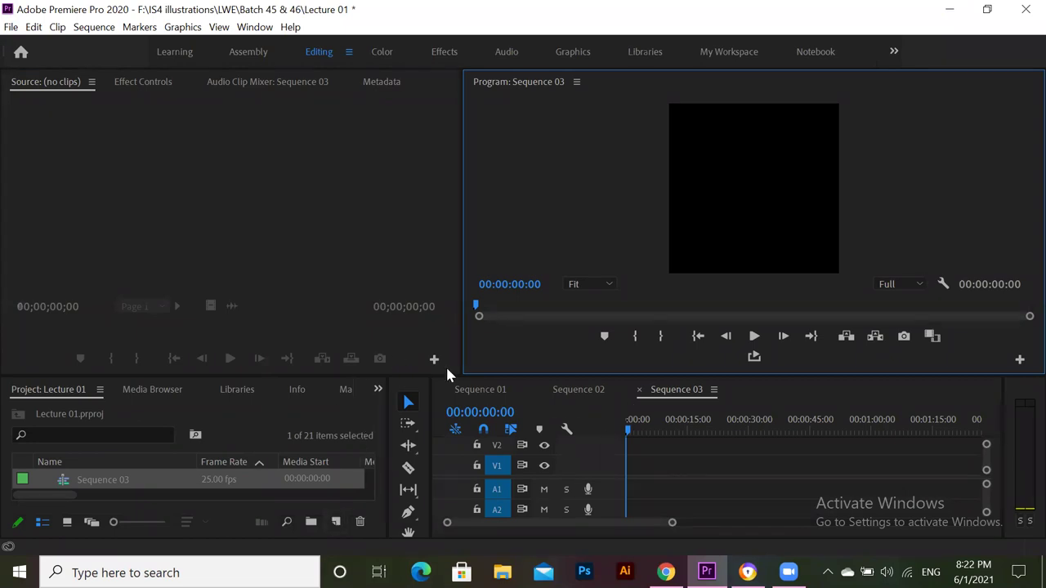
{"action": "left_click_drag", "start_coordinate": [454, 376], "coordinate": [457, 219]}
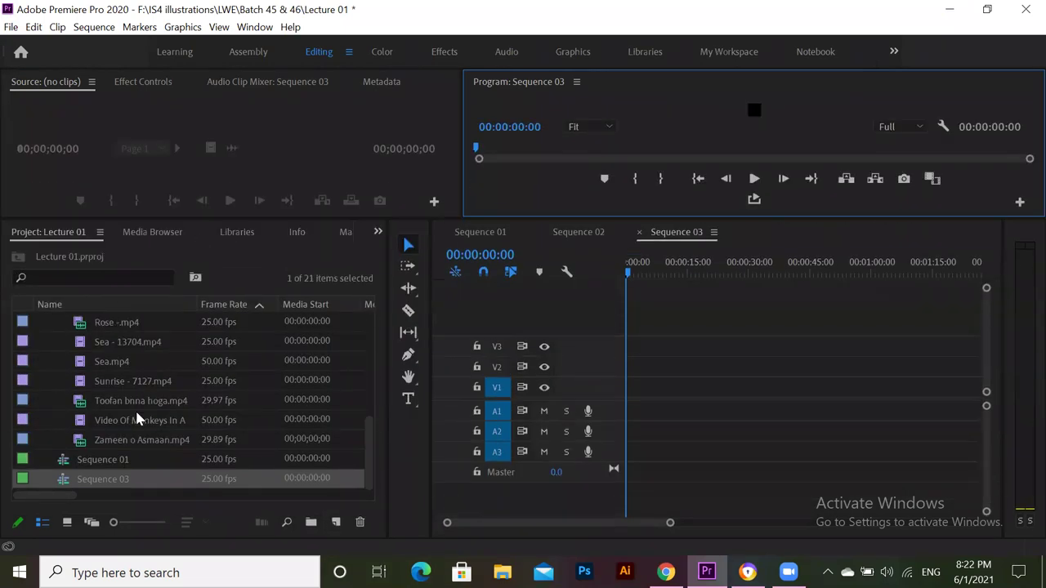
{"action": "left_click_drag", "start_coordinate": [122, 381], "coordinate": [629, 387]}
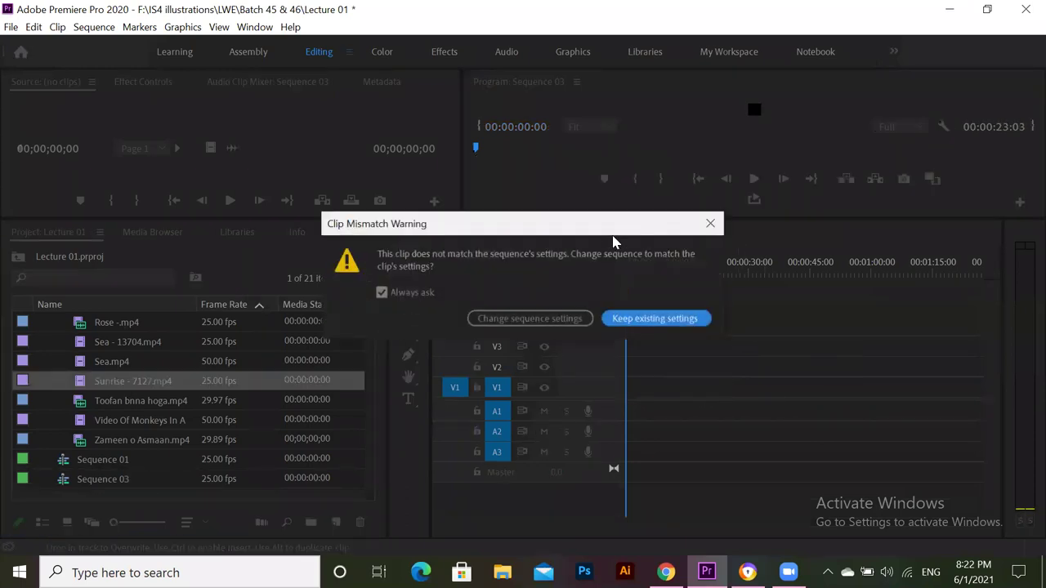
{"action": "left_click", "coordinate": [630, 318]}
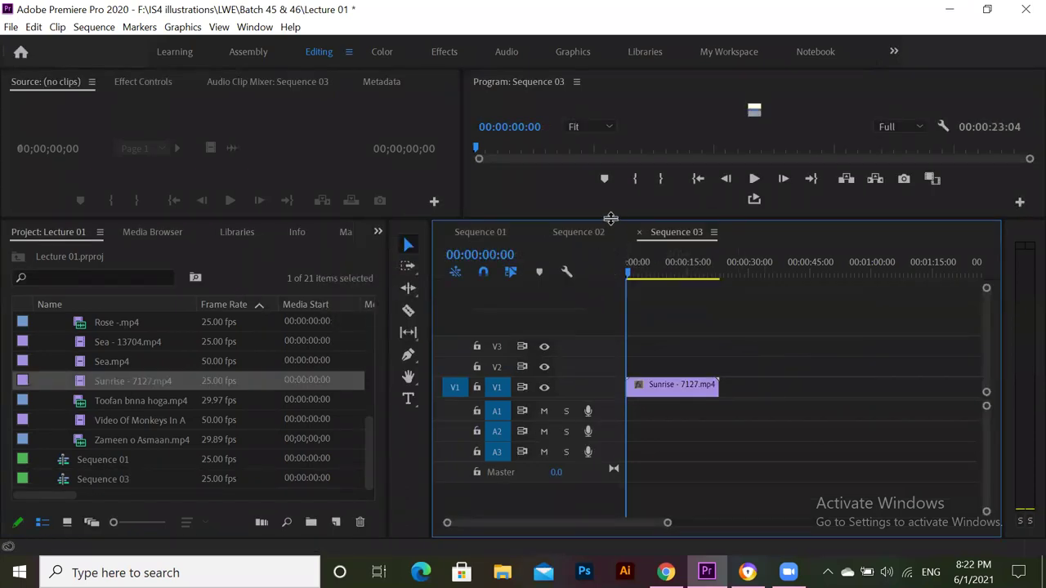
Enlarge the program monitor, preview the first seconds of the sunrise clip and return the playhead to the start
{"action": "left_click_drag", "start_coordinate": [610, 219], "coordinate": [613, 448]}
{"action": "left_click", "coordinate": [754, 406]}
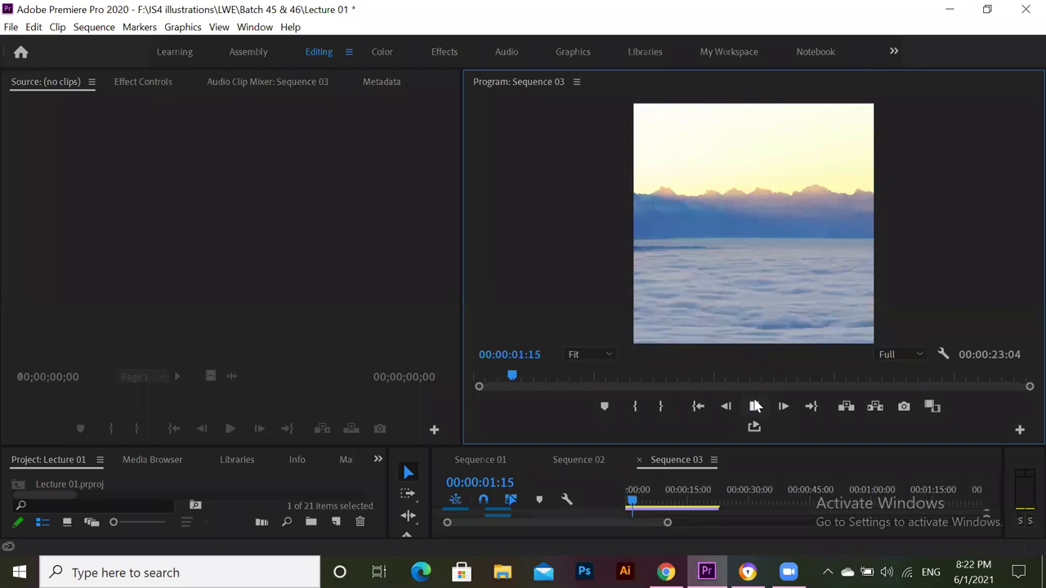
{"action": "left_click", "coordinate": [753, 406]}
{"action": "left_click_drag", "start_coordinate": [543, 371], "coordinate": [457, 370]}
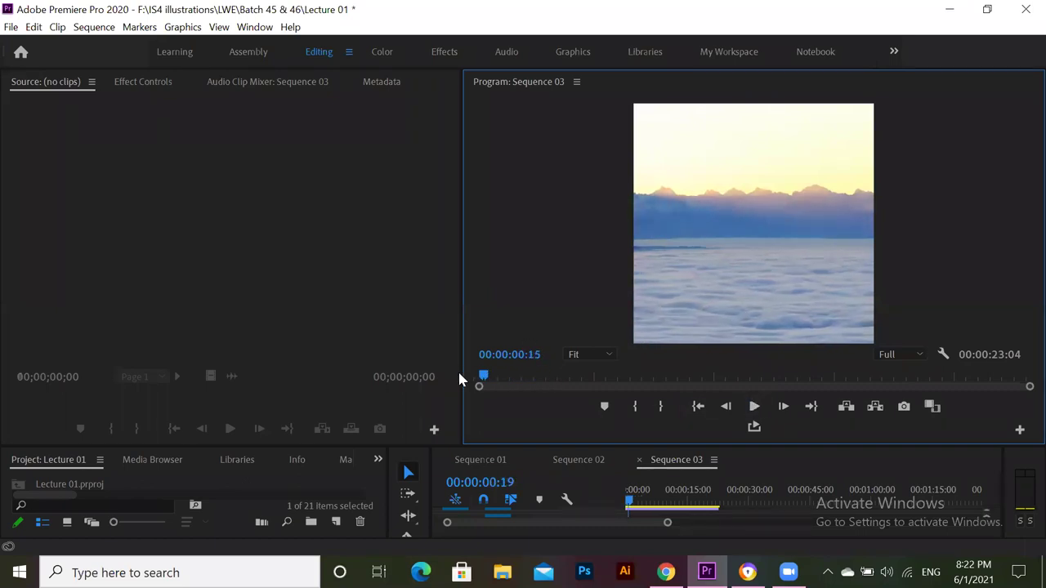
Create a new 1080 x 1080 legacy title named Subtitle
{"action": "left_click", "coordinate": [9, 27]}
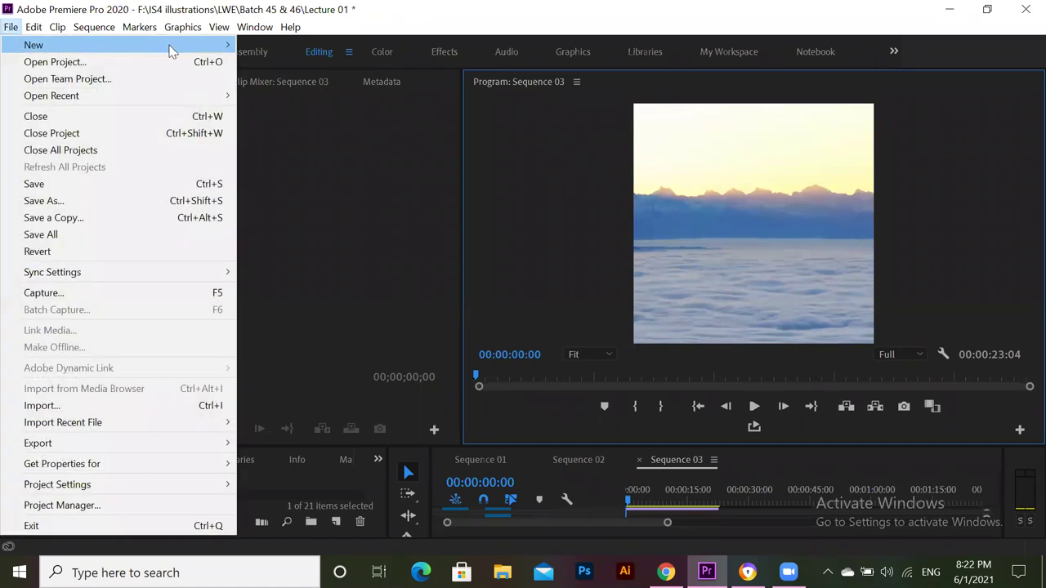
{"action": "mouse_move", "coordinate": [32, 45]}
{"action": "left_click", "coordinate": [294, 236]}
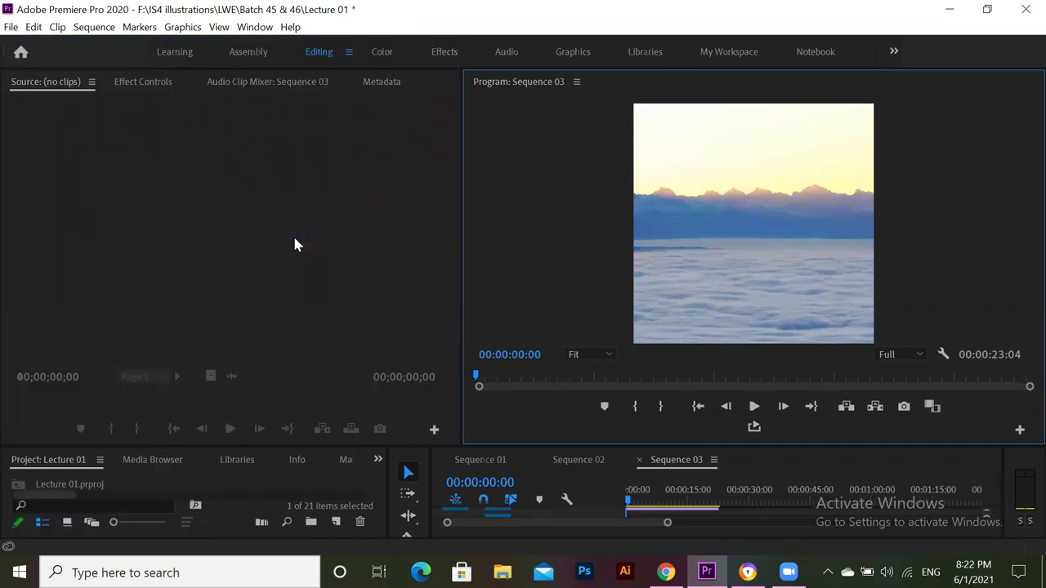
{"action": "key", "text": "BackSpace"}
{"action": "type", "text": "Subtitle"}
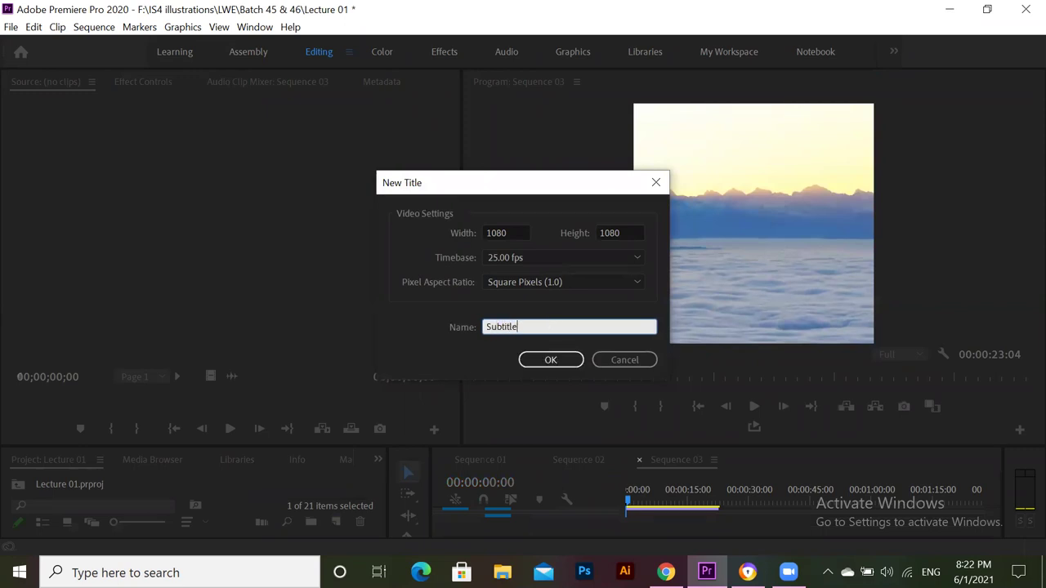
{"action": "key", "text": "Return"}
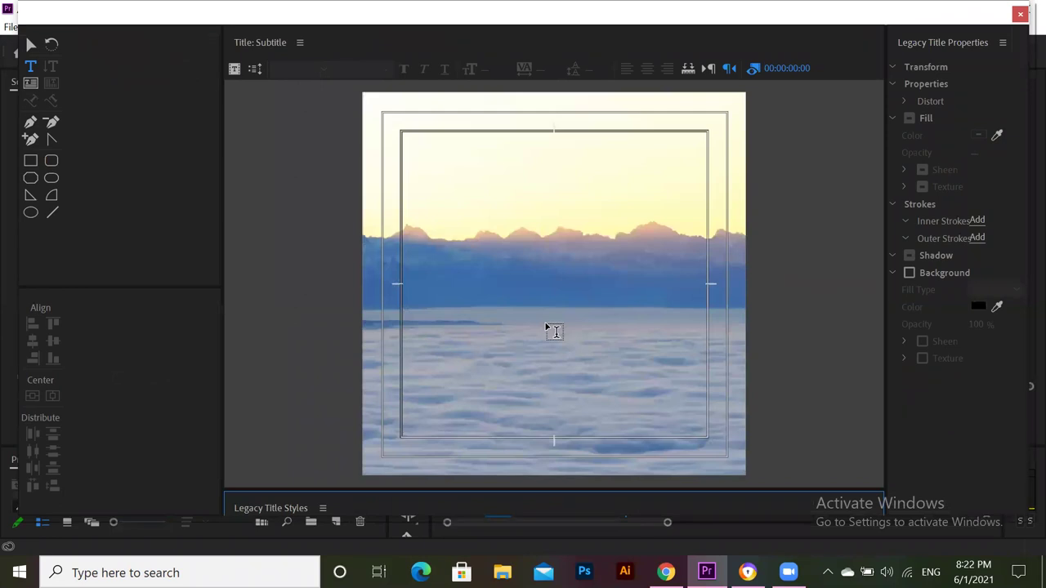
Add horizontal text in the title's upper half in Arial Narrow, reading HELLO on one line and SUNRISE on the next
{"action": "left_click", "coordinate": [486, 229]}
{"action": "left_click", "coordinate": [489, 230]}
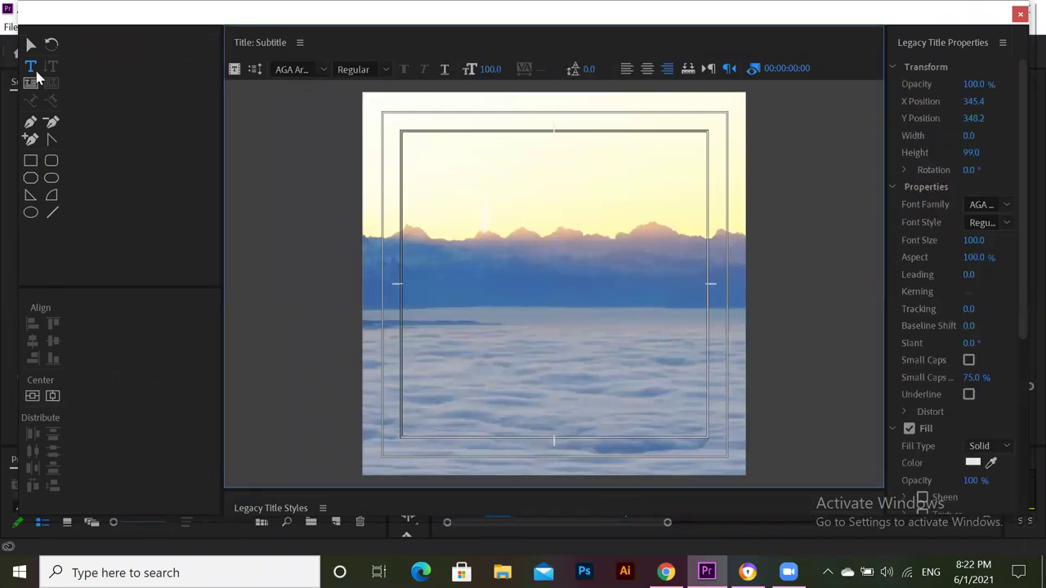
{"action": "left_click", "coordinate": [327, 69]}
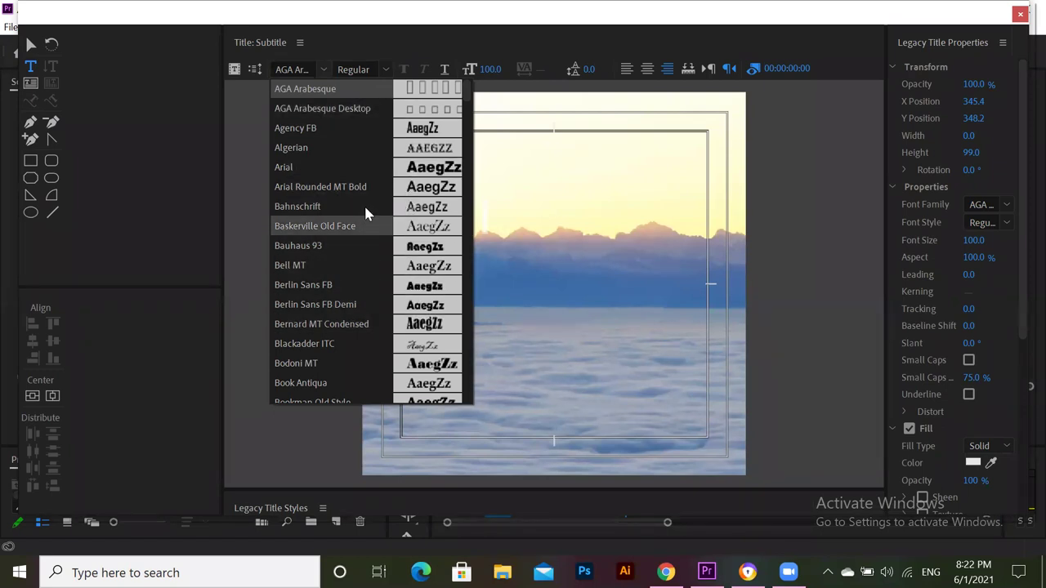
{"action": "left_click", "coordinate": [364, 168]}
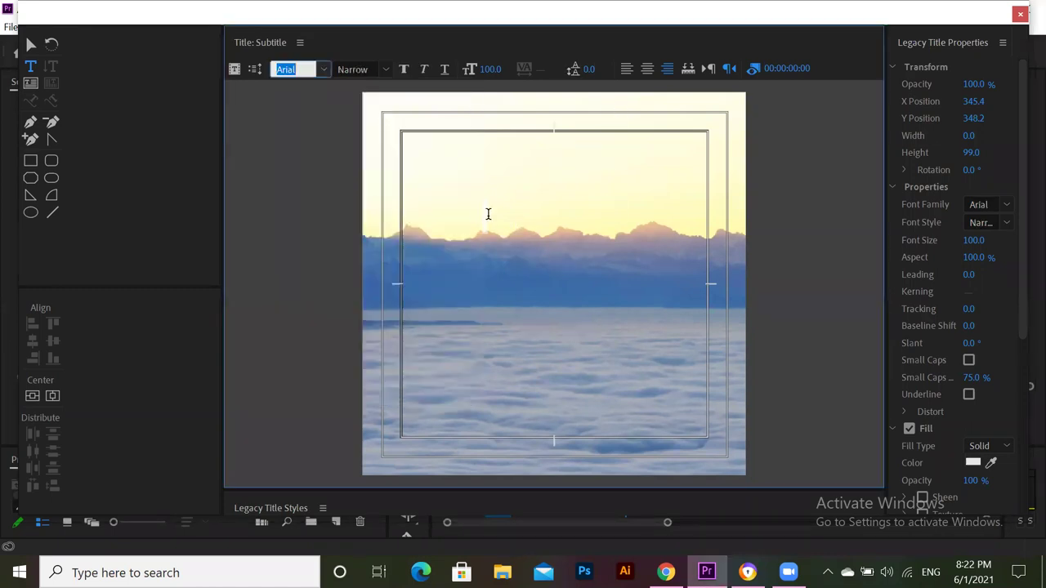
{"action": "left_click", "coordinate": [482, 221]}
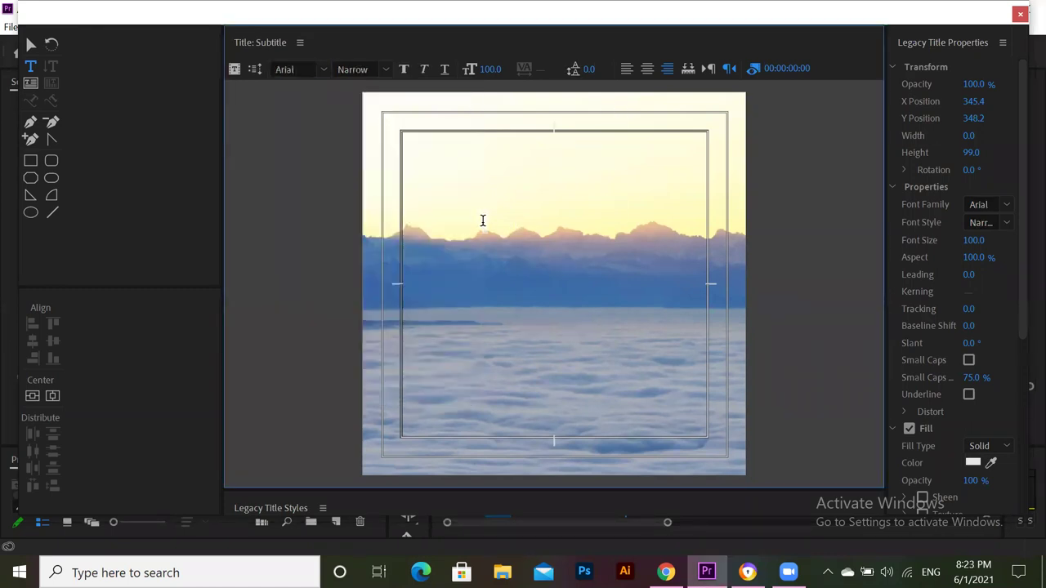
{"action": "type", "text": "HEE"}
{"action": "key", "text": "BackSpace"}
{"action": "type", "text": "LLO"}
{"action": "key", "text": "Return"}
{"action": "type", "text": "SUNRISE"}
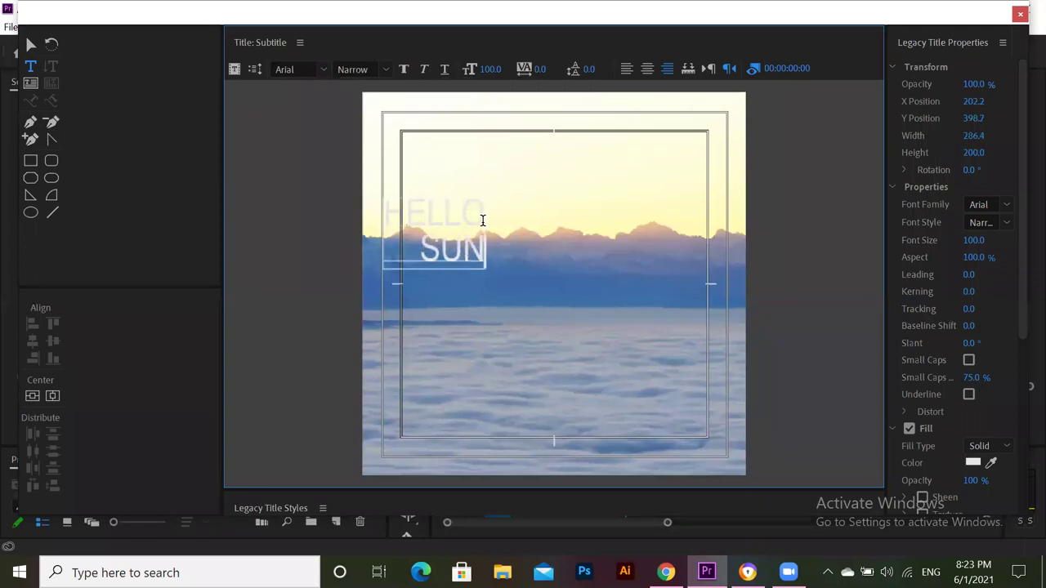
Move and enlarge the HELLO SUNRISE text to a font size of about 251 within the title-safe area, and center-align its lines
{"action": "left_click", "coordinate": [35, 42]}
{"action": "left_click", "coordinate": [30, 44]}
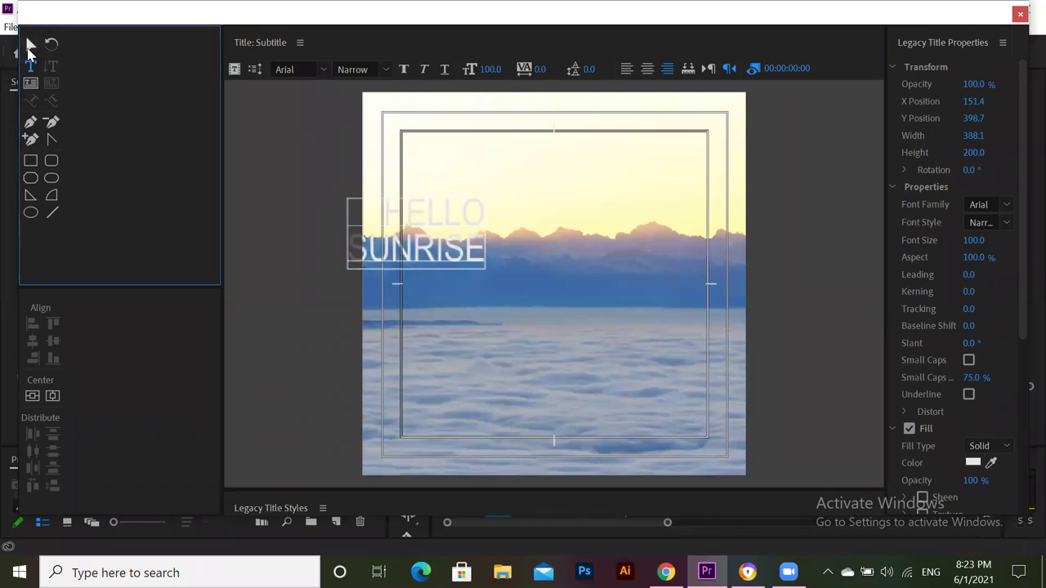
{"action": "left_click_drag", "start_coordinate": [445, 238], "coordinate": [561, 282]}
{"action": "left_click_drag", "start_coordinate": [604, 243], "coordinate": [696, 187]}
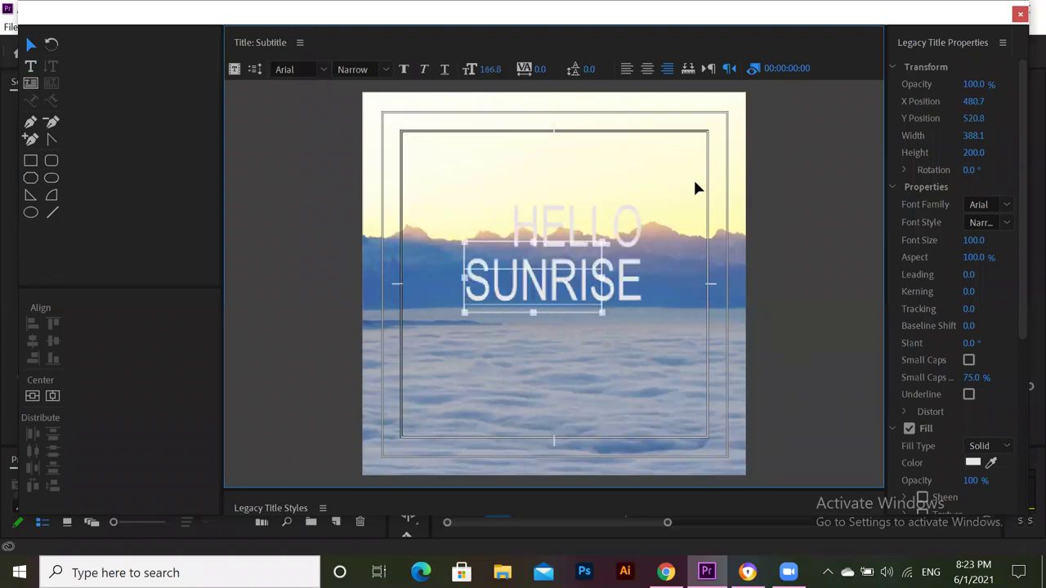
{"action": "left_click_drag", "start_coordinate": [464, 316], "coordinate": [420, 359]}
{"action": "mouse_move", "coordinate": [547, 243]}
{"action": "left_mouse_down"}
{"action": "mouse_move", "coordinate": [556, 233]}
{"action": "mouse_move", "coordinate": [546, 239]}
{"action": "left_mouse_up"}
{"action": "left_click", "coordinate": [648, 72]}
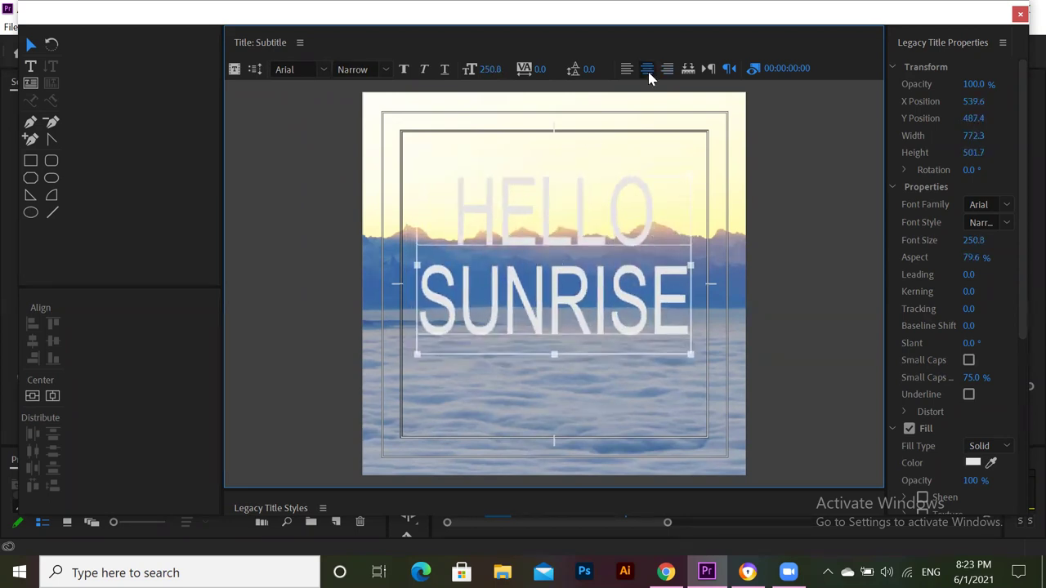
Set the fill color of the HELLO SUNRISE text to black
{"action": "left_click", "coordinate": [973, 463]}
{"action": "left_click", "coordinate": [973, 464]}
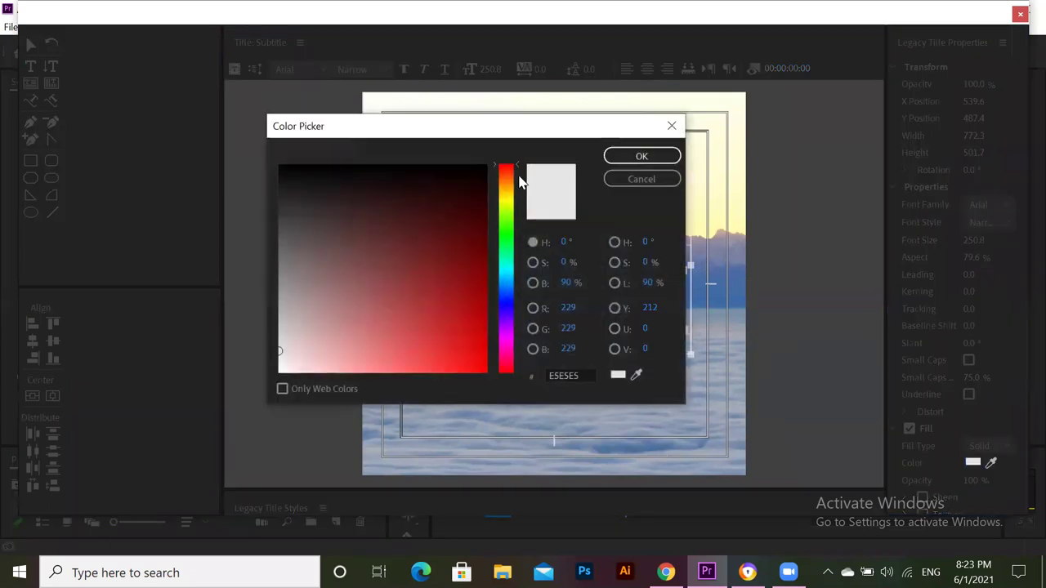
{"action": "left_click", "coordinate": [634, 156]}
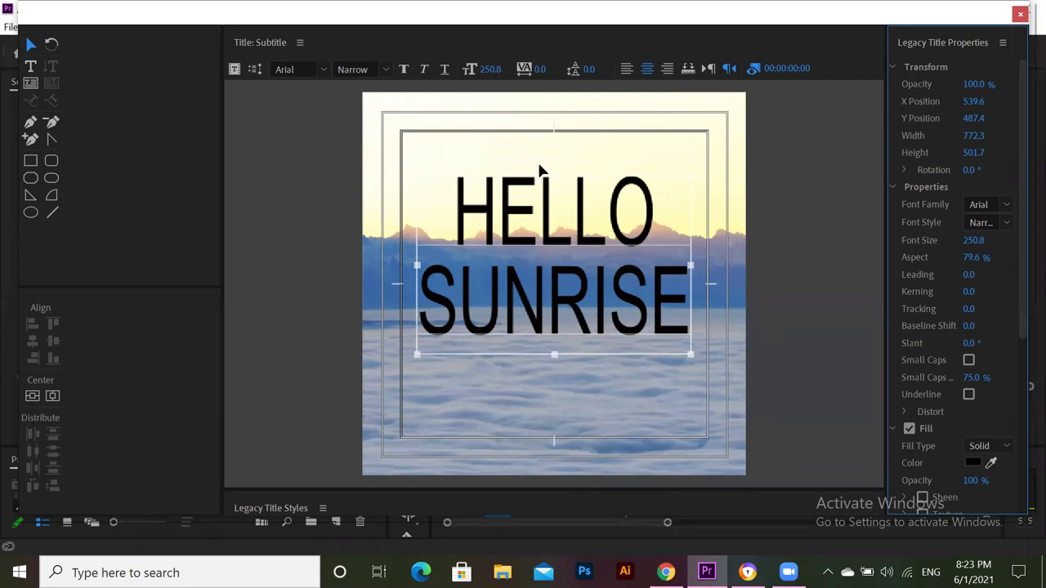
Widen the title properties area and collapse the Transform, Properties, Fill, Shadow and Background groups
{"action": "left_click_drag", "start_coordinate": [887, 147], "coordinate": [847, 147]}
{"action": "left_click", "coordinate": [851, 66]}
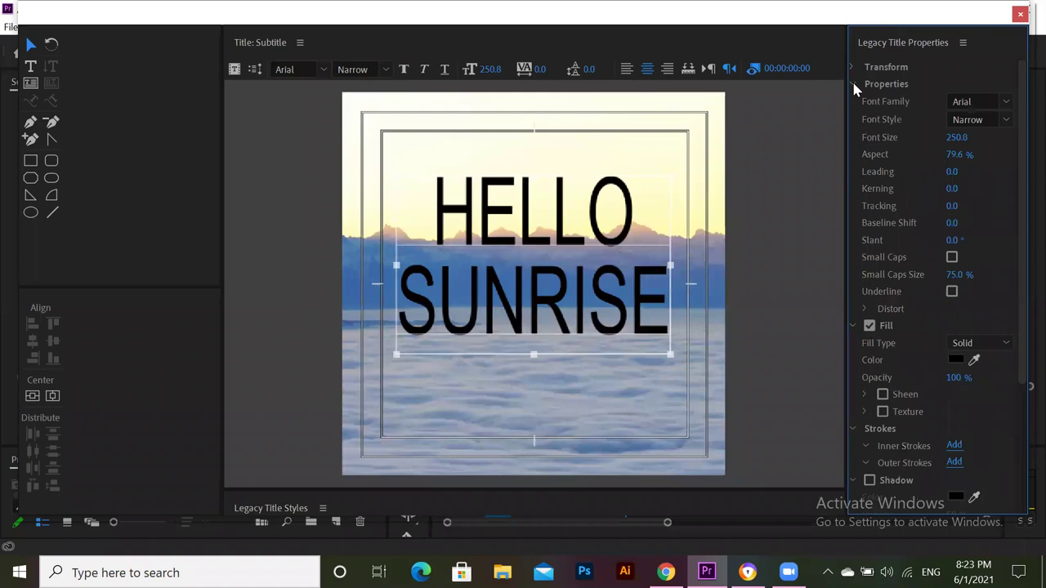
{"action": "left_click", "coordinate": [854, 84]}
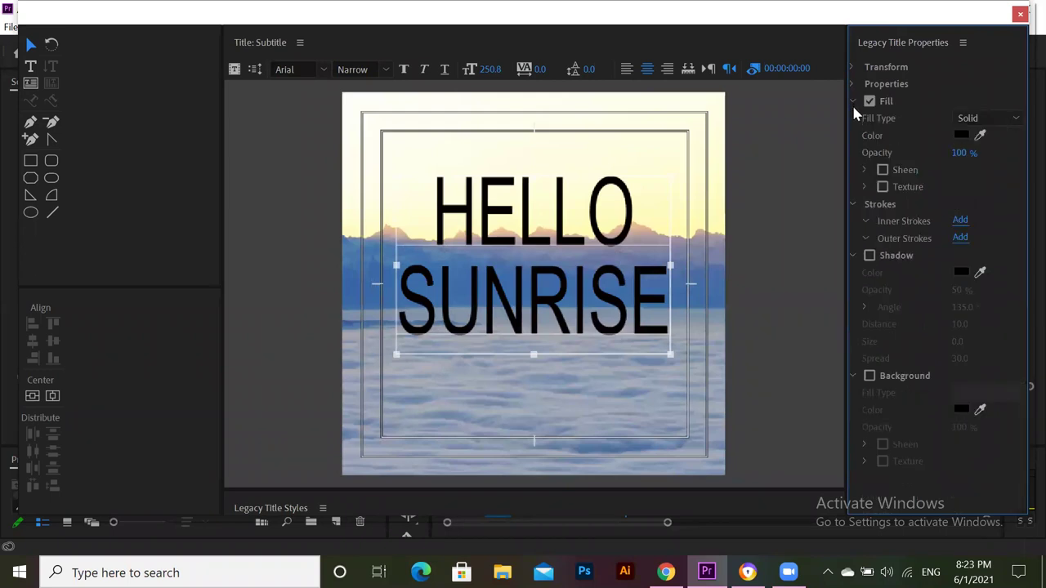
{"action": "left_click", "coordinate": [852, 101]}
{"action": "left_click", "coordinate": [852, 169]}
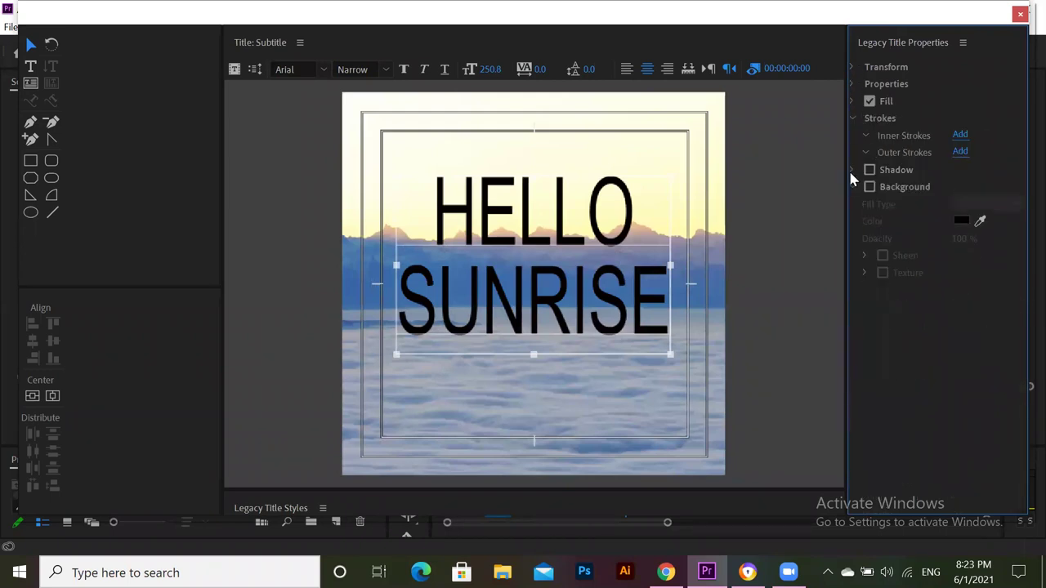
{"action": "left_click", "coordinate": [855, 186]}
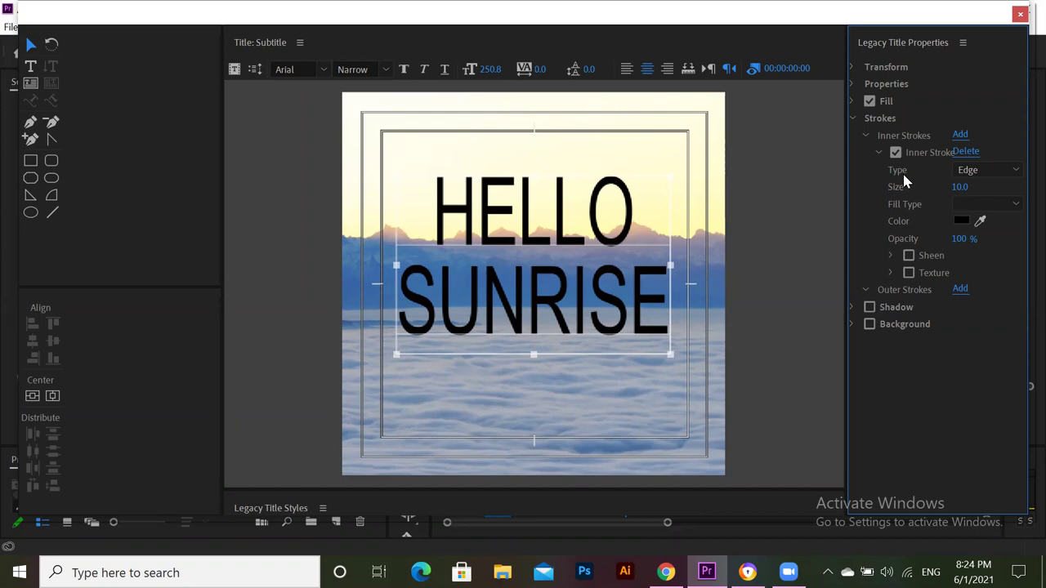
Keep the inner stroke's type as Edge and set its color to yellow F8E609
{"action": "left_click", "coordinate": [981, 173]}
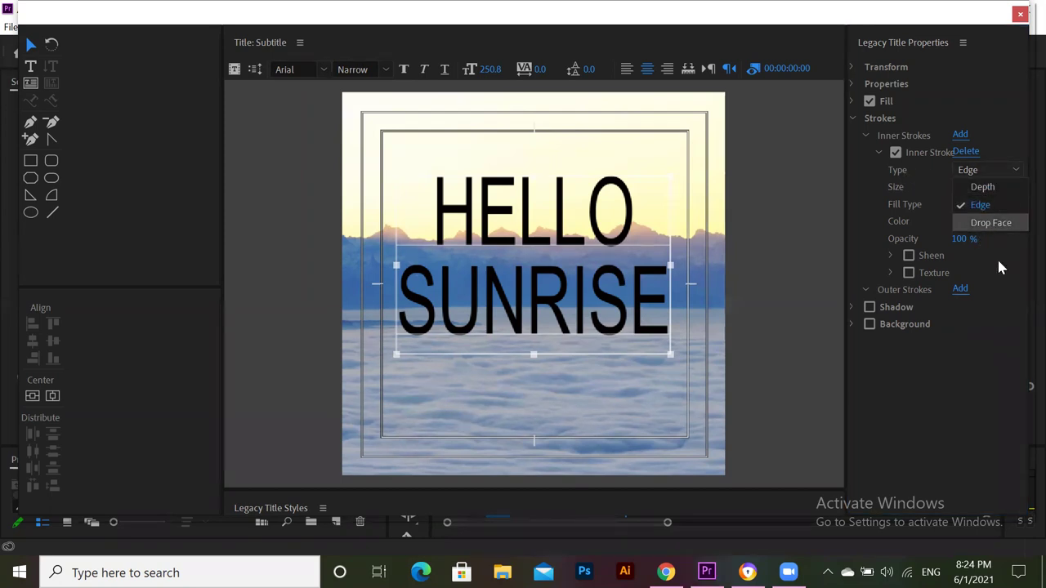
{"action": "left_click", "coordinate": [983, 173]}
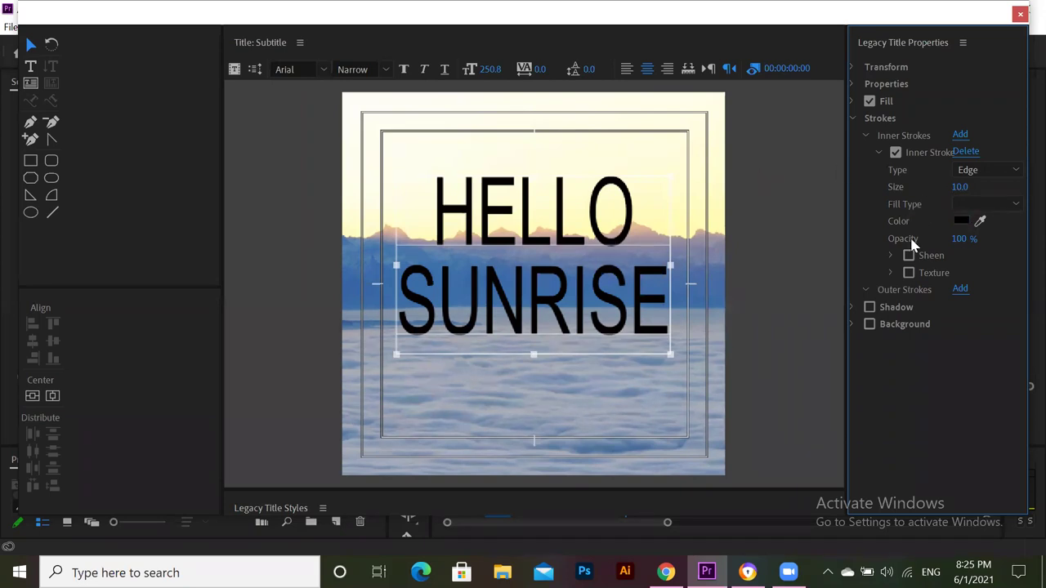
{"action": "left_click", "coordinate": [962, 221]}
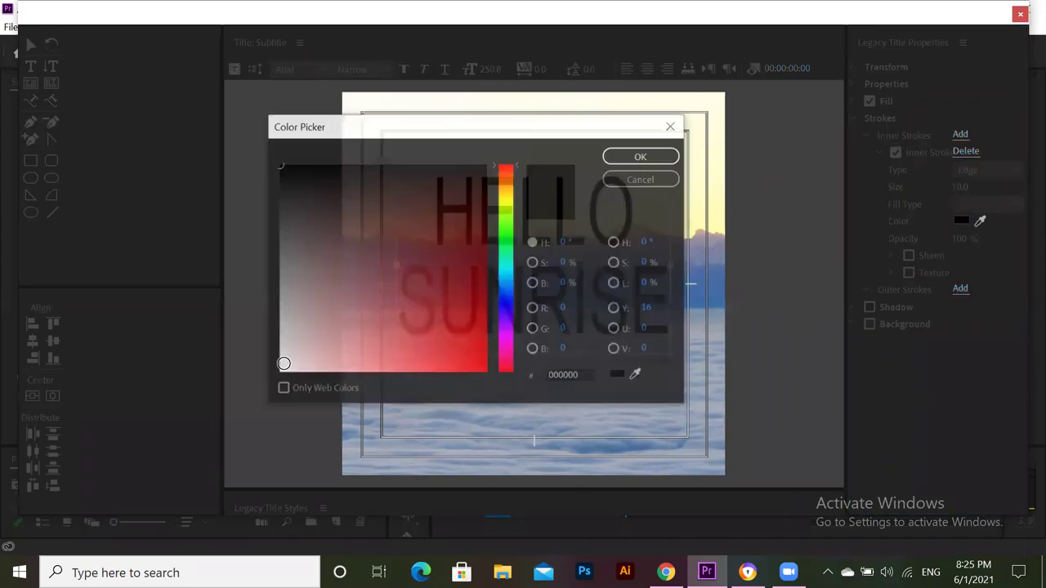
{"action": "left_click", "coordinate": [513, 196]}
{"action": "left_click_drag", "start_coordinate": [469, 278], "coordinate": [479, 366]}
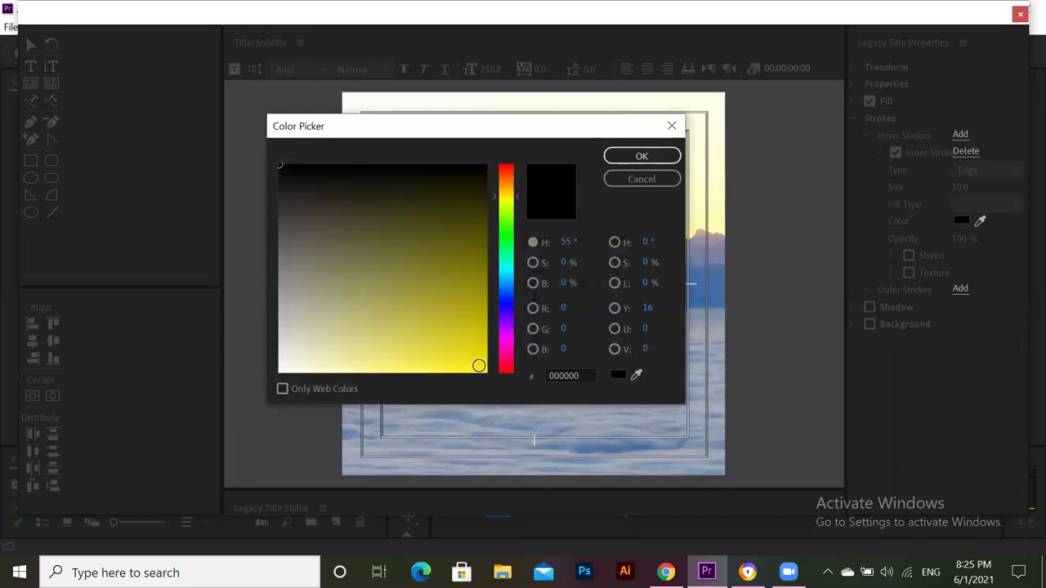
{"action": "left_click", "coordinate": [659, 156]}
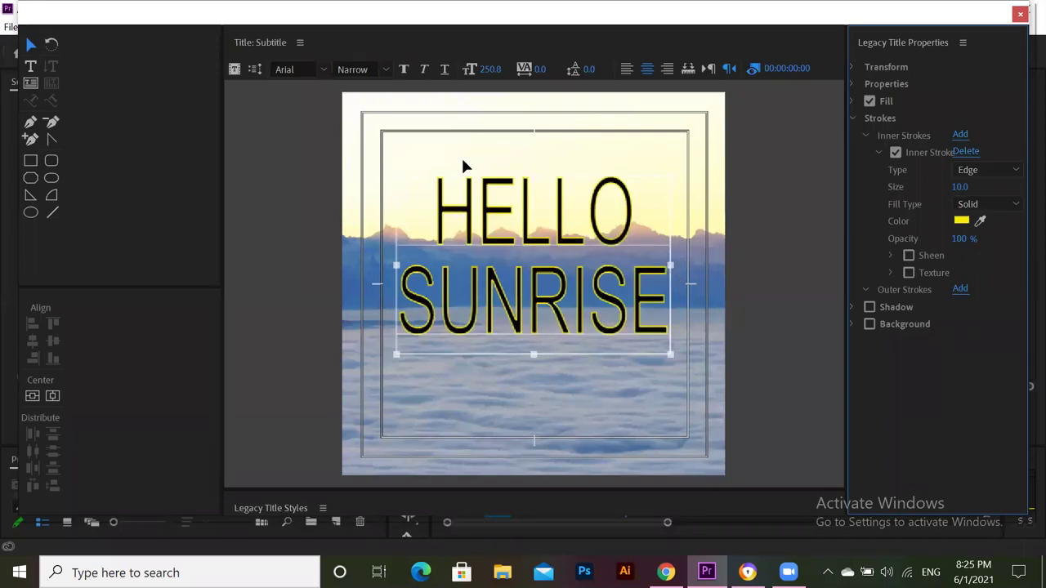
Try the inner stroke at size 107 and at size 9, with the Solid fill type
{"action": "mouse_move", "coordinate": [956, 187]}
{"action": "left_mouse_down"}
{"action": "mouse_move", "coordinate": [1007, 187]}
{"action": "mouse_move", "coordinate": [904, 187]}
{"action": "left_mouse_up"}
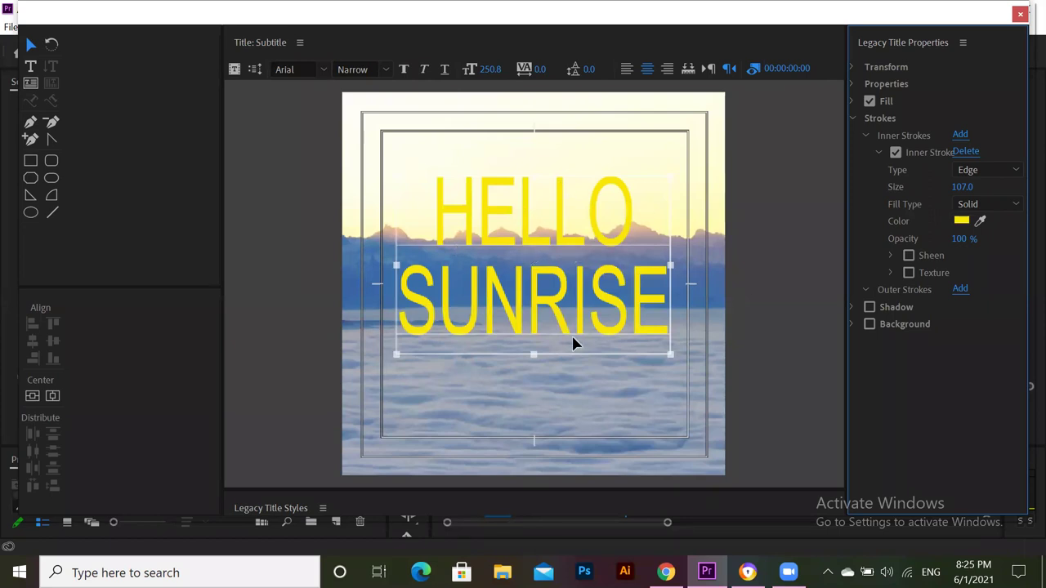
{"action": "mouse_move", "coordinate": [961, 187]}
{"action": "left_mouse_down"}
{"action": "mouse_move", "coordinate": [938, 187]}
{"action": "mouse_move", "coordinate": [956, 187]}
{"action": "left_mouse_up"}
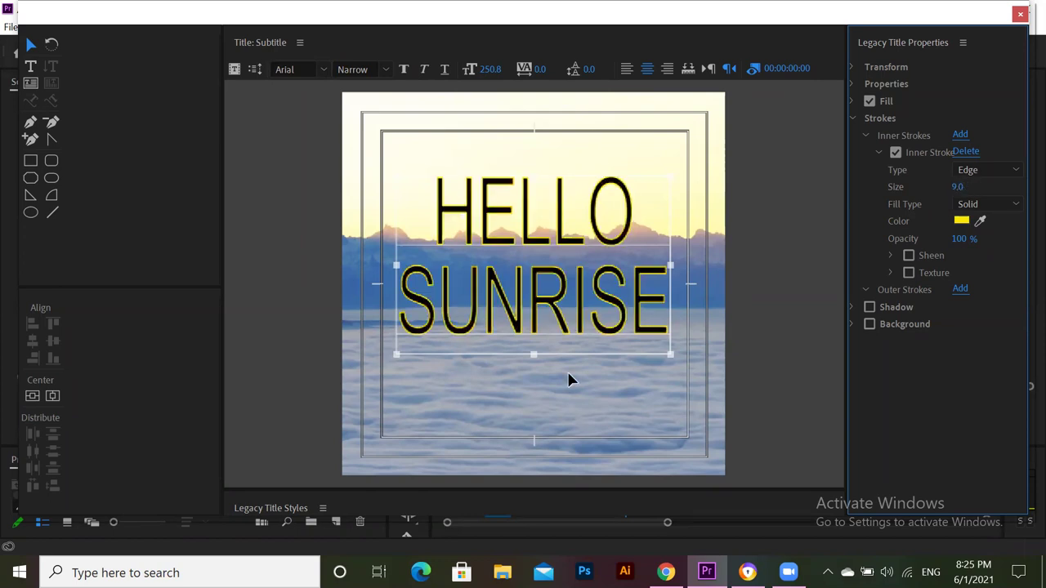
{"action": "left_click", "coordinate": [977, 205]}
{"action": "left_click", "coordinate": [977, 205]}
{"action": "left_click", "coordinate": [978, 204]}
{"action": "left_click", "coordinate": [977, 204]}
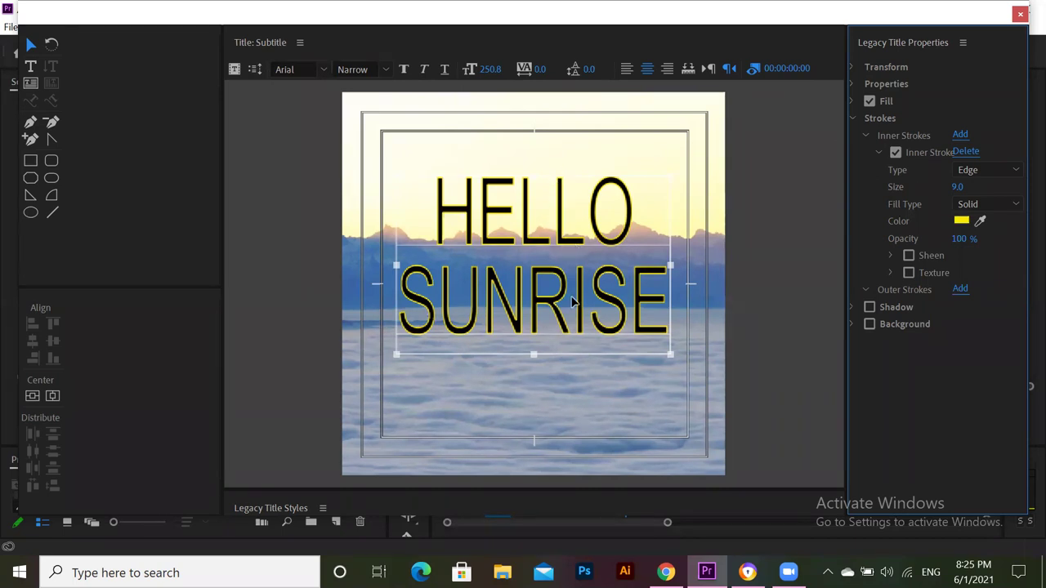
Change the inner stroke's type to Depth with size 16 and an angle of about 145°
{"action": "left_click", "coordinate": [973, 170]}
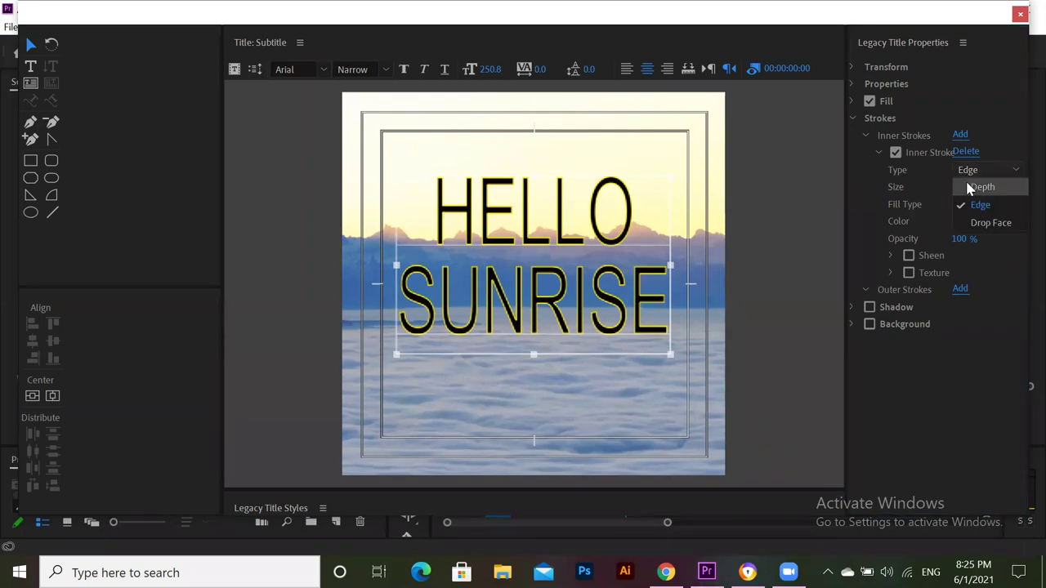
{"action": "left_click", "coordinate": [970, 188]}
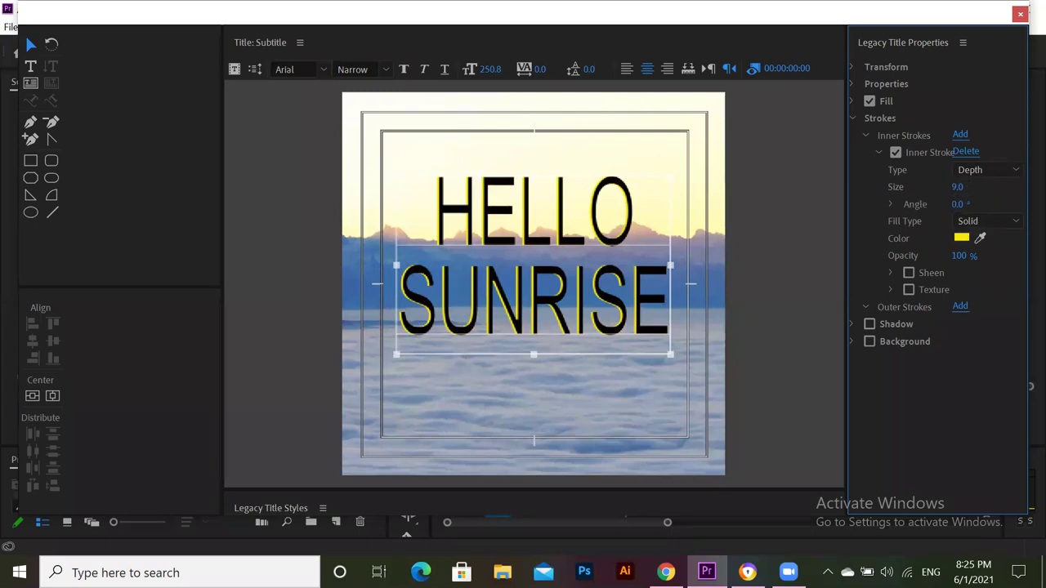
{"action": "mouse_move", "coordinate": [957, 186]}
{"action": "left_mouse_down"}
{"action": "mouse_move", "coordinate": [985, 186]}
{"action": "mouse_move", "coordinate": [952, 186]}
{"action": "mouse_move", "coordinate": [969, 187]}
{"action": "mouse_move", "coordinate": [948, 203]}
{"action": "mouse_move", "coordinate": [736, 204]}
{"action": "mouse_move", "coordinate": [760, 193]}
{"action": "left_mouse_up"}
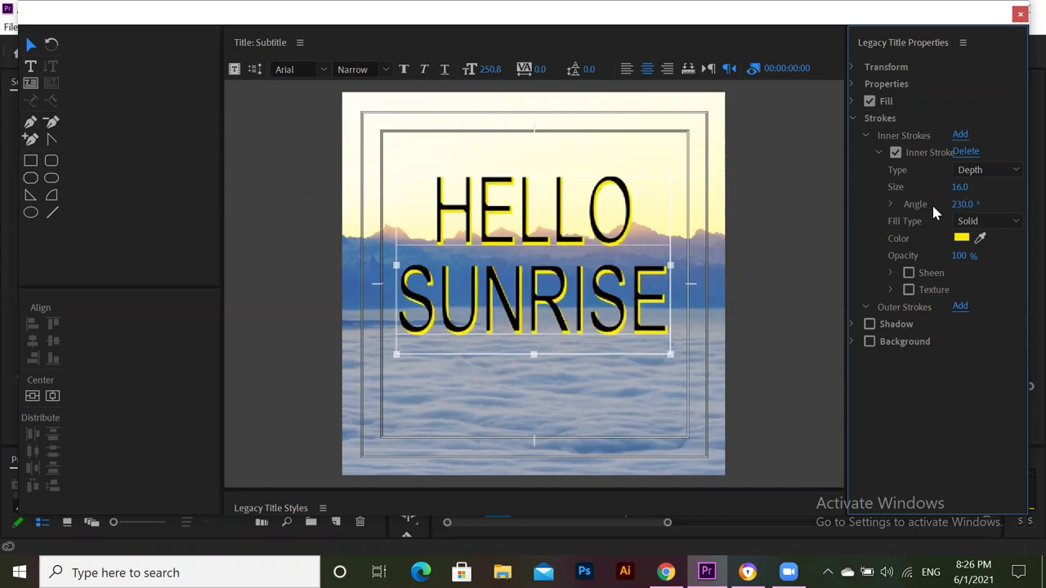
{"action": "left_click", "coordinate": [890, 204]}
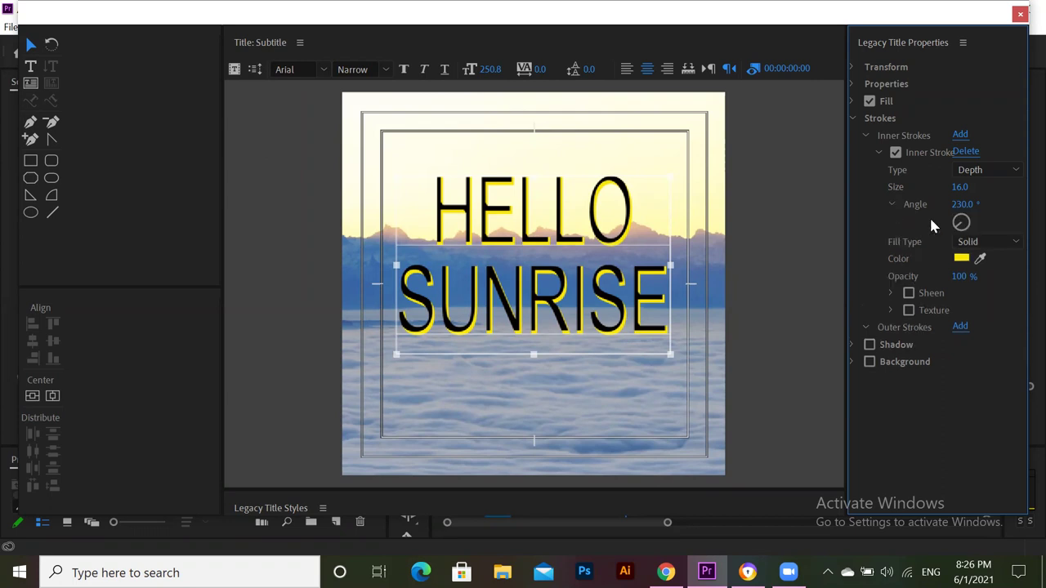
{"action": "mouse_move", "coordinate": [963, 233]}
{"action": "left_mouse_down"}
{"action": "mouse_move", "coordinate": [966, 219]}
{"action": "mouse_move", "coordinate": [978, 232]}
{"action": "mouse_move", "coordinate": [958, 237]}
{"action": "mouse_move", "coordinate": [985, 223]}
{"action": "mouse_move", "coordinate": [998, 195]}
{"action": "mouse_move", "coordinate": [962, 200]}
{"action": "mouse_move", "coordinate": [959, 234]}
{"action": "mouse_move", "coordinate": [968, 235]}
{"action": "left_mouse_up"}
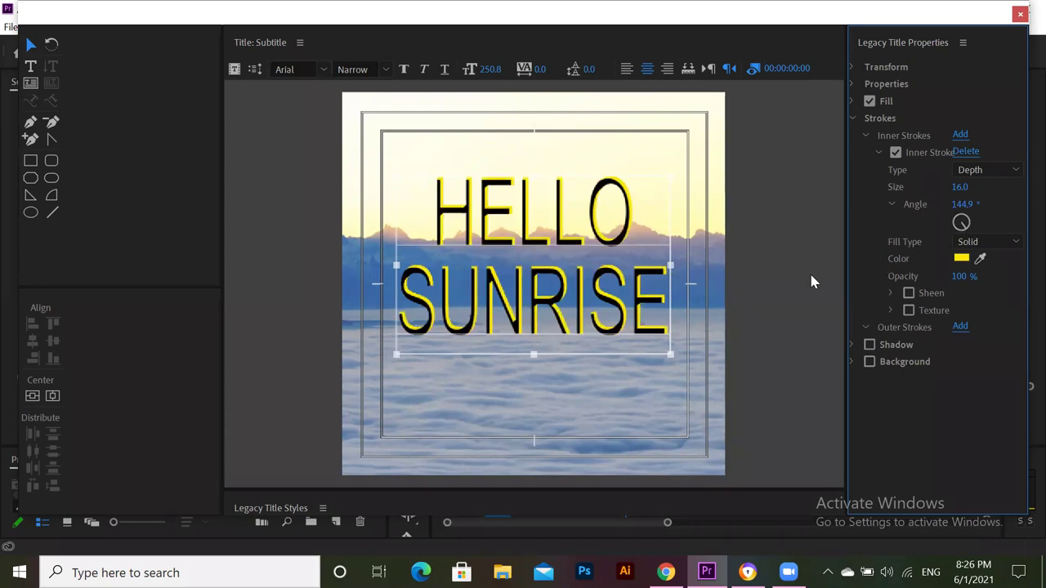
{"action": "left_click", "coordinate": [892, 204]}
Change the inner stroke's fill type to Linear Gradient and set its second color stop to teal 0BA19E
{"action": "left_click", "coordinate": [980, 219]}
{"action": "left_click", "coordinate": [984, 223]}
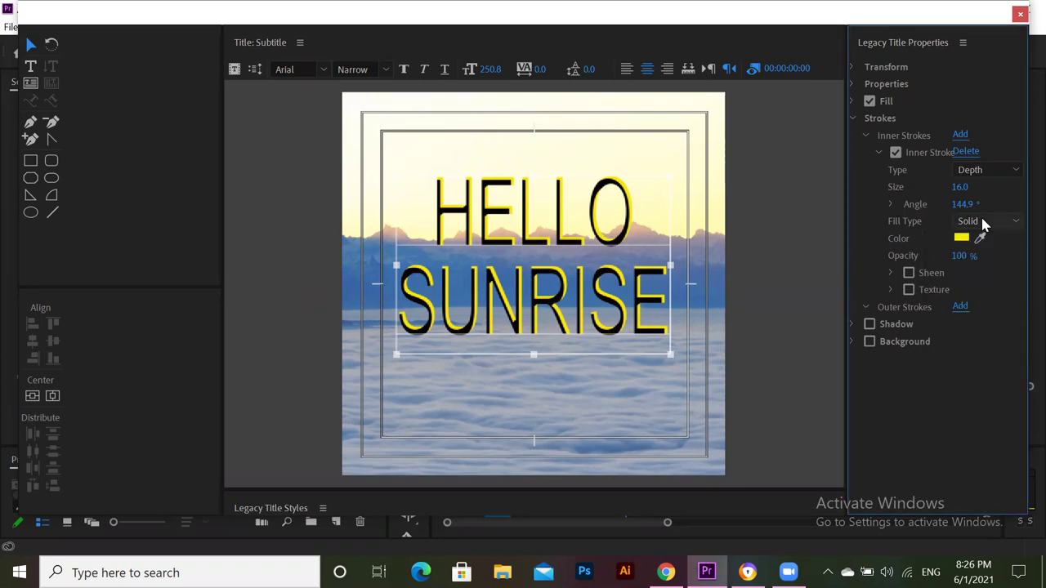
{"action": "left_click", "coordinate": [980, 219]}
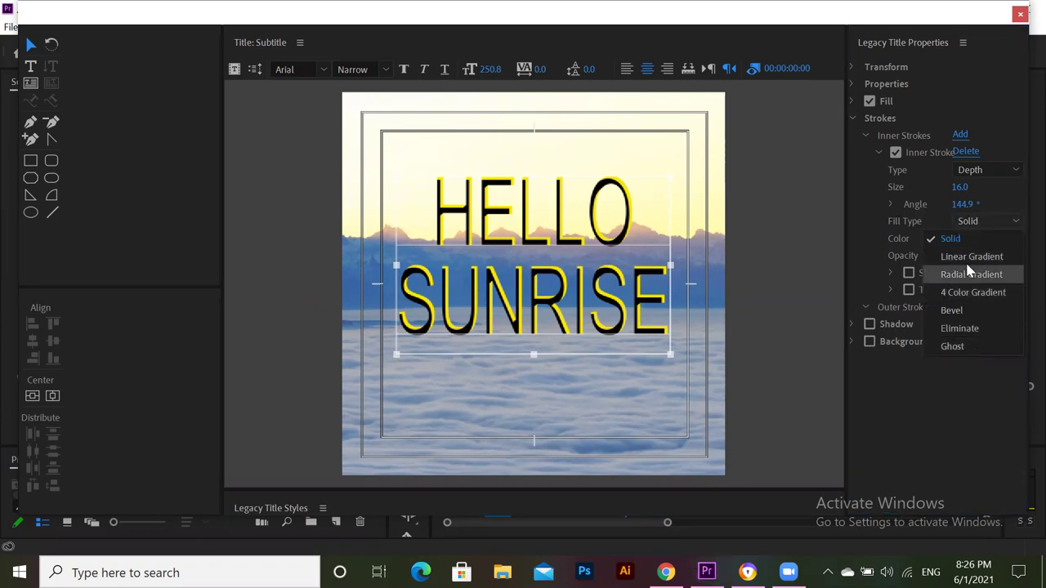
{"action": "left_click", "coordinate": [970, 256]}
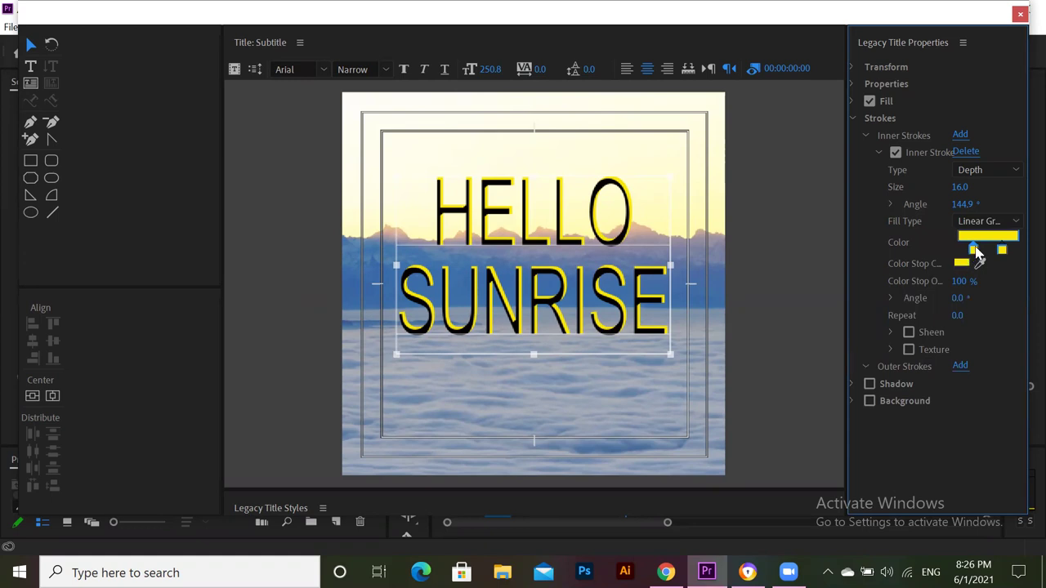
{"action": "double_click", "coordinate": [1004, 251]}
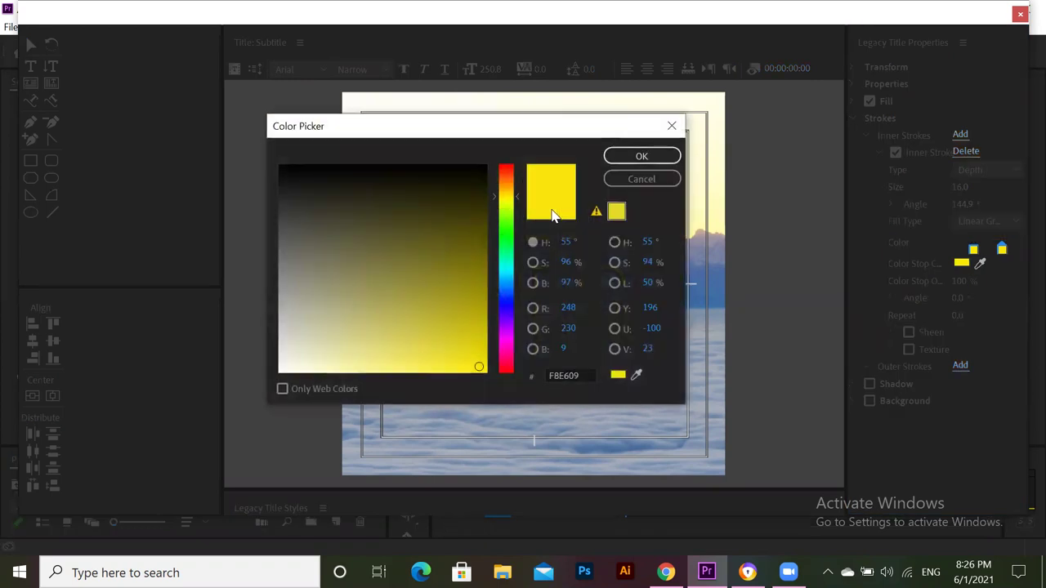
{"action": "left_click", "coordinate": [507, 268]}
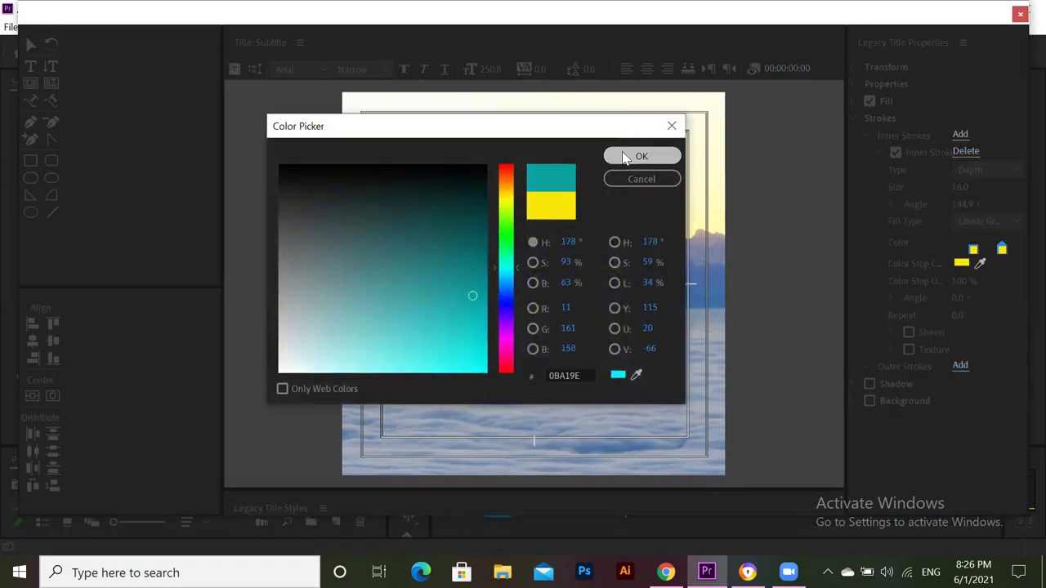
{"action": "left_click", "coordinate": [621, 155]}
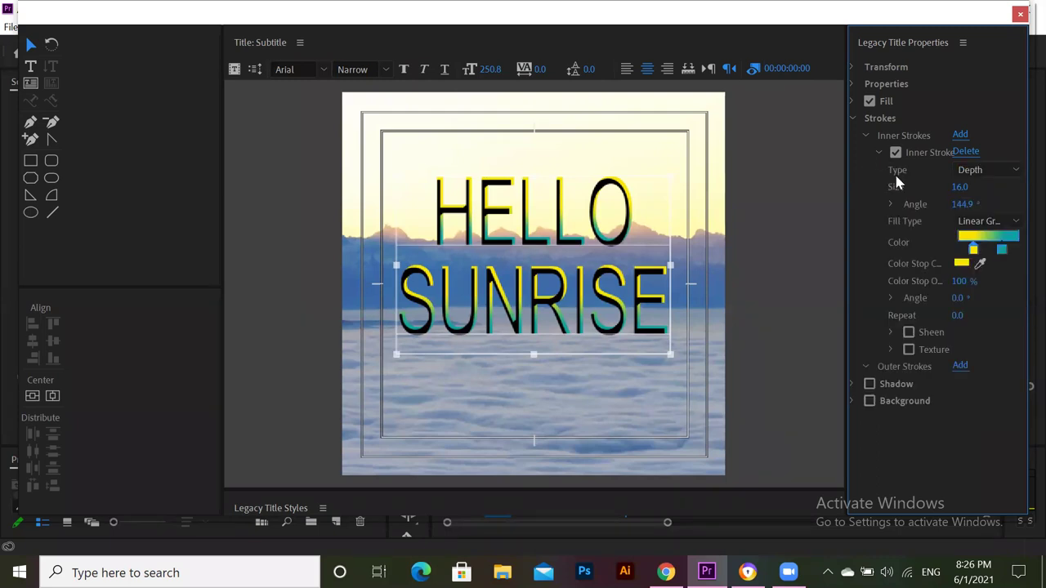
Enable the inner stroke's sheen and set its size to 65 and its angle to about 322°
{"action": "left_click", "coordinate": [890, 331]}
{"action": "left_click", "coordinate": [908, 333]}
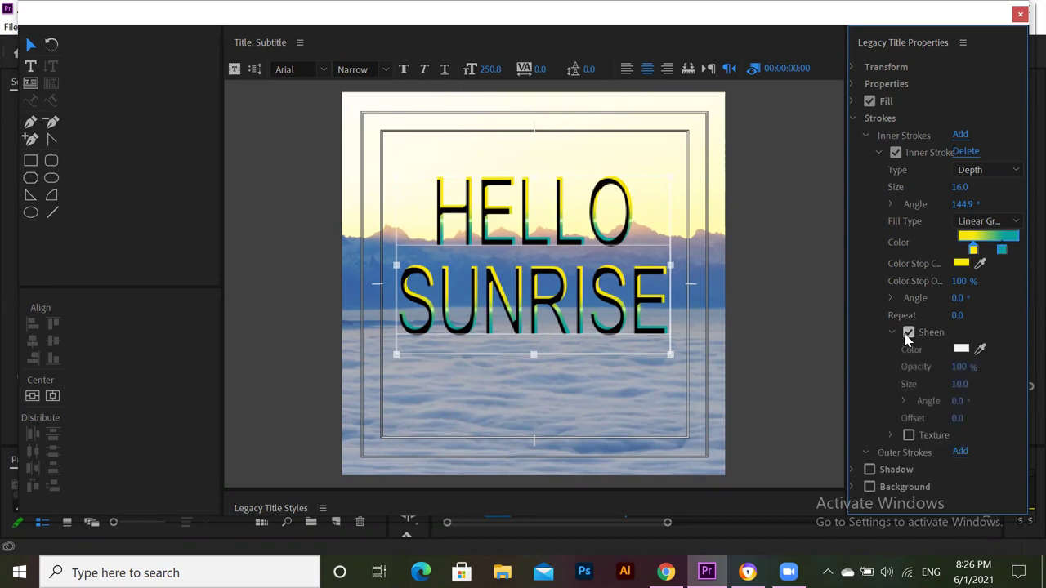
{"action": "left_click_drag", "start_coordinate": [955, 389], "coordinate": [972, 401]}
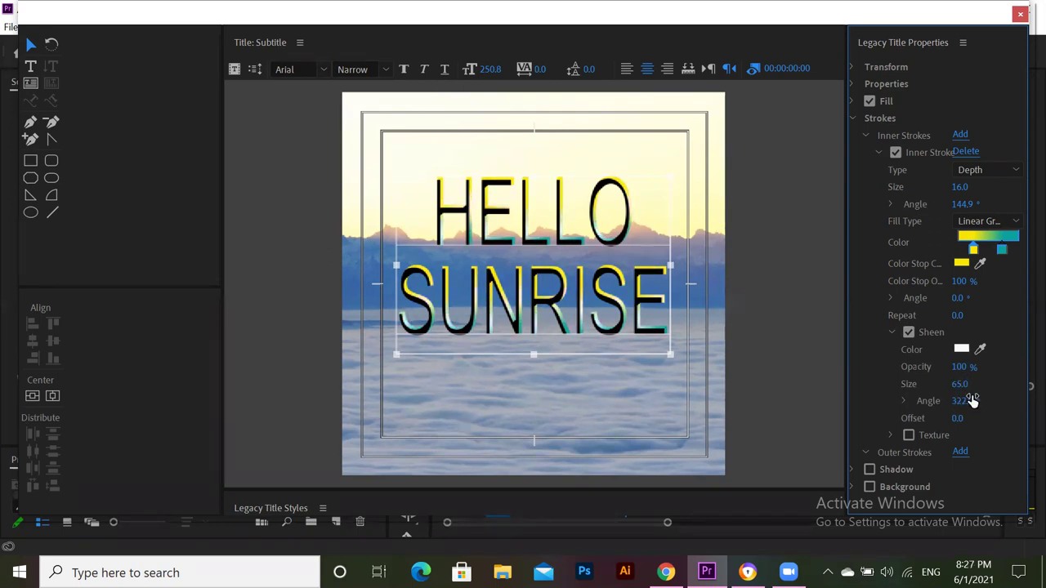
Delete the text's inner stroke and add an outer stroke, toggling it off and on to compare
{"action": "left_click", "coordinate": [880, 152]}
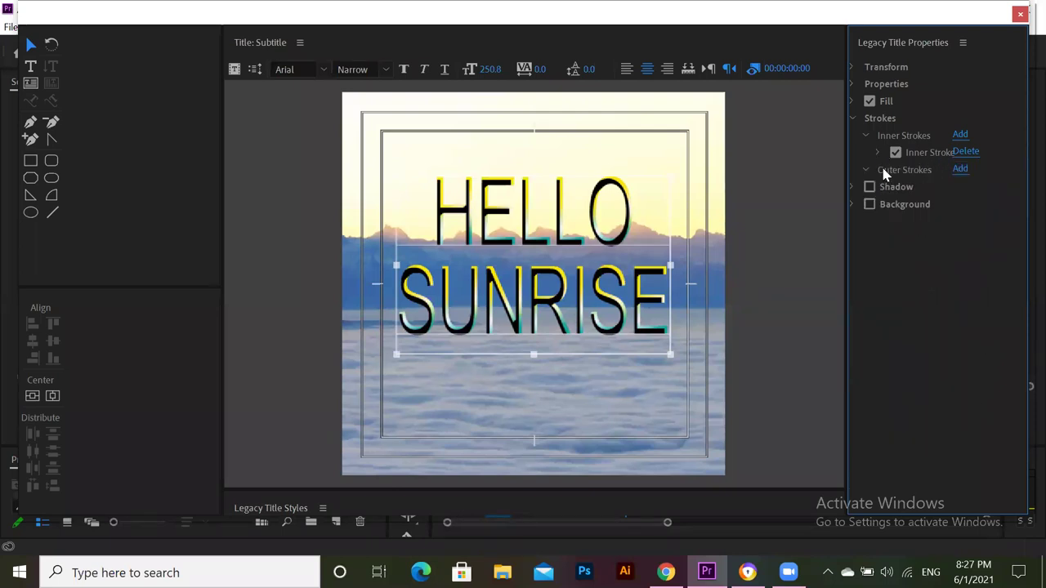
{"action": "left_click", "coordinate": [965, 152]}
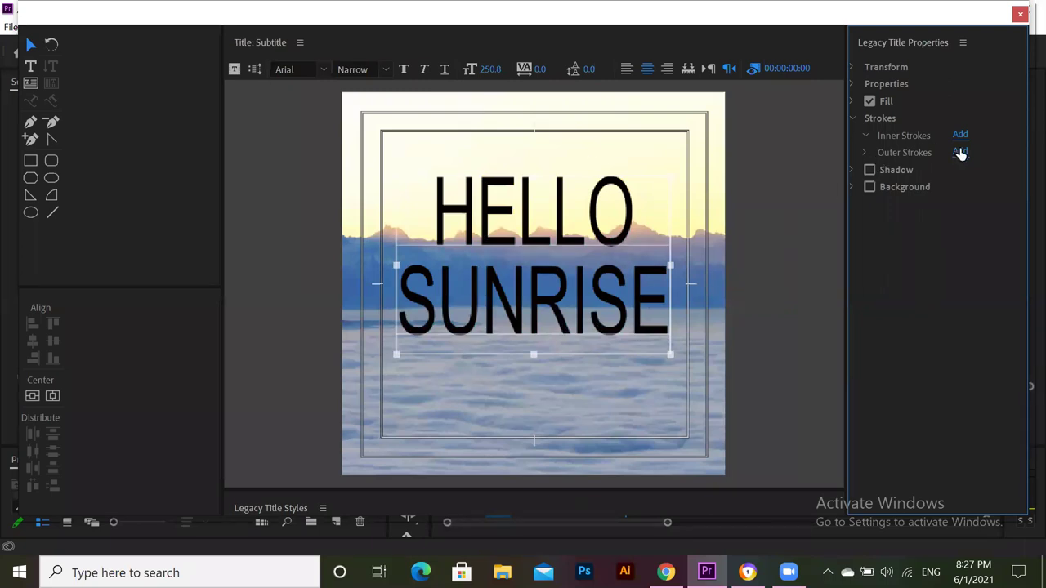
{"action": "left_click", "coordinate": [960, 151]}
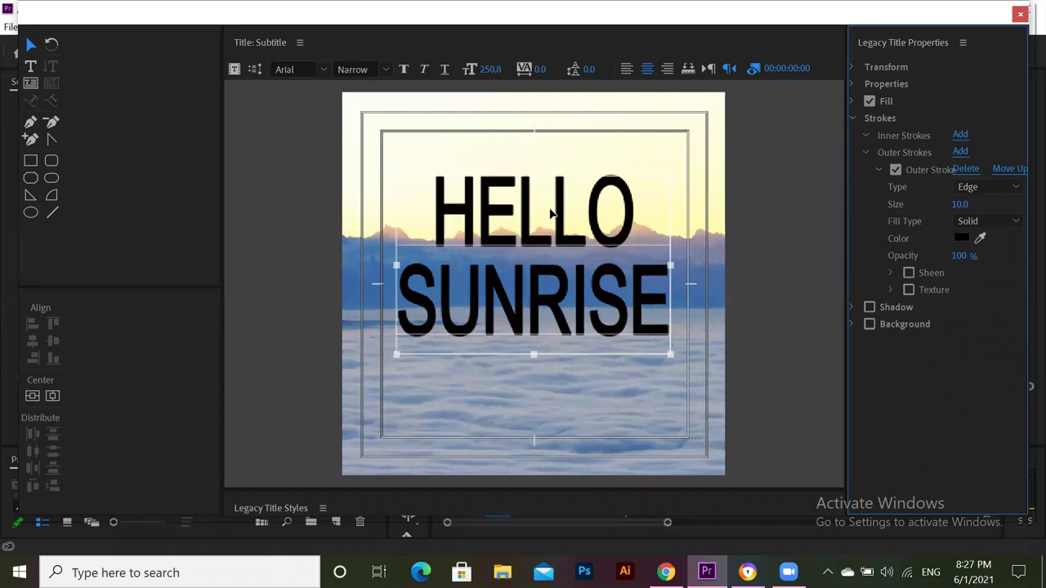
{"action": "left_click", "coordinate": [896, 171]}
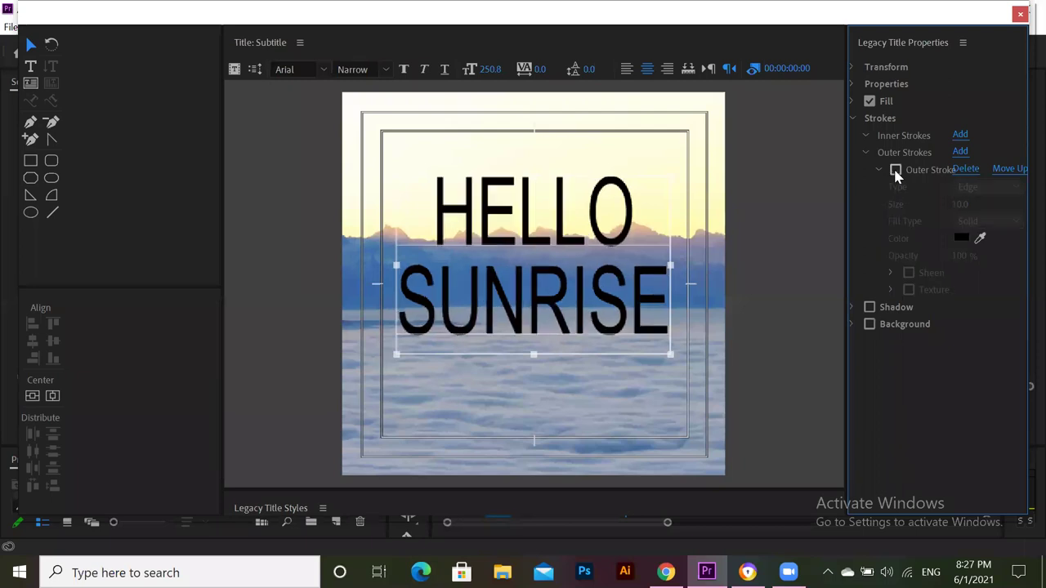
{"action": "left_click", "coordinate": [896, 171]}
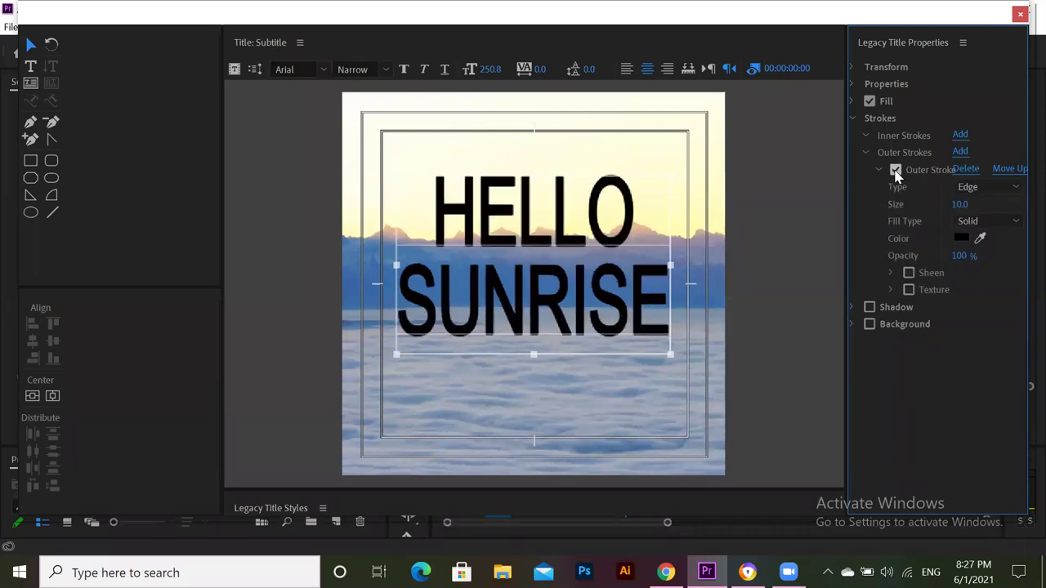
Set the outer stroke's color to bright red
{"action": "left_click", "coordinate": [961, 240]}
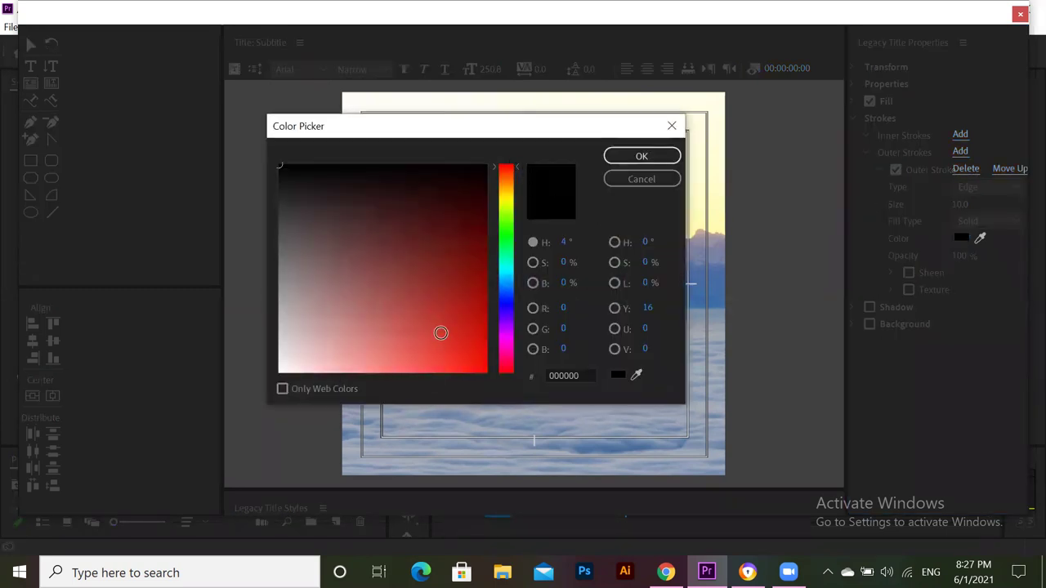
{"action": "left_click", "coordinate": [478, 366]}
{"action": "left_click", "coordinate": [642, 156]}
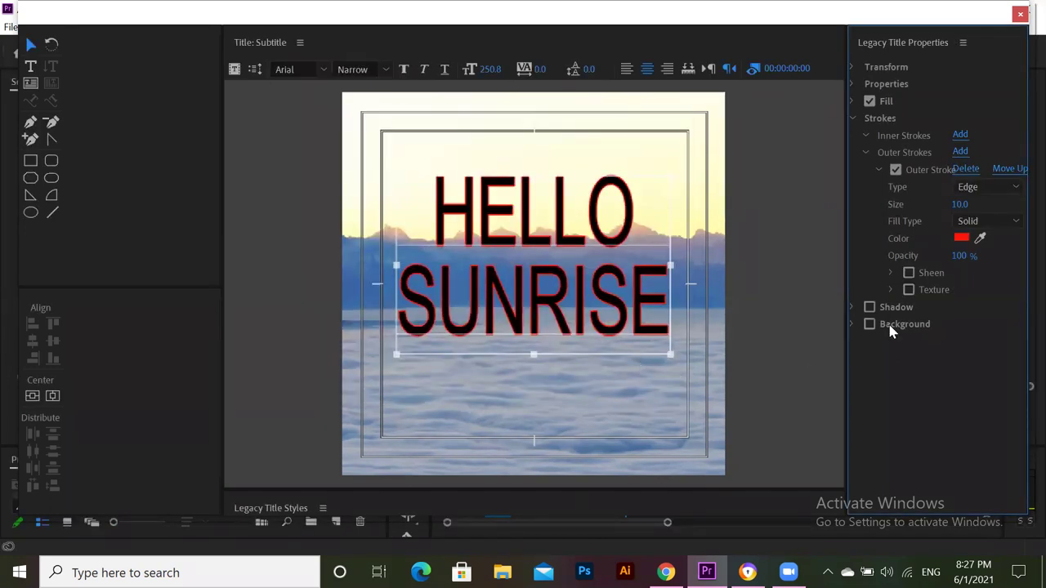
Try the outer stroke at size 200 and reduce it to 21
{"action": "left_click_drag", "start_coordinate": [957, 210], "coordinate": [1042, 209]}
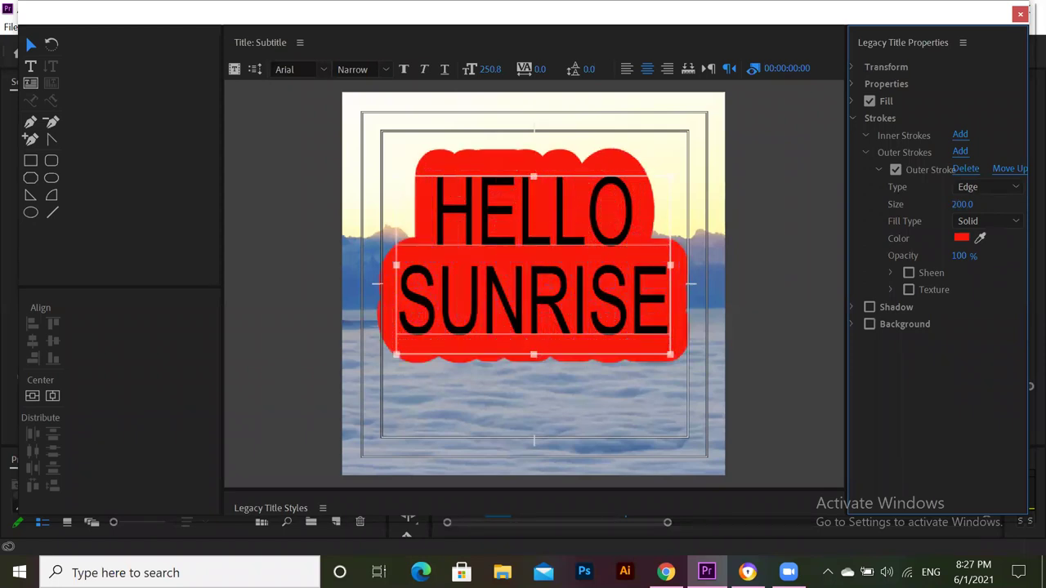
{"action": "left_click", "coordinate": [965, 206]}
{"action": "type", "text": "109"}
{"action": "key", "text": "Return"}
{"action": "left_click_drag", "start_coordinate": [962, 204], "coordinate": [892, 204]}
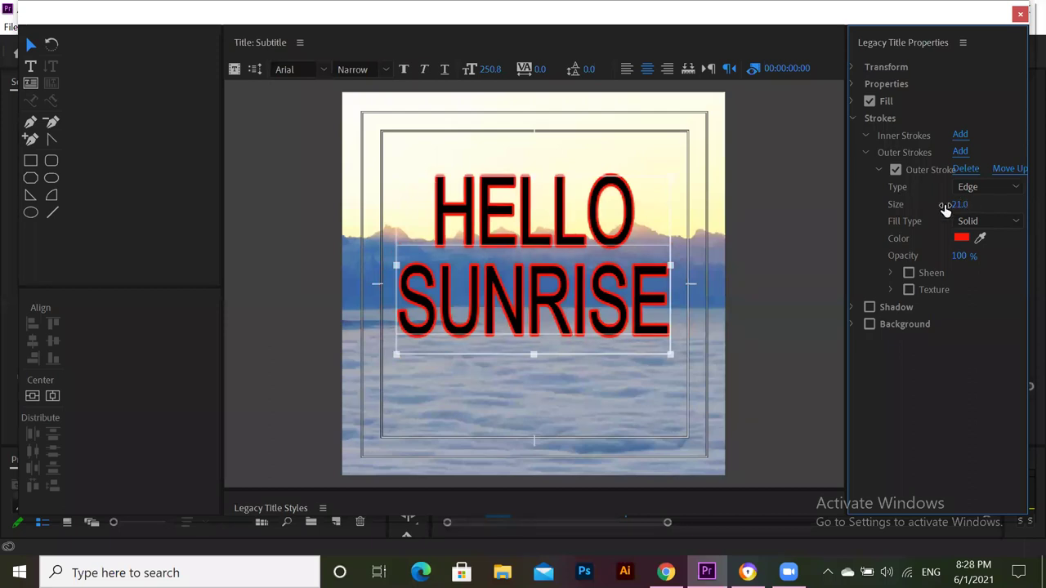
Enable the outer stroke's sheen and set its size to 100 and its angle to 126°
{"action": "left_click", "coordinate": [909, 273]}
{"action": "left_click", "coordinate": [891, 273]}
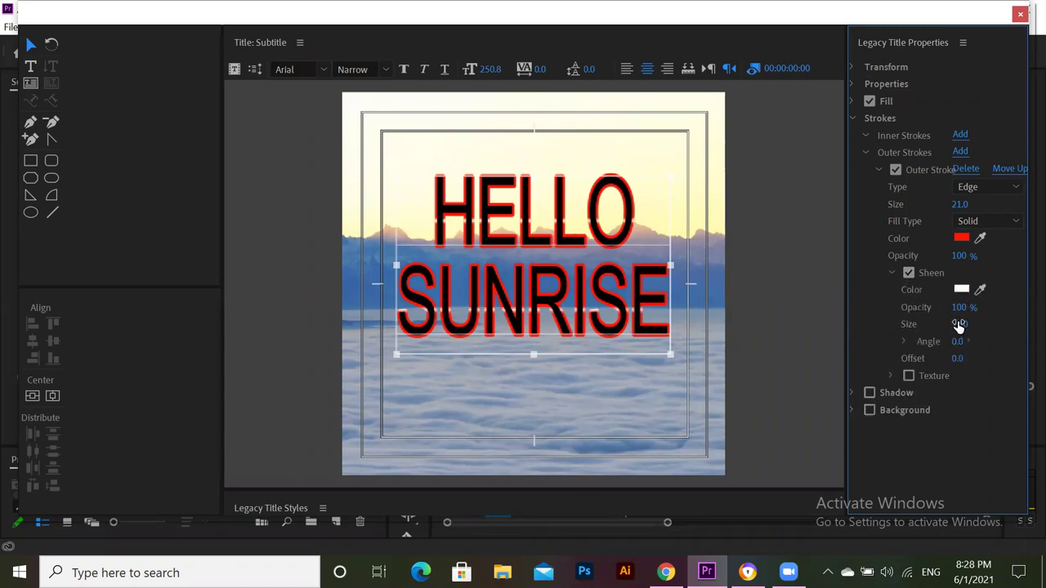
{"action": "mouse_move", "coordinate": [965, 324]}
{"action": "left_mouse_down"}
{"action": "mouse_move", "coordinate": [952, 324]}
{"action": "mouse_move", "coordinate": [965, 323]}
{"action": "left_mouse_up"}
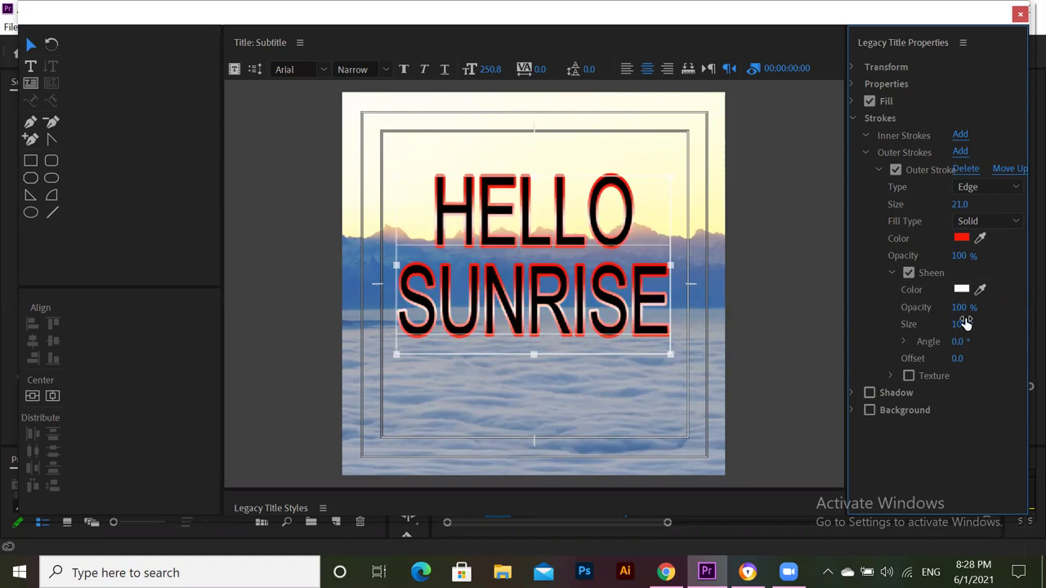
{"action": "left_click_drag", "start_coordinate": [958, 341], "coordinate": [972, 340]}
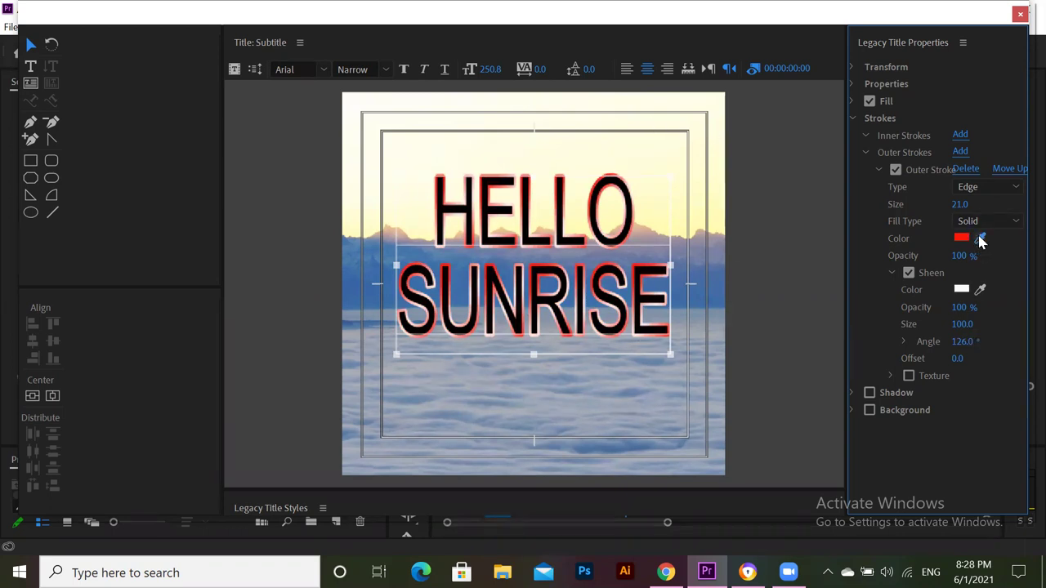
Sample a pale pink tone from the background clip as the outer stroke's color
{"action": "left_click_drag", "start_coordinate": [979, 238], "coordinate": [817, 218]}
{"action": "mouse_move", "coordinate": [680, 395]}
{"action": "left_mouse_down"}
{"action": "mouse_move", "coordinate": [670, 384]}
{"action": "mouse_move", "coordinate": [656, 181]}
{"action": "mouse_move", "coordinate": [660, 204]}
{"action": "mouse_move", "coordinate": [646, 225]}
{"action": "left_mouse_up"}
{"action": "left_click", "coordinate": [666, 395]}
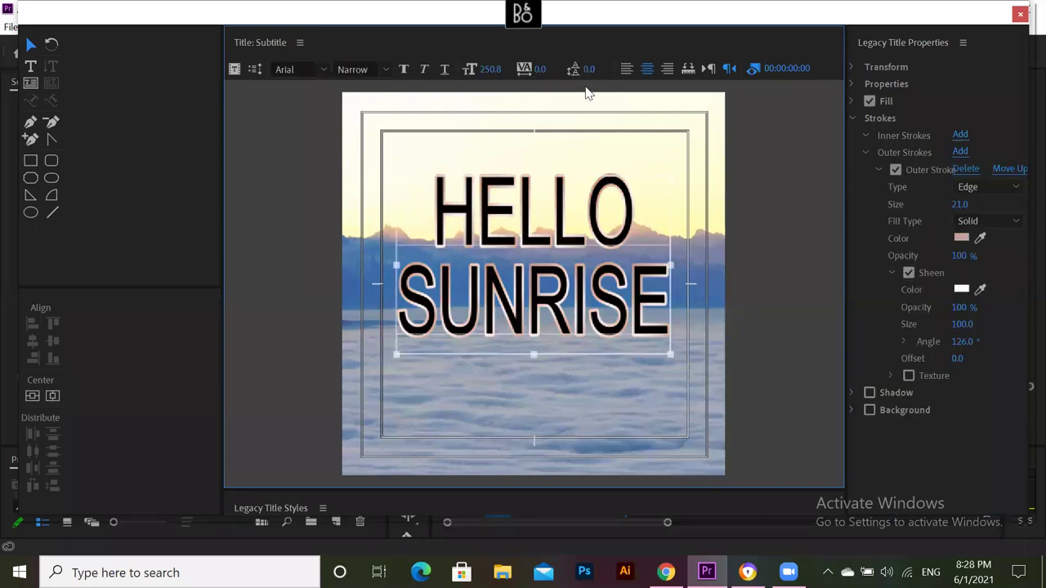
Change the outer stroke's type to Depth, set its color to green and collapse its sheen settings
{"action": "left_click", "coordinate": [1000, 186]}
{"action": "left_click", "coordinate": [985, 204]}
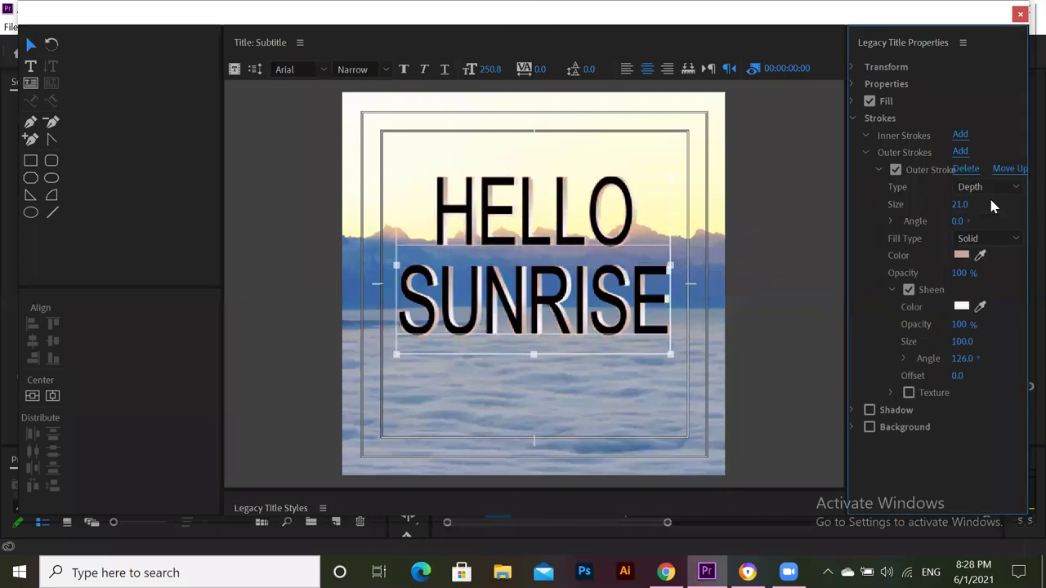
{"action": "left_click", "coordinate": [962, 256]}
{"action": "left_click_drag", "start_coordinate": [516, 177], "coordinate": [515, 251]}
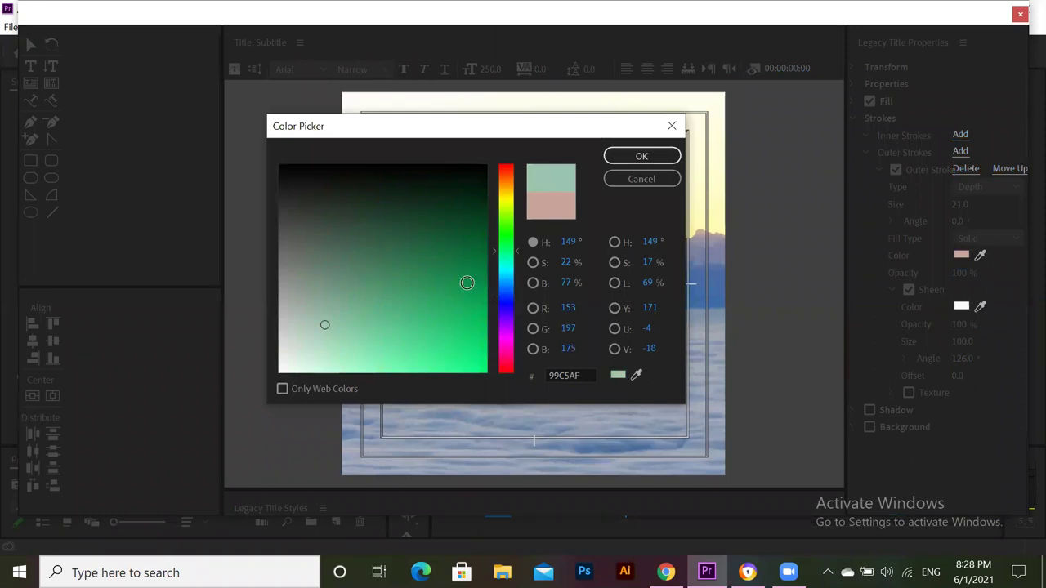
{"action": "left_click", "coordinate": [467, 283]}
{"action": "key", "text": "Return"}
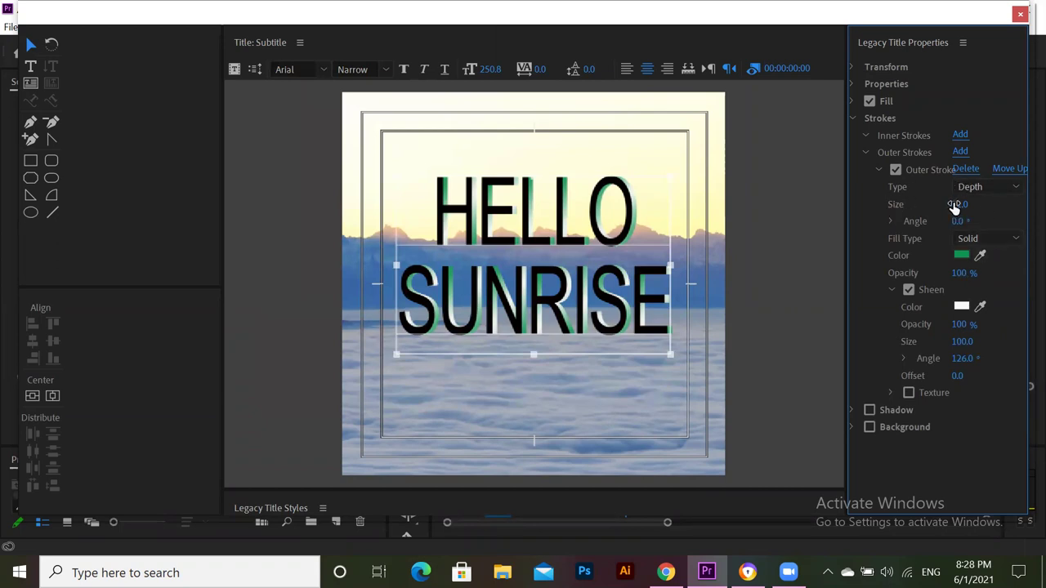
{"action": "left_click", "coordinate": [893, 289]}
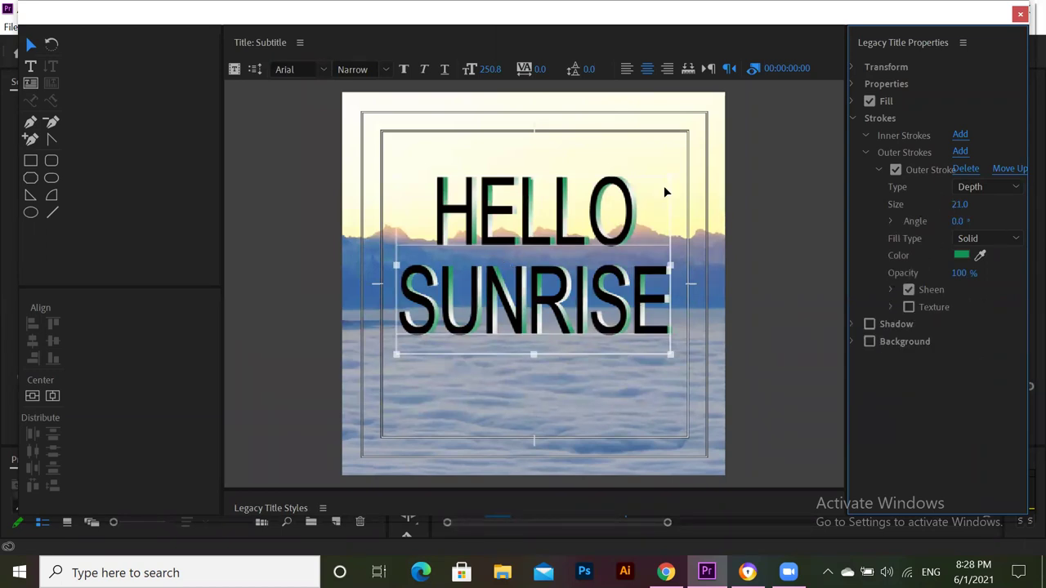
Try the outer stroke at sizes 2 and 43 and settle on size 20
{"action": "left_click_drag", "start_coordinate": [959, 204], "coordinate": [977, 206]}
{"action": "left_click", "coordinate": [960, 205]}
{"action": "type", "text": "2"}
{"action": "key", "text": "Return"}
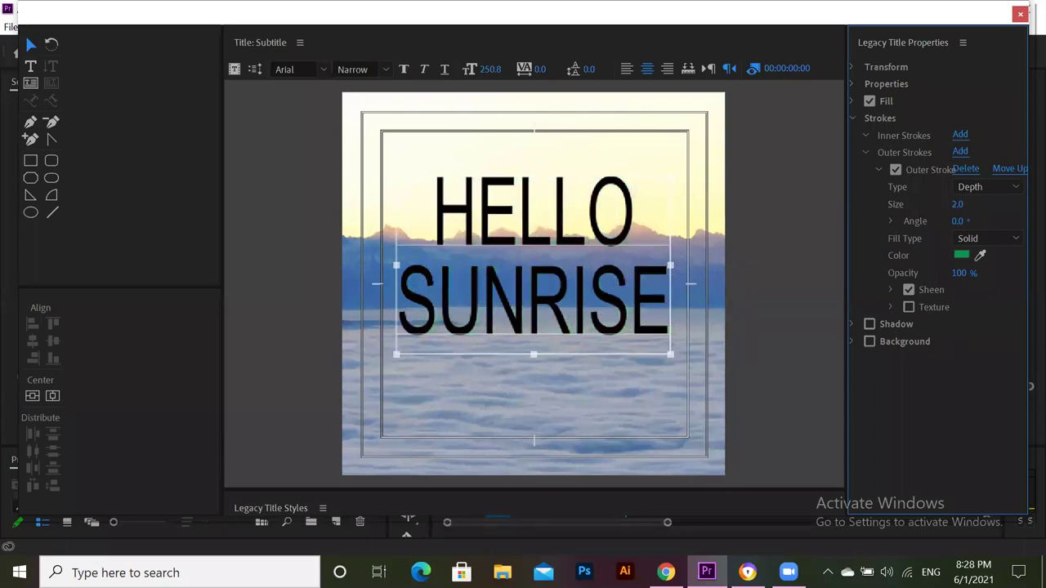
{"action": "left_click", "coordinate": [959, 204]}
{"action": "type", "text": "43"}
{"action": "key", "text": "Return"}
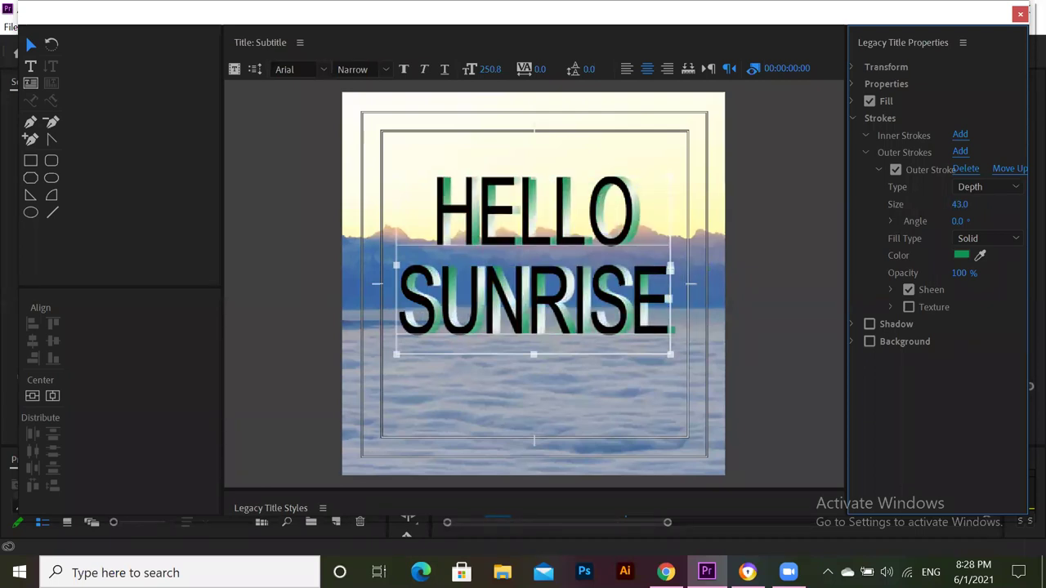
{"action": "left_click", "coordinate": [959, 204]}
{"action": "type", "text": "20"}
{"action": "key", "text": "Return"}
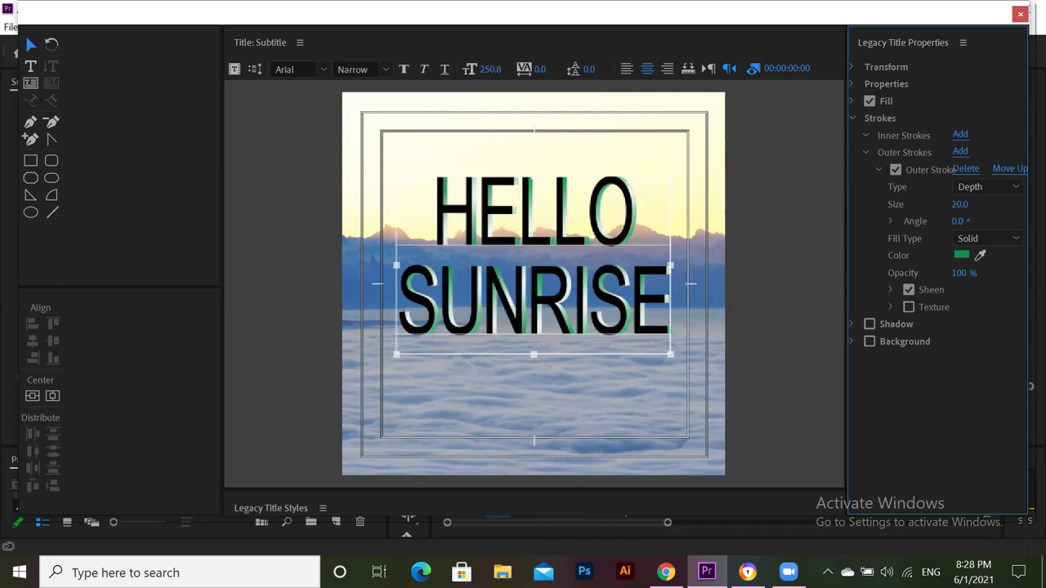
Set the outer stroke's depth angle to 173°
{"action": "left_click", "coordinate": [957, 222]}
{"action": "type", "text": "79"}
{"action": "key", "text": "Return"}
{"action": "left_click_drag", "start_coordinate": [961, 221], "coordinate": [973, 221]}
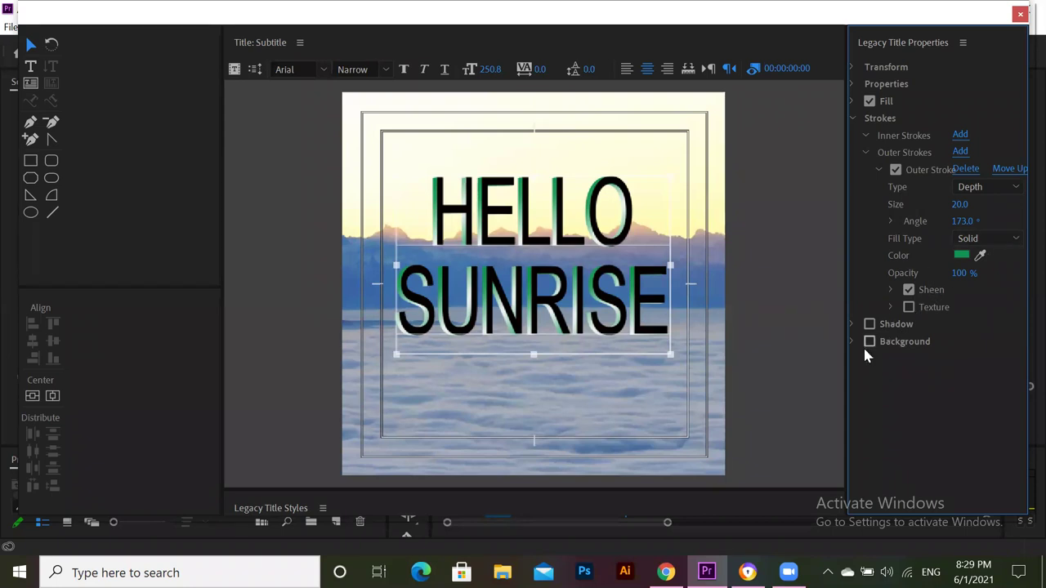
Enable the text's shadow and set its distance to 13 and its spread to 100
{"action": "left_click", "coordinate": [852, 324]}
{"action": "left_click", "coordinate": [869, 324]}
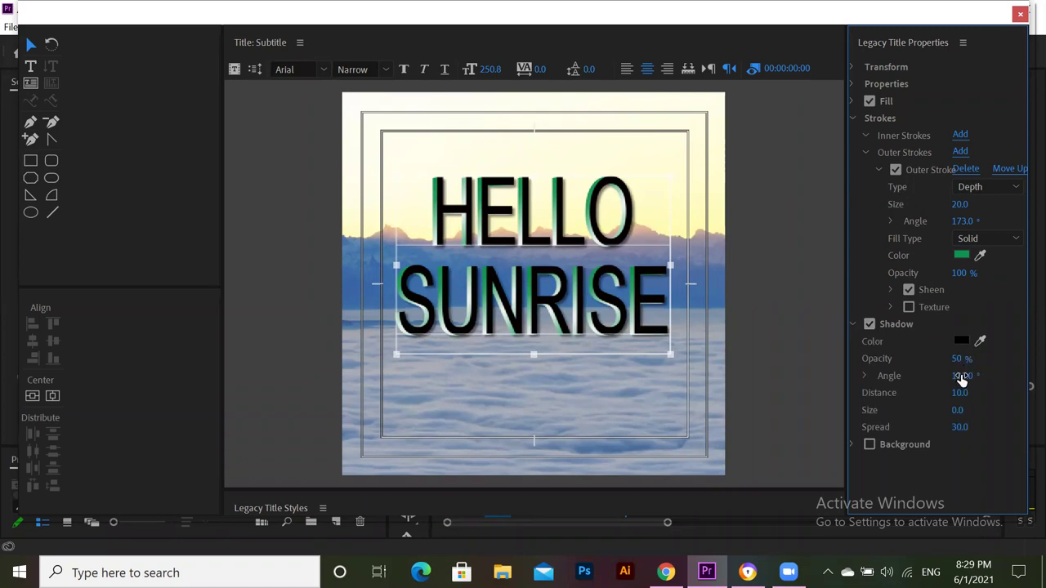
{"action": "mouse_move", "coordinate": [958, 392]}
{"action": "left_mouse_down"}
{"action": "mouse_move", "coordinate": [977, 392]}
{"action": "mouse_move", "coordinate": [948, 392]}
{"action": "left_mouse_up"}
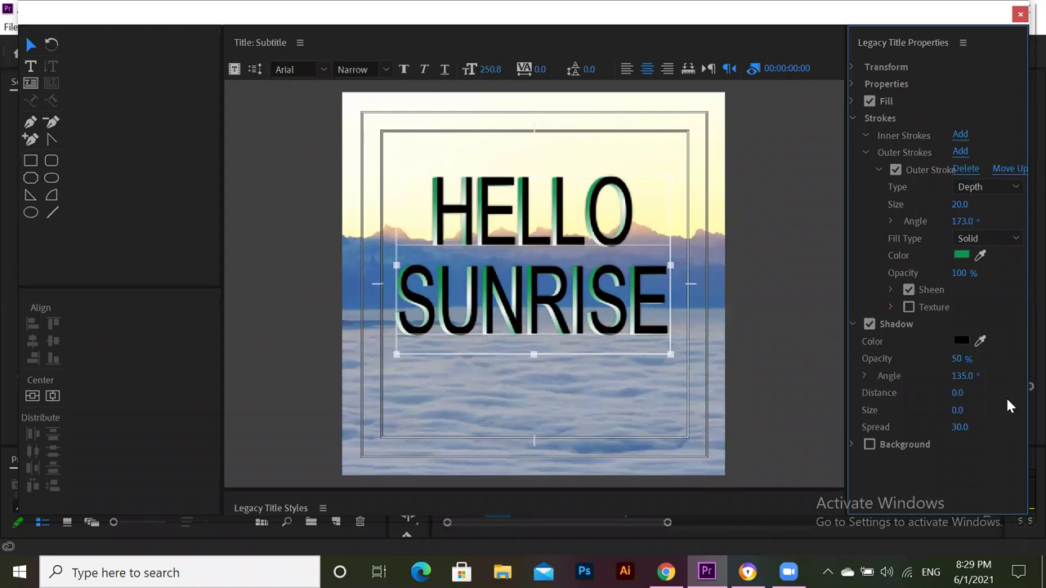
{"action": "mouse_move", "coordinate": [955, 394]}
{"action": "left_mouse_down"}
{"action": "mouse_move", "coordinate": [976, 394]}
{"action": "mouse_move", "coordinate": [966, 392]}
{"action": "left_mouse_up"}
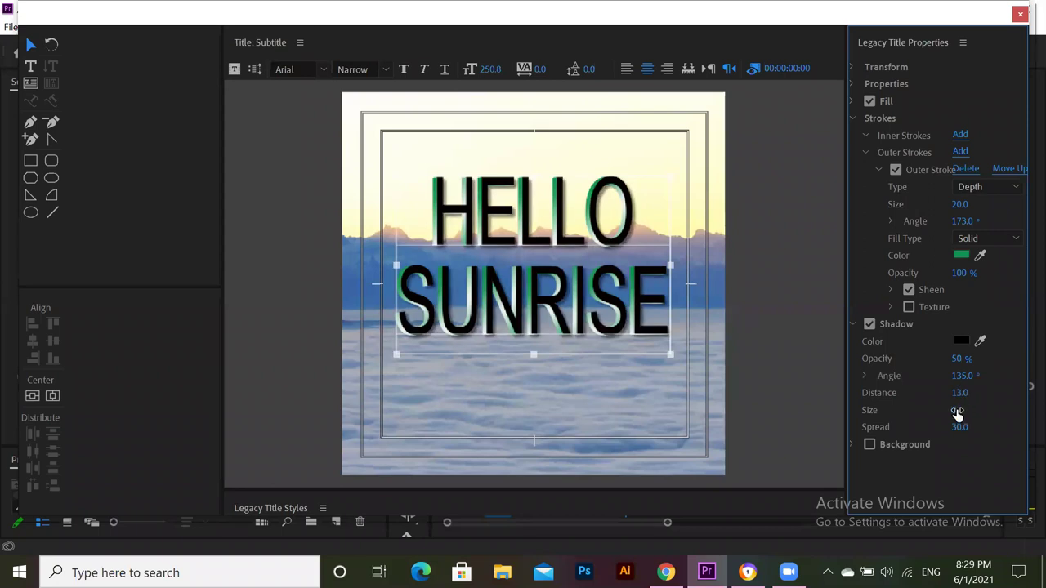
{"action": "left_click_drag", "start_coordinate": [966, 426], "coordinate": [956, 427]}
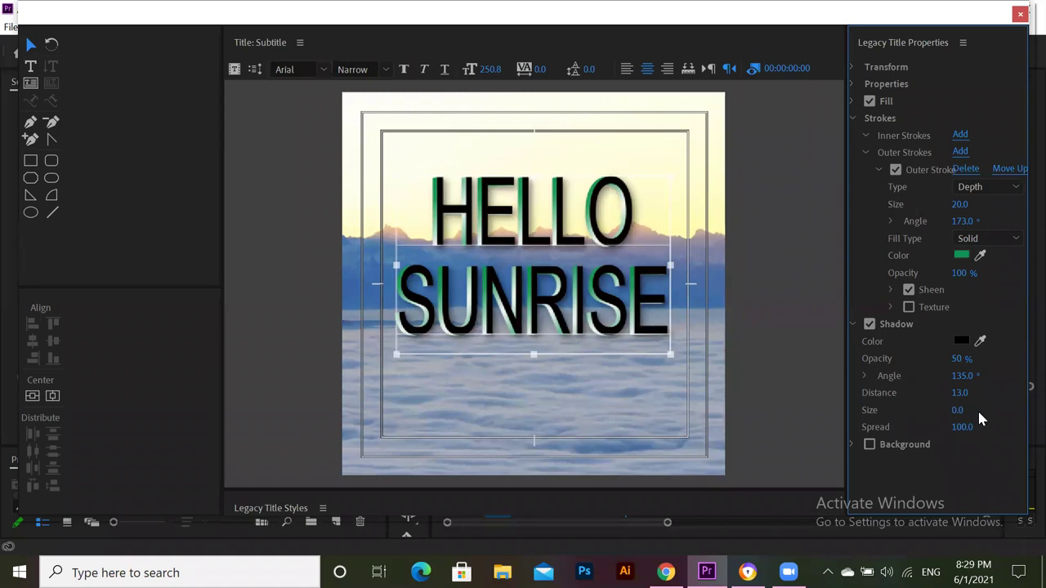
Set the outer stroke's angle to 349° and collapse the outer stroke settings
{"action": "mouse_move", "coordinate": [963, 220]}
{"action": "left_mouse_down"}
{"action": "mouse_move", "coordinate": [1029, 220]}
{"action": "mouse_move", "coordinate": [981, 220]}
{"action": "left_mouse_up"}
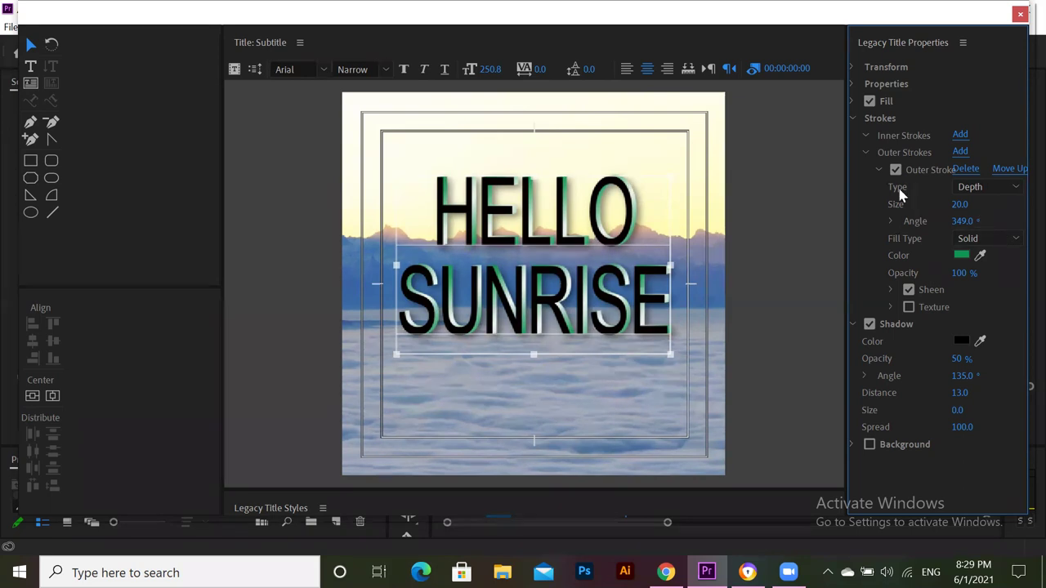
{"action": "left_click", "coordinate": [880, 170]}
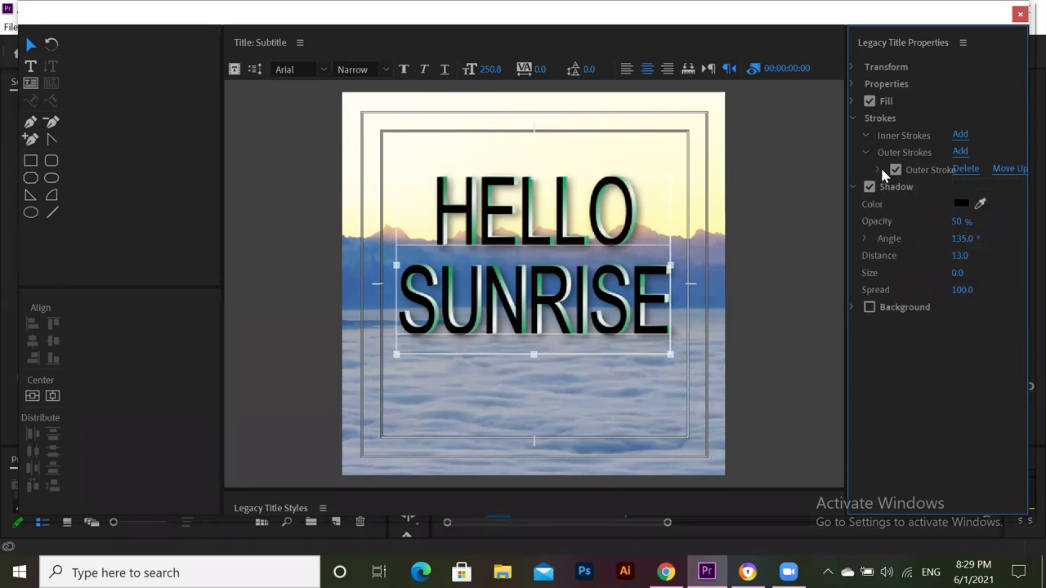
Move the HELLO SUNRISE text slightly higher over the mountains and close the Subtitle title window
{"action": "left_click", "coordinate": [868, 152]}
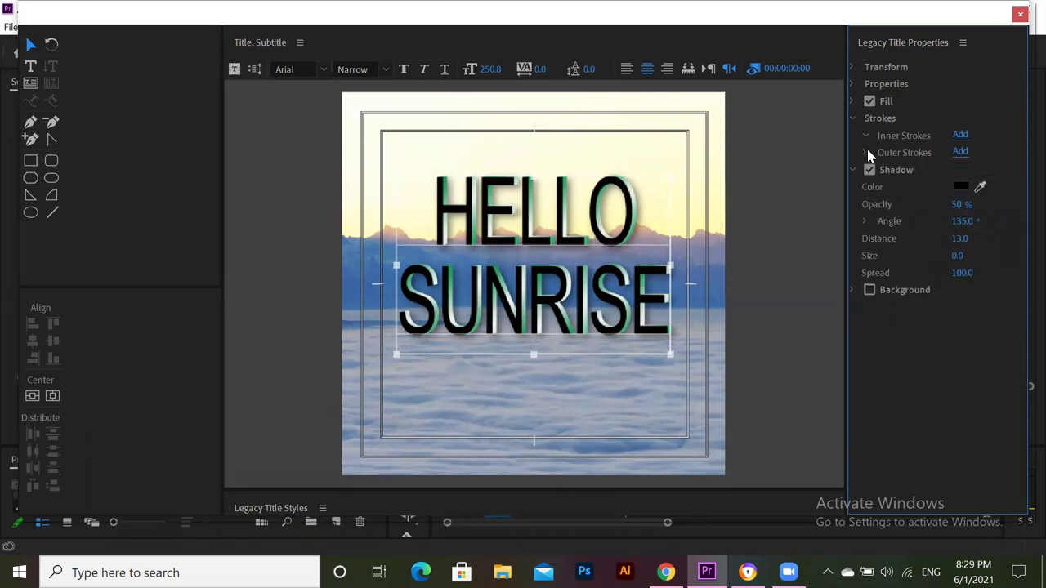
{"action": "left_click_drag", "start_coordinate": [570, 264], "coordinate": [569, 247]}
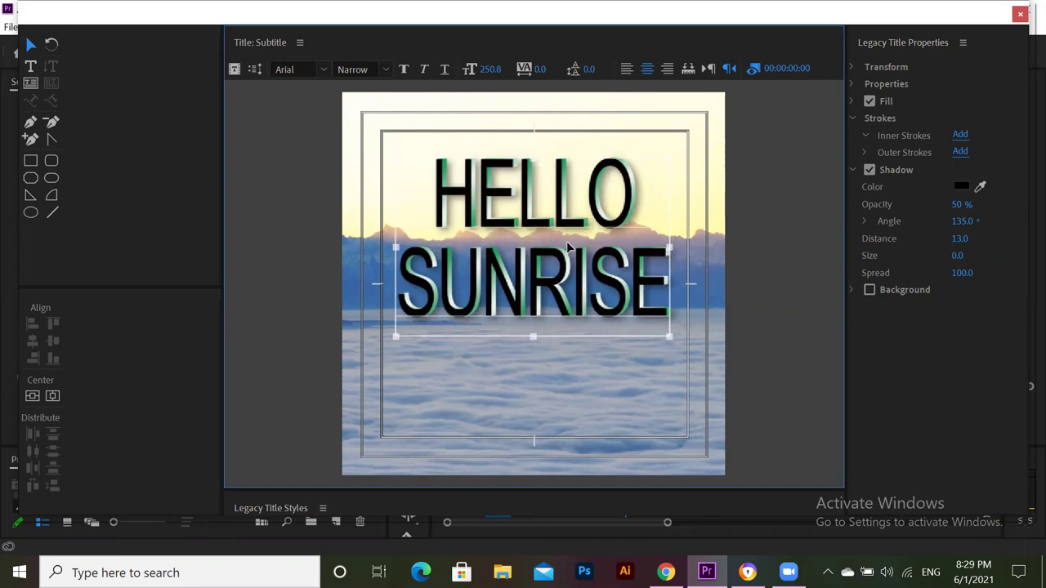
{"action": "left_click", "coordinate": [1020, 14]}
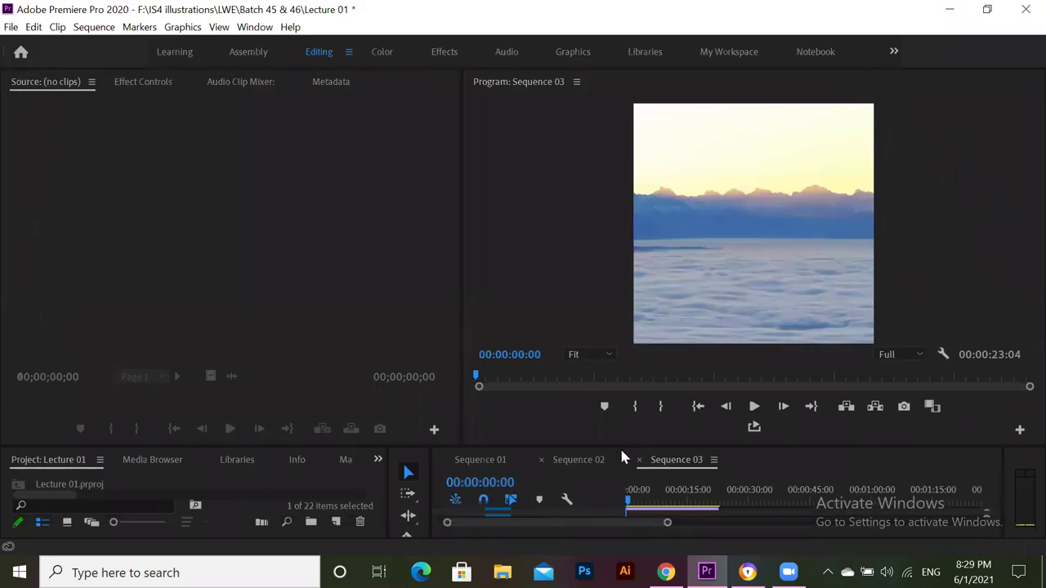
Enlarge the timeline area and place the Subtitle title on track V2 at the start, above the sunrise clip
{"action": "left_click_drag", "start_coordinate": [621, 447], "coordinate": [625, 326]}
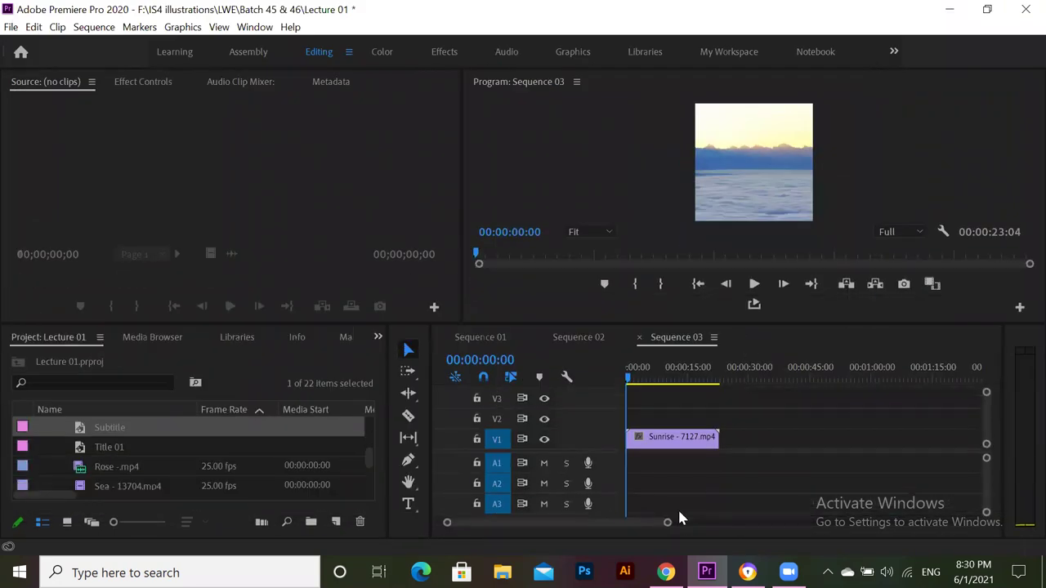
{"action": "left_click_drag", "start_coordinate": [669, 522], "coordinate": [557, 536]}
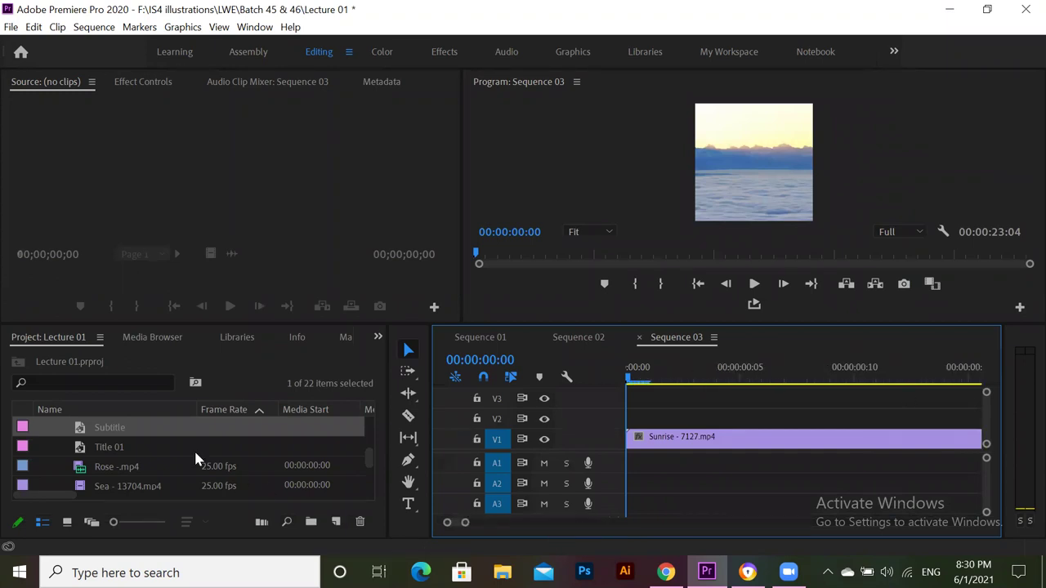
{"action": "left_click_drag", "start_coordinate": [142, 433], "coordinate": [633, 418]}
Trim the end of the Subtitle clip on V2 back to 00:00:04:04
{"action": "scroll", "coordinate": [850, 426], "scroll_direction": "down", "scroll_amount": 4}
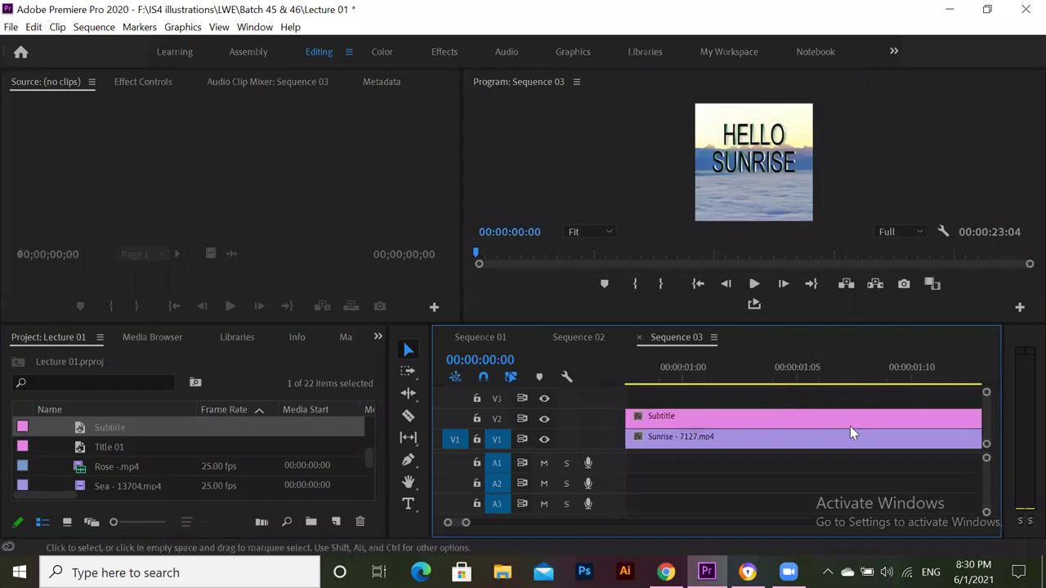
{"action": "scroll", "coordinate": [850, 429], "scroll_direction": "down", "scroll_amount": 5}
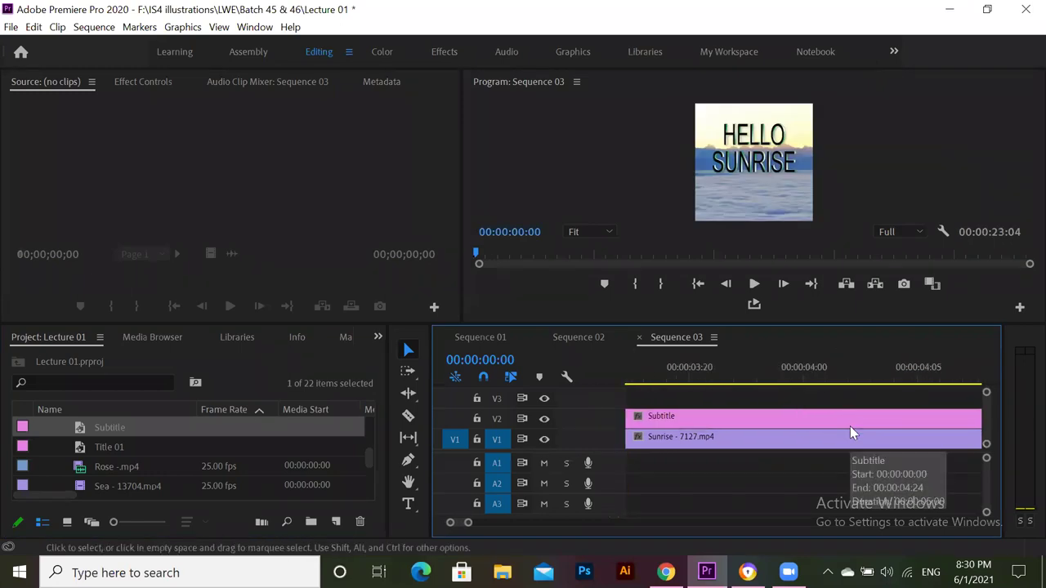
{"action": "left_click_drag", "start_coordinate": [791, 418], "coordinate": [905, 415]}
{"action": "left_click_drag", "start_coordinate": [843, 422], "coordinate": [681, 427]}
{"action": "scroll", "coordinate": [682, 427], "scroll_direction": "up", "scroll_amount": 5}
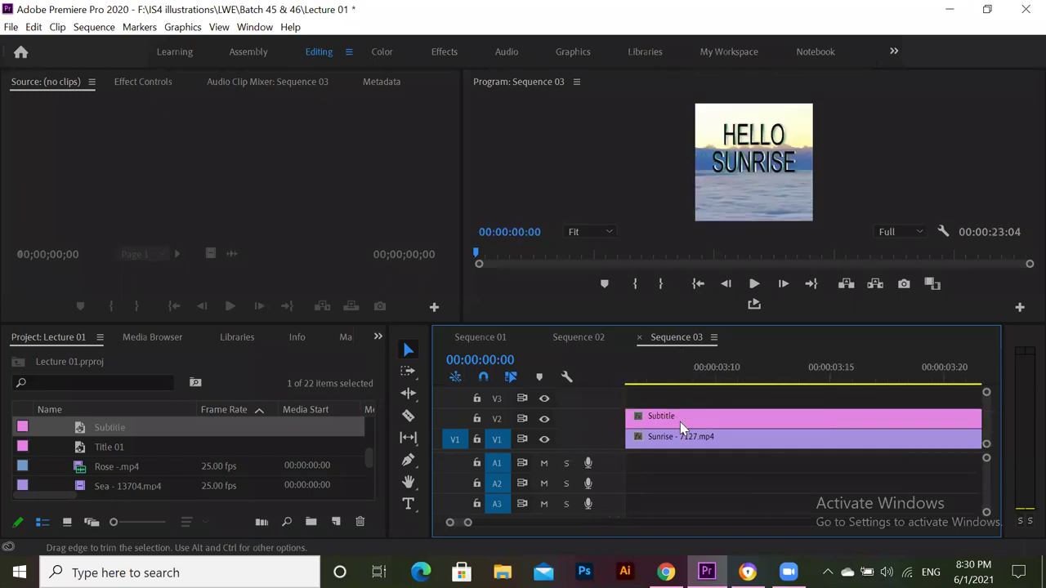
{"action": "scroll", "coordinate": [682, 427], "scroll_direction": "down", "scroll_amount": 4}
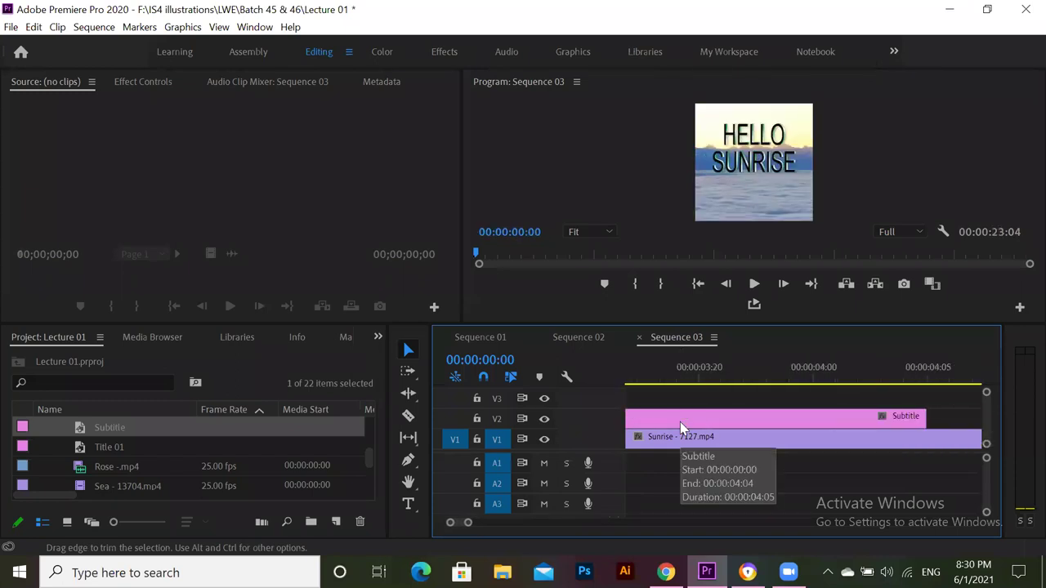
Shorten the Subtitle clip on V2 further, to about 3 seconds
{"action": "left_click_drag", "start_coordinate": [812, 420], "coordinate": [644, 419]}
{"action": "scroll", "coordinate": [644, 419], "scroll_direction": "up", "scroll_amount": 4}
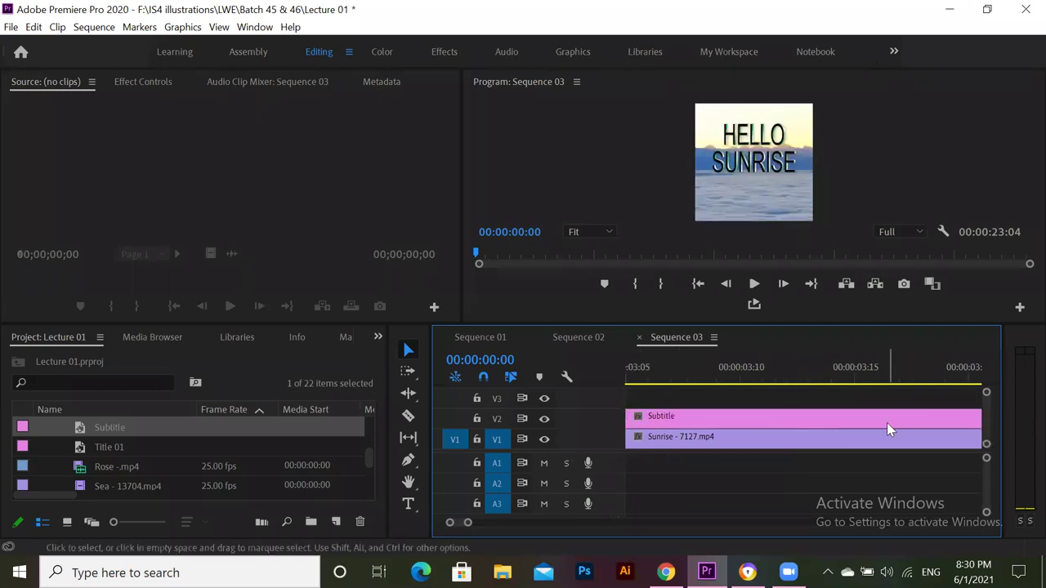
{"action": "scroll", "coordinate": [887, 428], "scroll_direction": "down", "scroll_amount": 2}
{"action": "left_click_drag", "start_coordinate": [772, 412], "coordinate": [636, 417]}
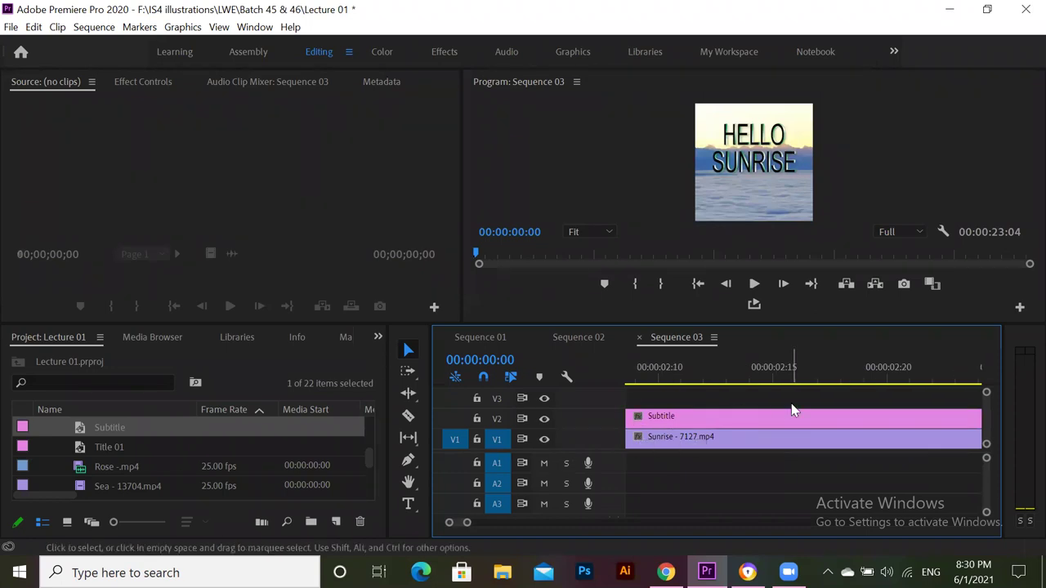
{"action": "scroll", "coordinate": [791, 408], "scroll_direction": "down", "scroll_amount": 3}
{"action": "left_click_drag", "start_coordinate": [799, 416], "coordinate": [683, 420]}
{"action": "scroll", "coordinate": [696, 430], "scroll_direction": "up", "scroll_amount": 1}
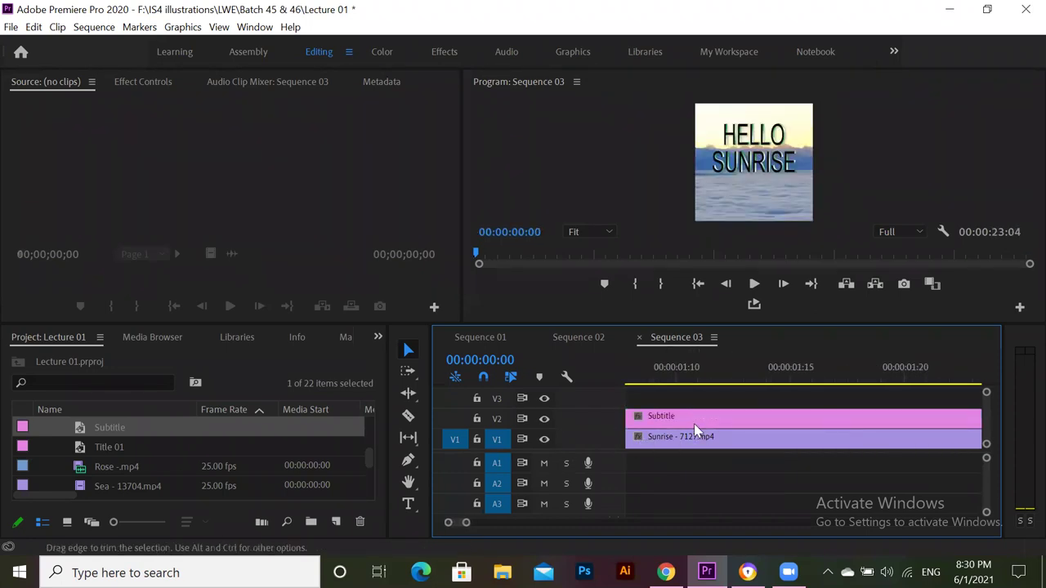
{"action": "left_click_drag", "start_coordinate": [467, 522], "coordinate": [575, 522]}
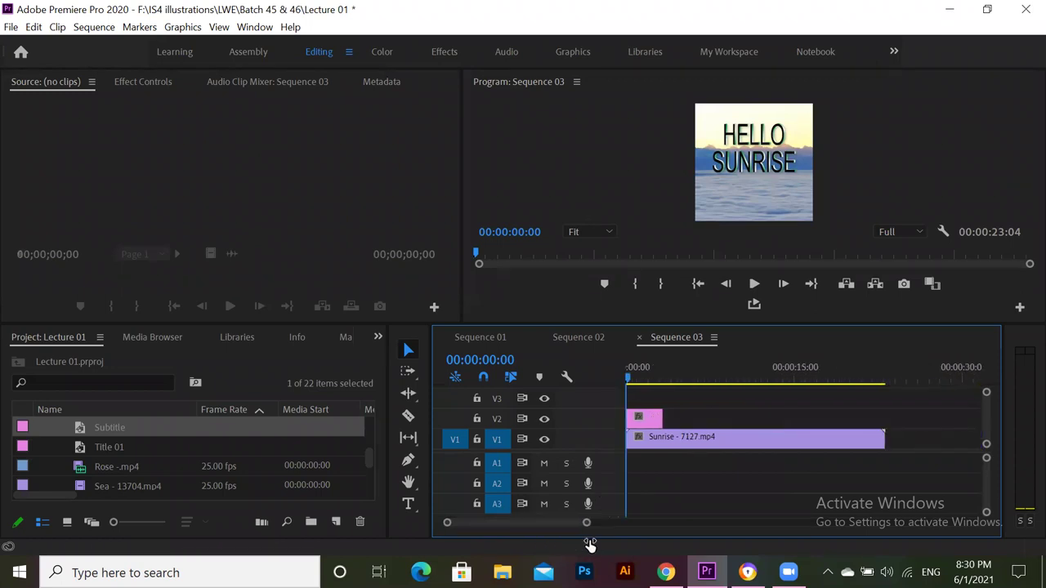
Create a new 1080 by 1080 legacy title at 25 fps named caption
{"action": "left_click", "coordinate": [336, 522]}
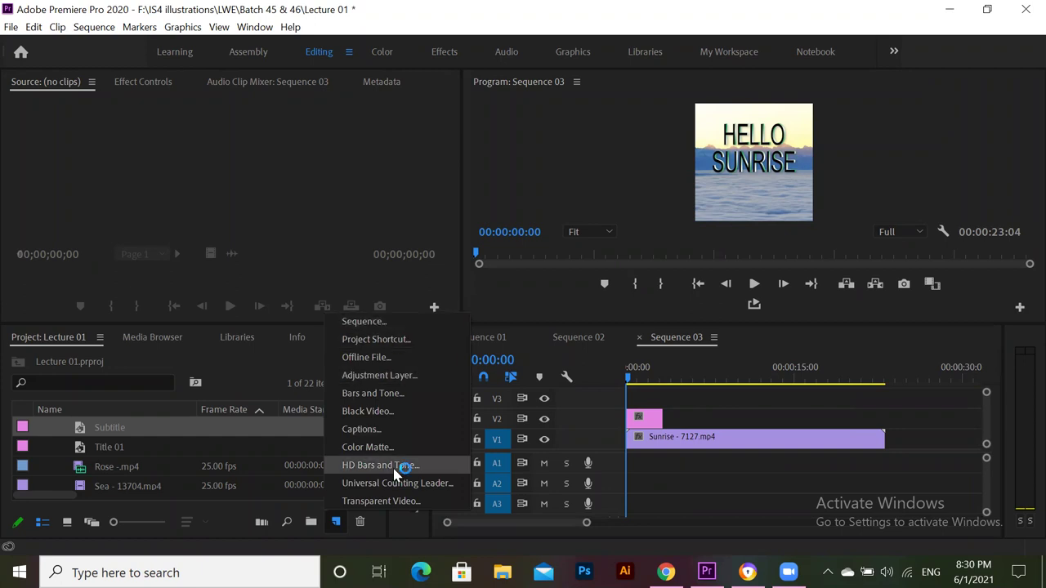
{"action": "key", "text": "Escape"}
{"action": "left_click", "coordinate": [11, 27]}
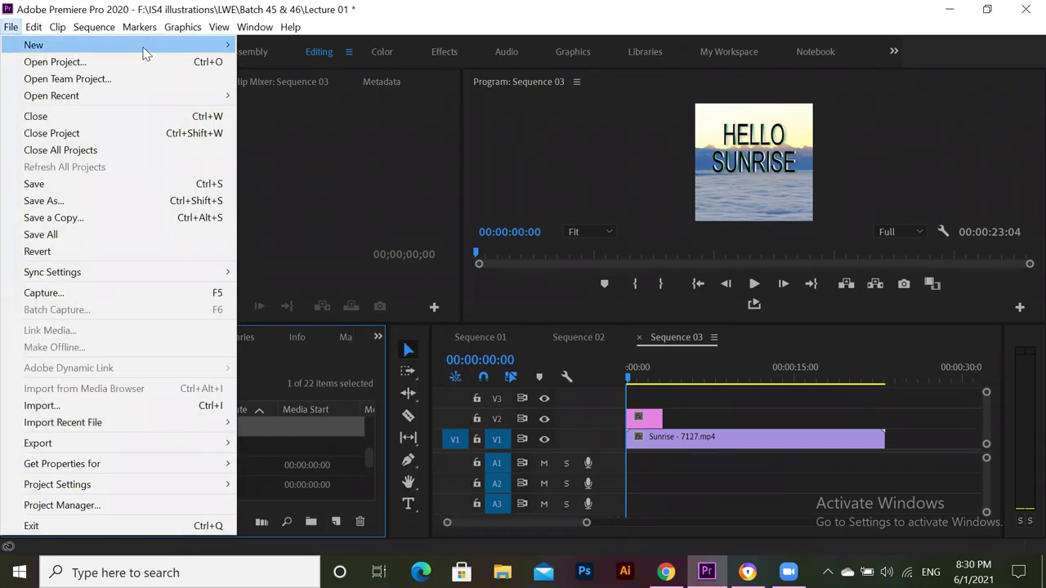
{"action": "mouse_move", "coordinate": [144, 44]}
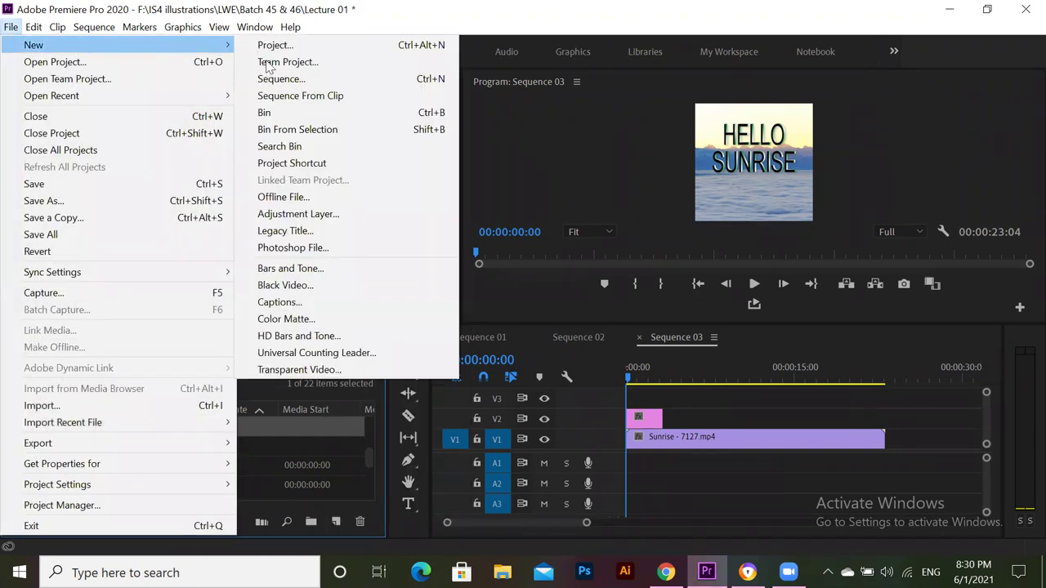
{"action": "left_click", "coordinate": [286, 231]}
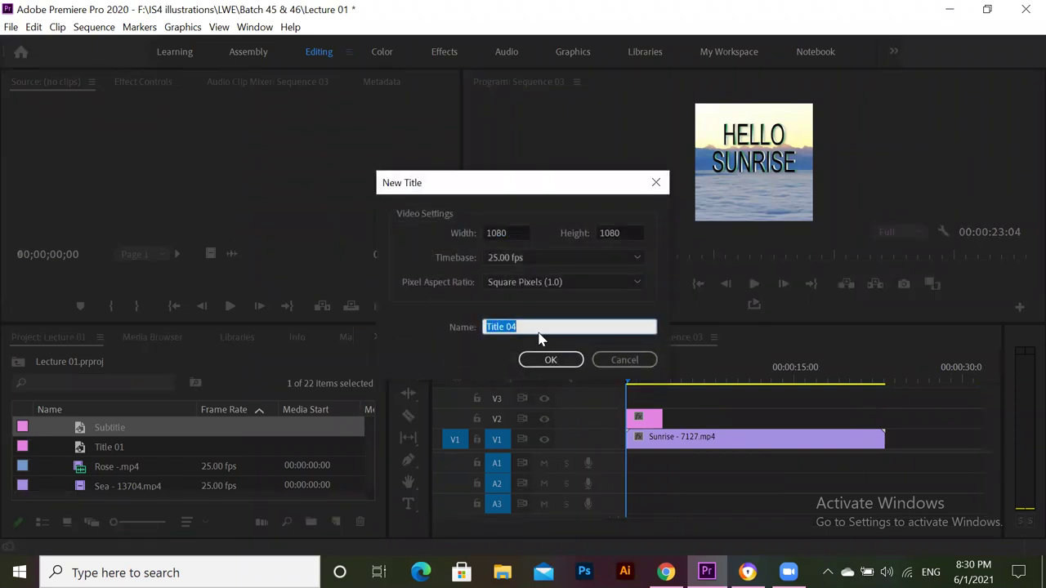
{"action": "key", "text": "BackSpace"}
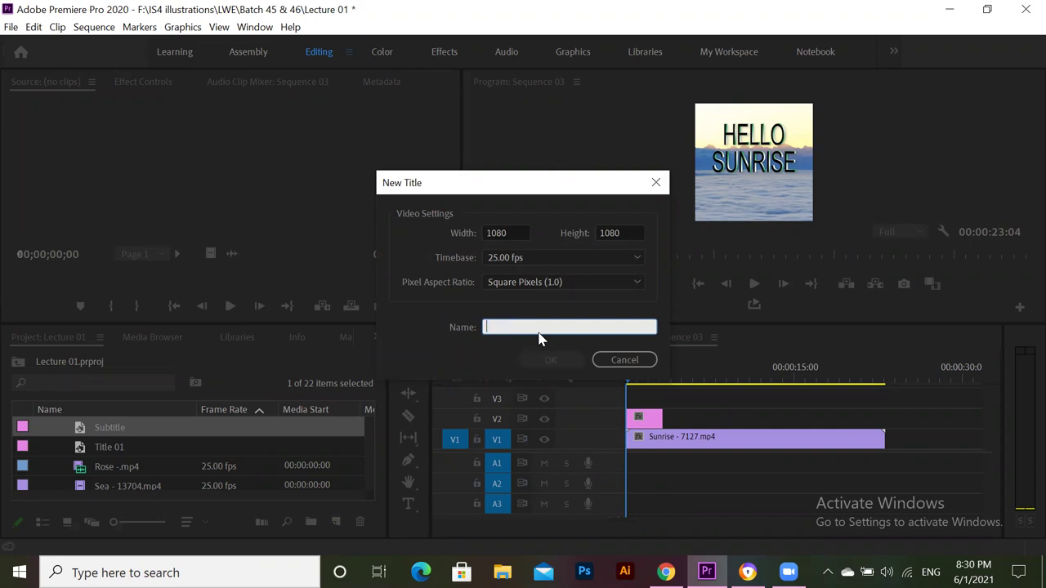
{"action": "type", "text": "caption"}
{"action": "key", "text": "Return"}
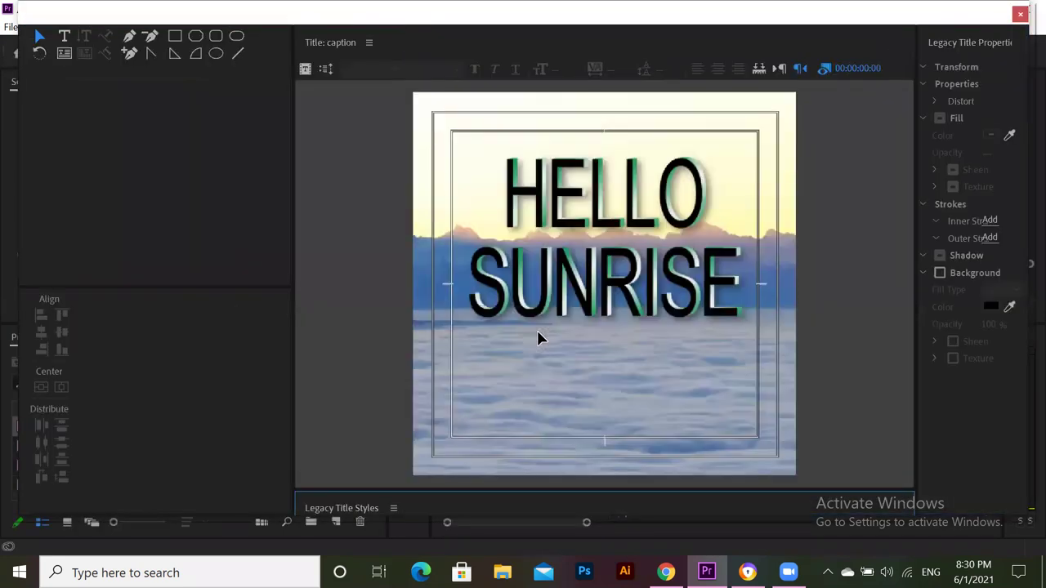
Widen the title canvas area and set the background video timecode to 00:00:15:00
{"action": "left_click_drag", "start_coordinate": [197, 348], "coordinate": [123, 354]}
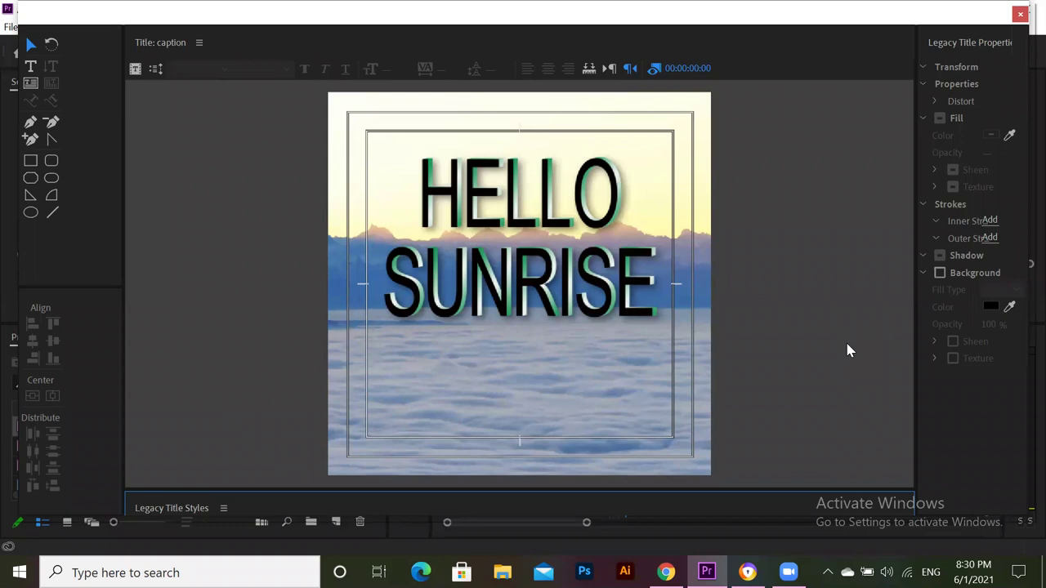
{"action": "left_click_drag", "start_coordinate": [871, 16], "coordinate": [848, 351]}
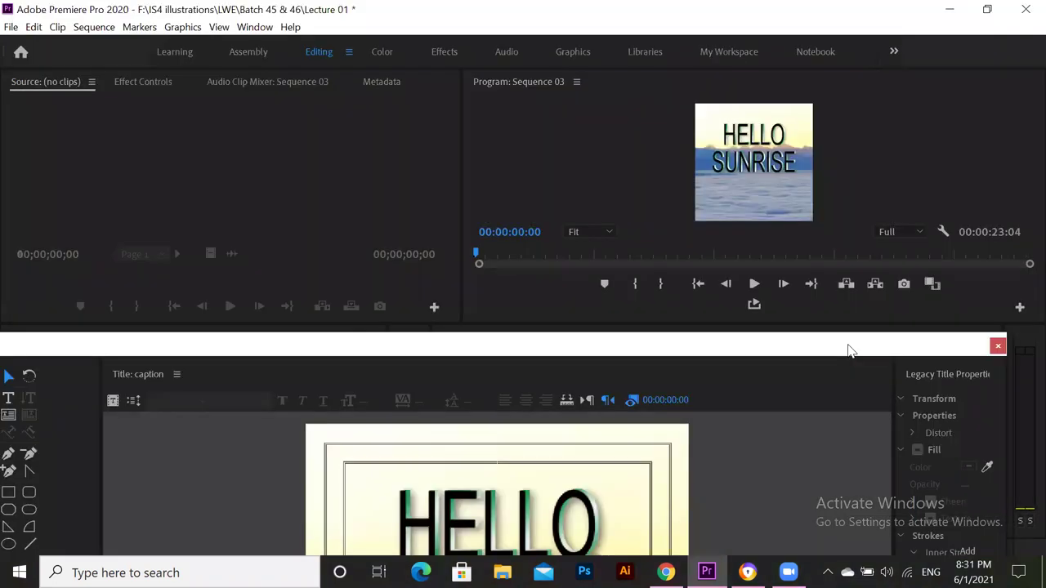
{"action": "left_click_drag", "start_coordinate": [848, 352], "coordinate": [883, 19]}
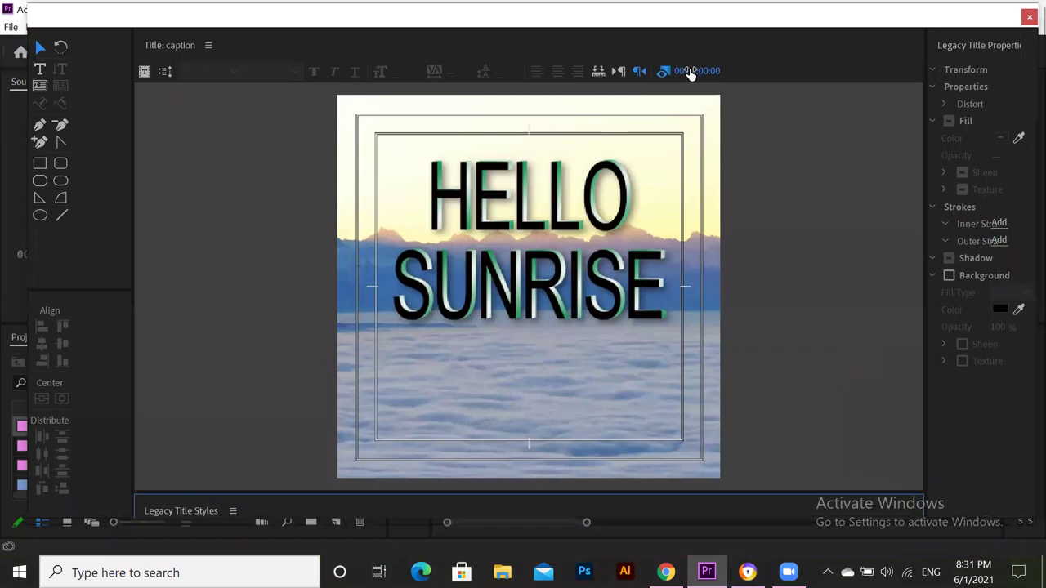
{"action": "mouse_move", "coordinate": [691, 72]}
{"action": "left_mouse_down"}
{"action": "mouse_move", "coordinate": [711, 72]}
{"action": "mouse_move", "coordinate": [690, 74]}
{"action": "left_mouse_up"}
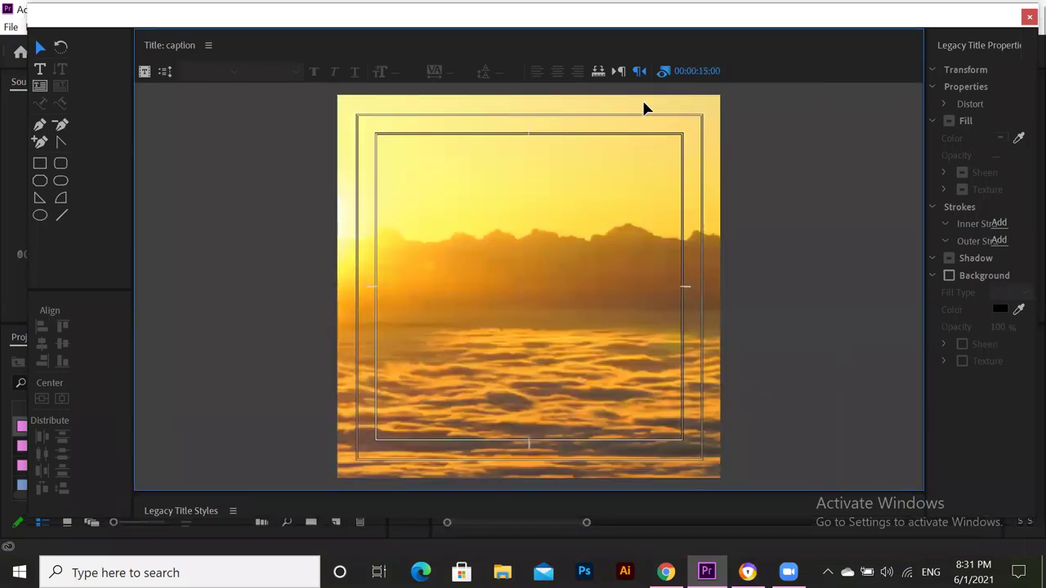
Start a text object over the clouds in the caption title, using the Arial Narrow font
{"action": "left_click", "coordinate": [39, 70]}
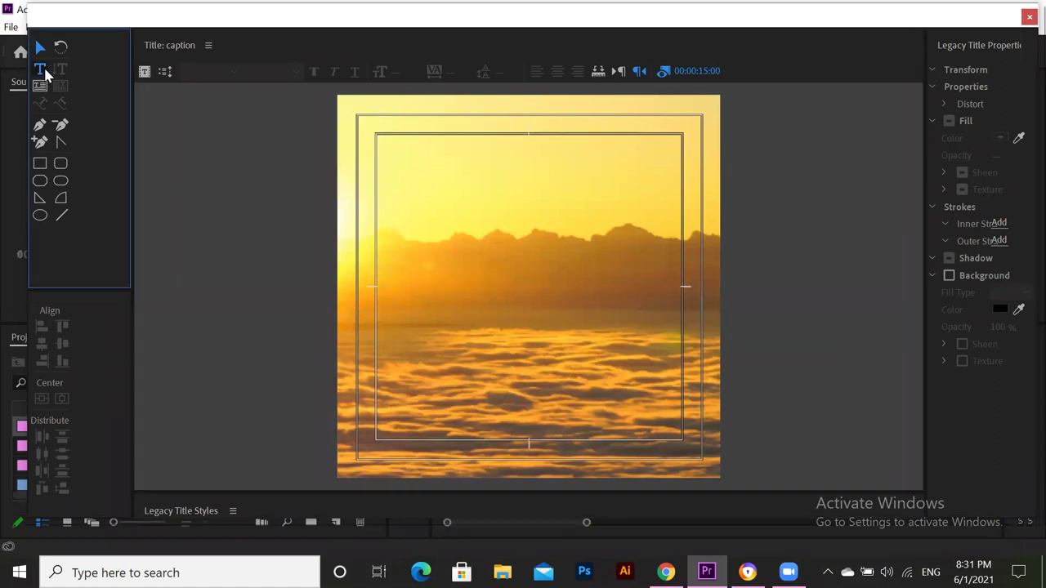
{"action": "left_click", "coordinate": [550, 352]}
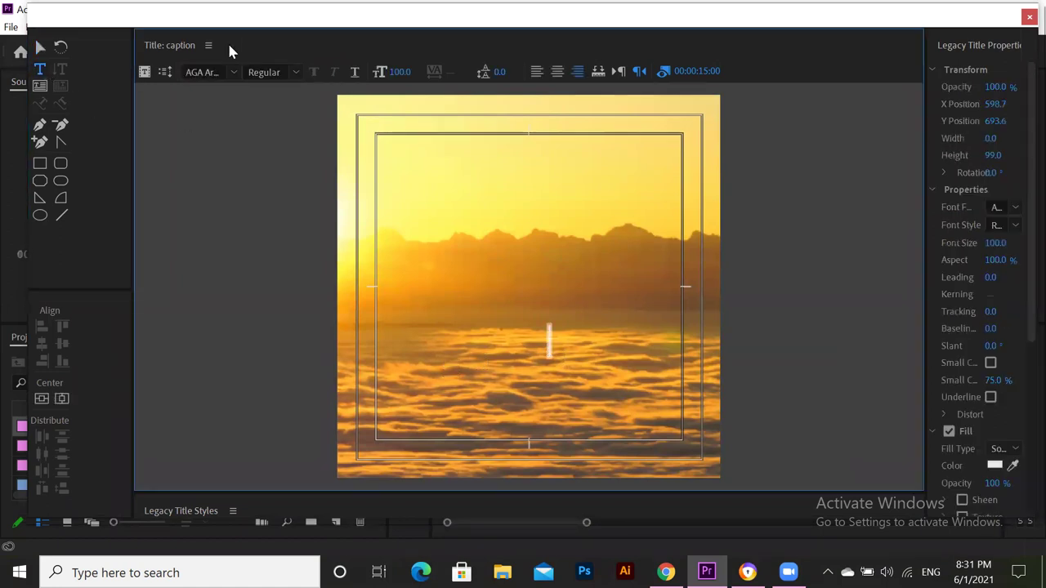
{"action": "left_click", "coordinate": [235, 71]}
{"action": "left_click", "coordinate": [225, 170]}
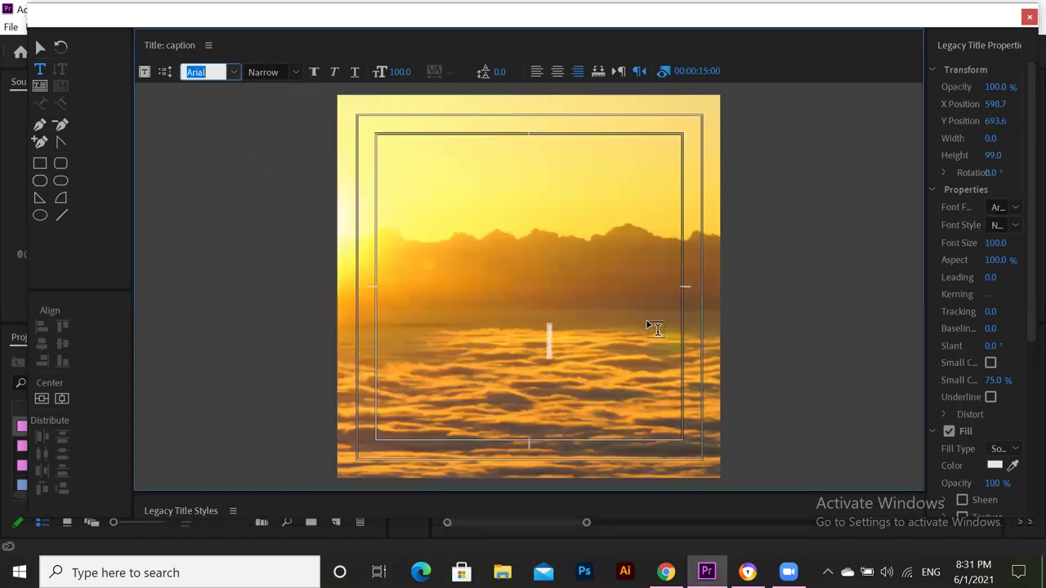
{"action": "left_click", "coordinate": [547, 341]}
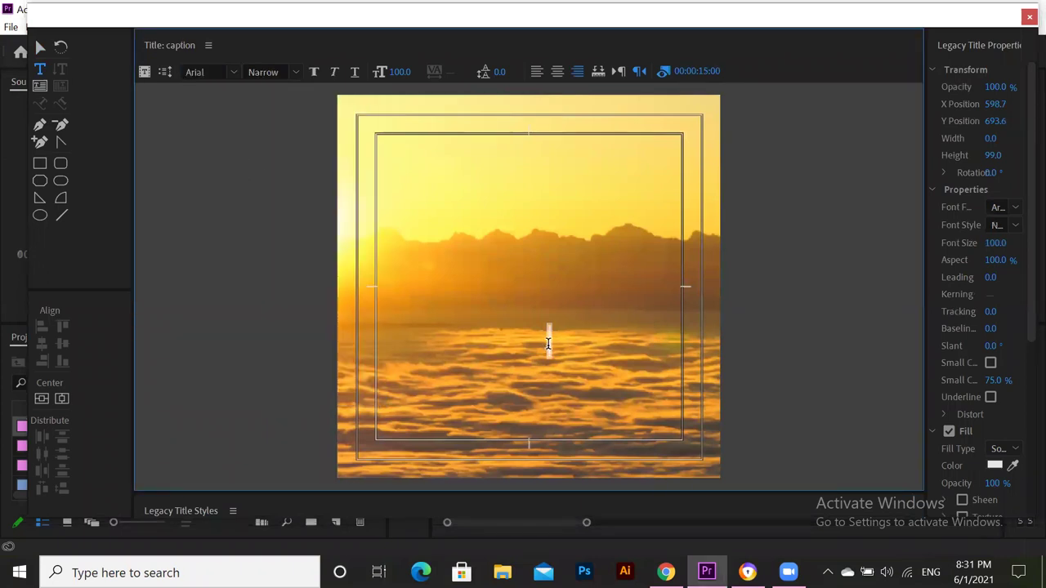
{"action": "type", "text": "This is"}
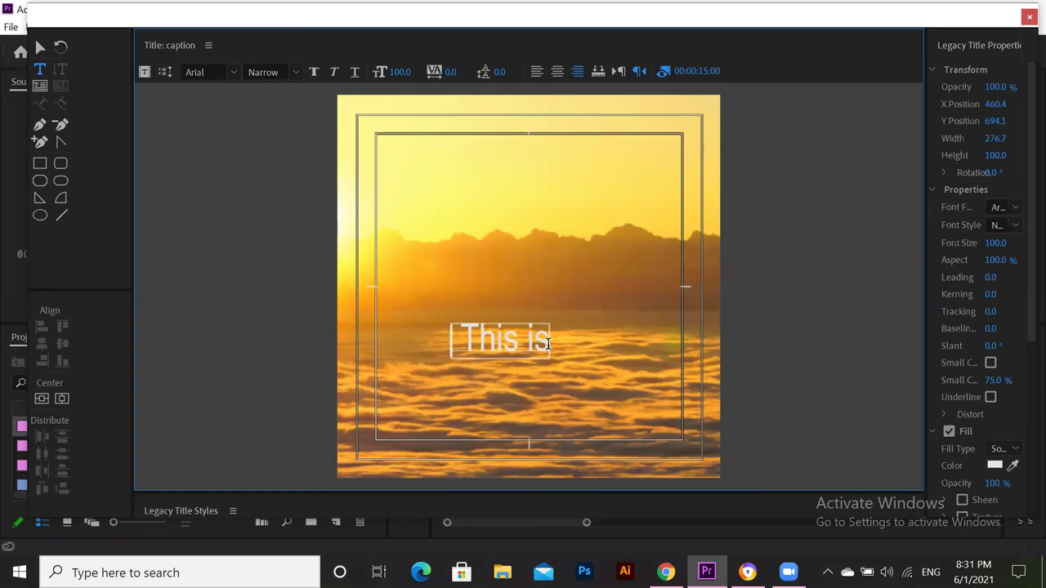
{"action": "type", "text": " m"}
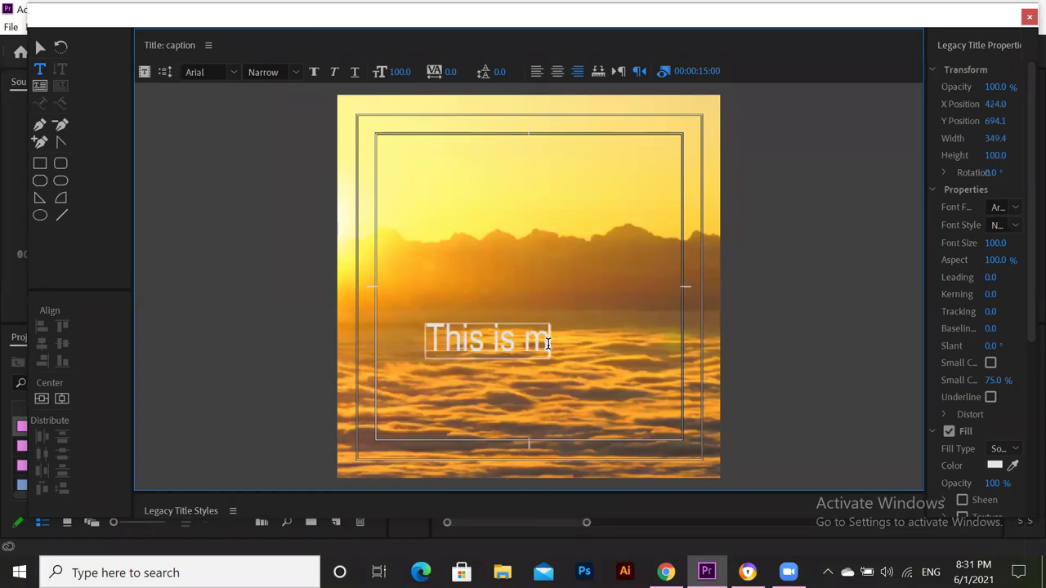
{"action": "type", "text": "y"}
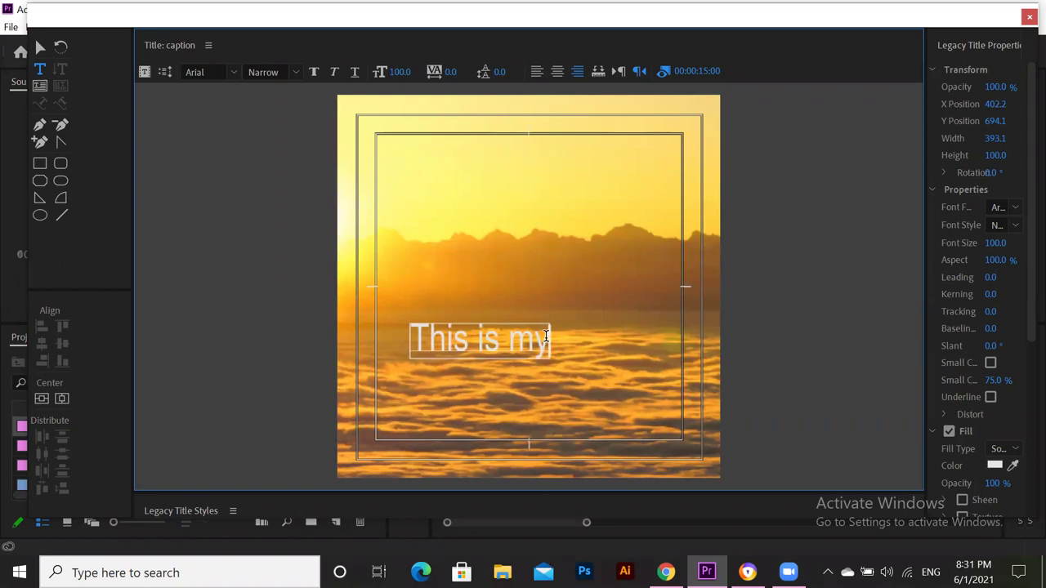
{"action": "key", "text": "BackSpace"}
{"action": "key", "text": "BackSpace"}
{"action": "key", "text": "BackSpace"}
{"action": "key", "text": "BackSpace"}
{"action": "key", "text": "BackSpace"}
{"action": "key", "text": "BackSpace"}
{"action": "key", "text": "BackSpace"}
{"action": "key", "text": "BackSpace"}
{"action": "key", "text": "BackSpace"}
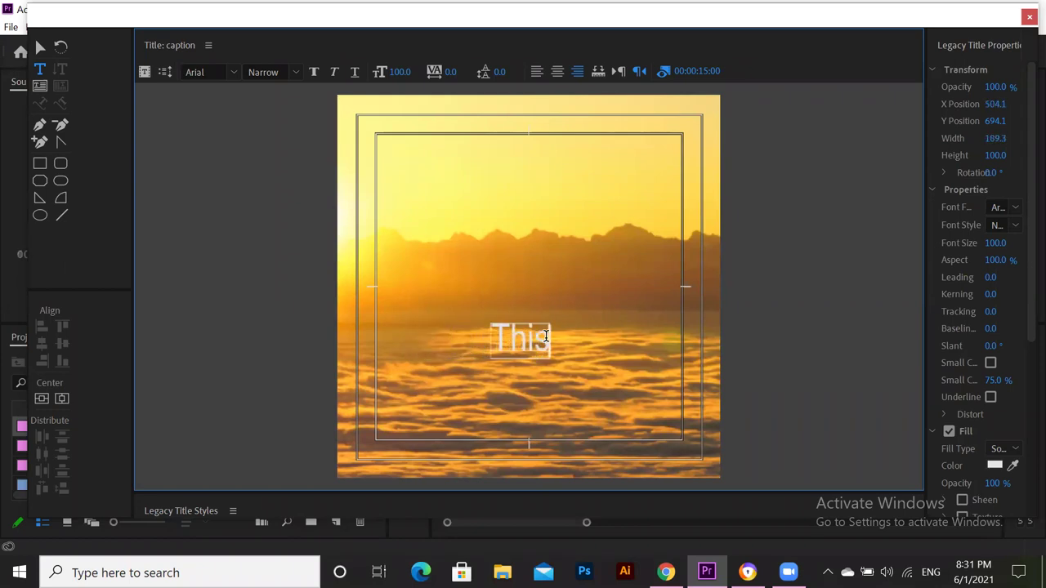
{"action": "key", "text": "BackSpace"}
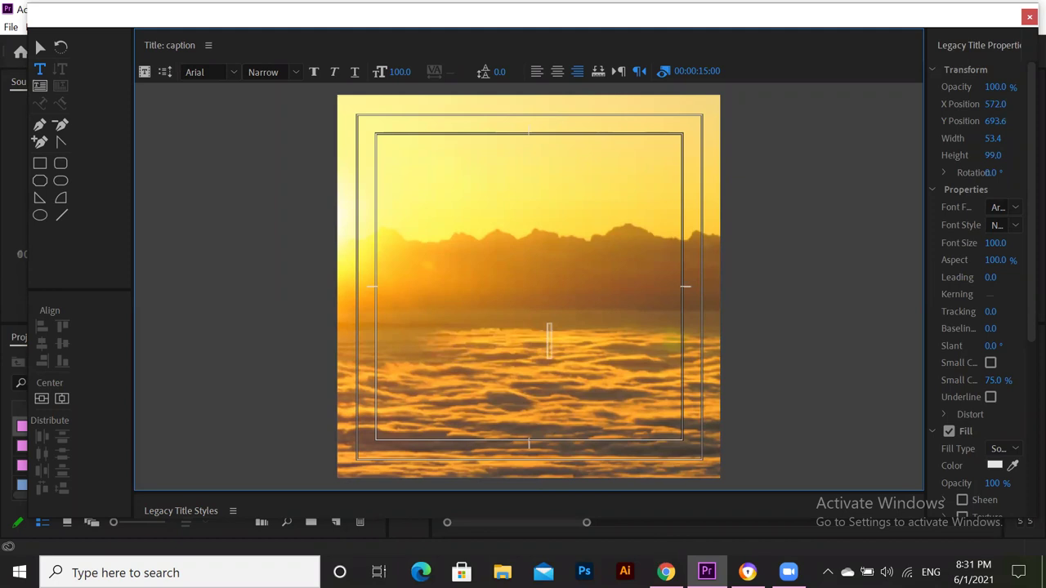
Switch to Chrome and search Google for nature quotes in a new tab
{"action": "mouse_move", "coordinate": [666, 572]}
{"action": "left_click", "coordinate": [666, 523]}
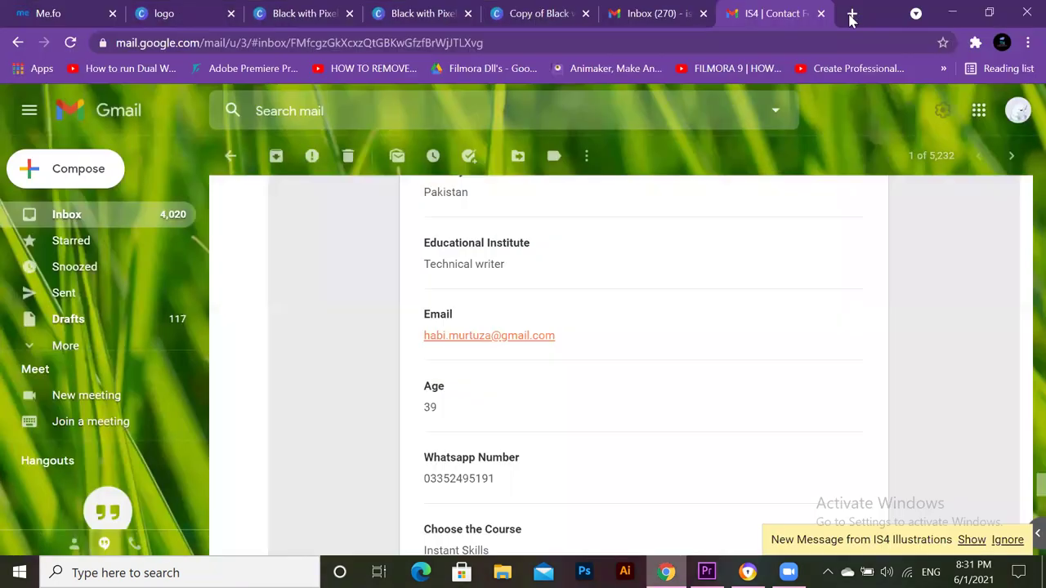
{"action": "left_click", "coordinate": [851, 14]}
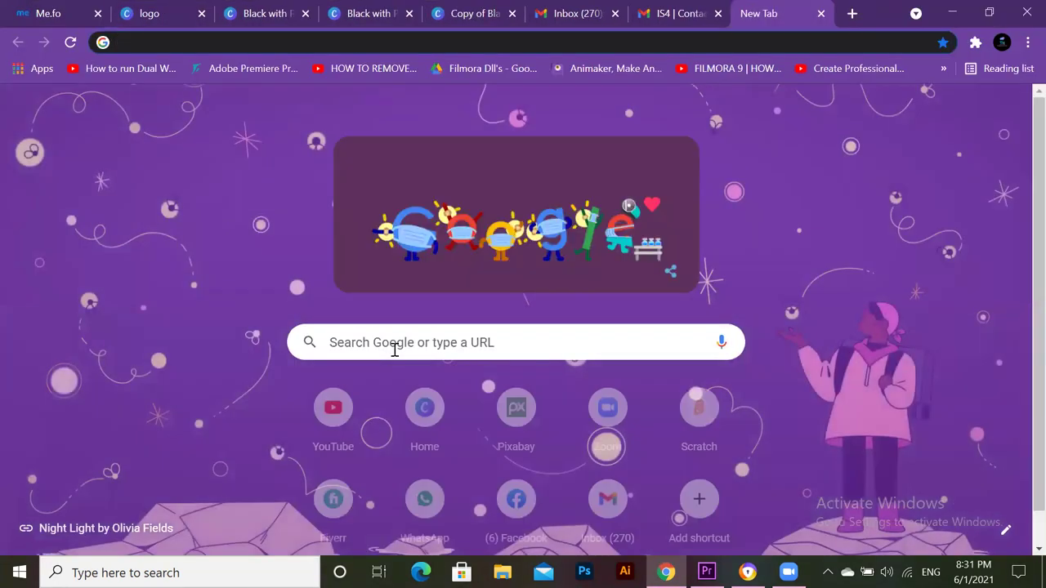
{"action": "type", "text": "natu"}
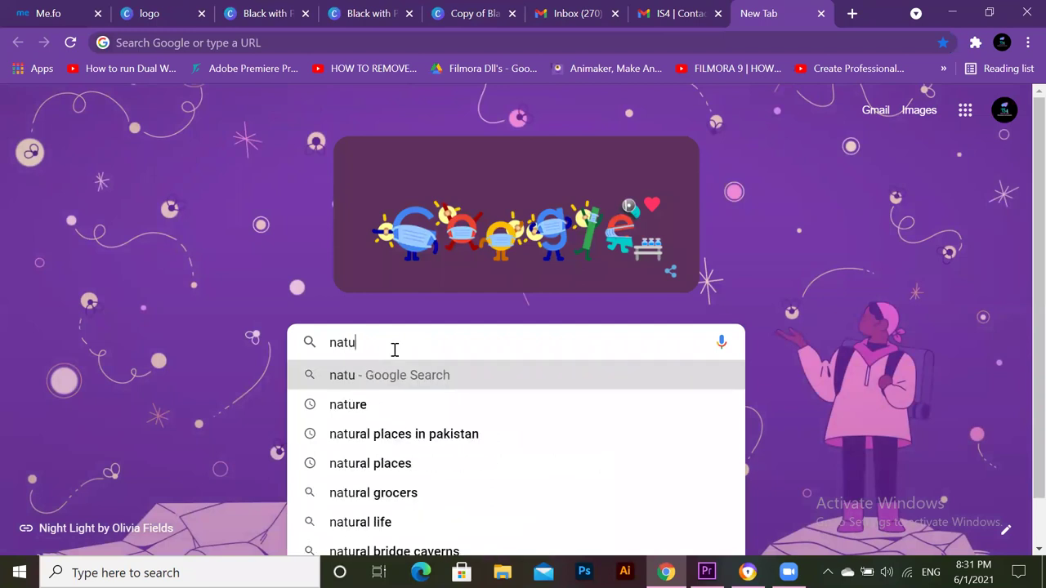
{"action": "type", "text": "re "}
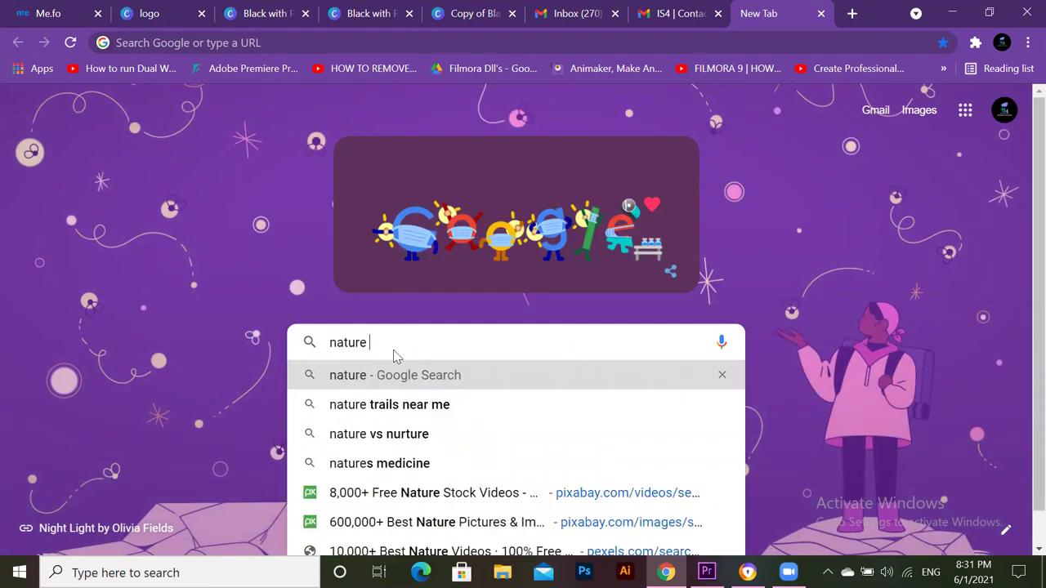
{"action": "type", "text": "quotes"}
{"action": "key", "text": "Return"}
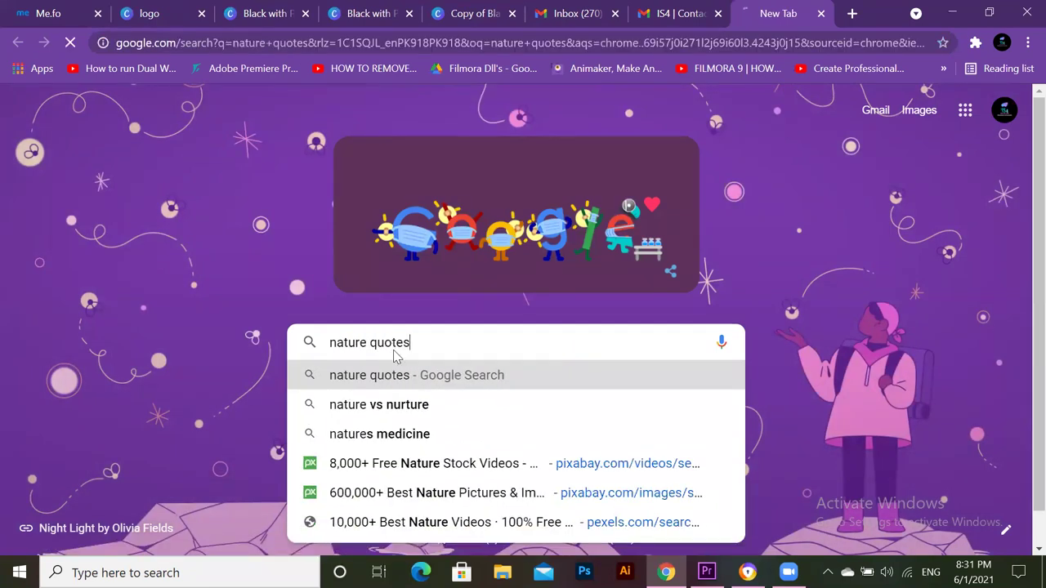
Copy the quote "Look deep into nature, and then you will understand everything better." from the results and paste it into Premiere Pro's caption title
{"action": "scroll", "coordinate": [397, 356], "scroll_direction": "down", "scroll_amount": 2}
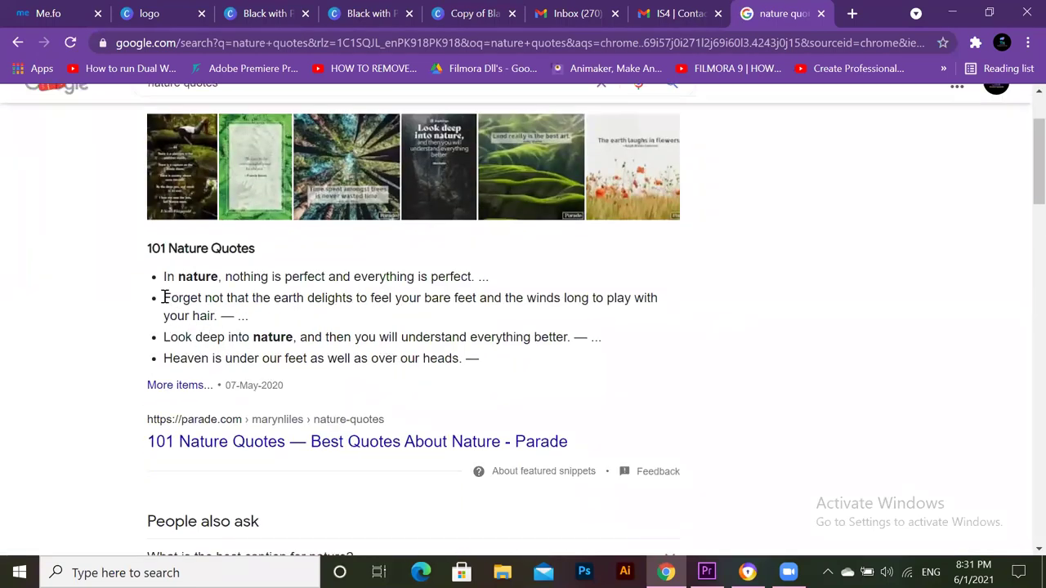
{"action": "left_click_drag", "start_coordinate": [164, 338], "coordinate": [575, 340]}
{"action": "right_click", "coordinate": [531, 344]}
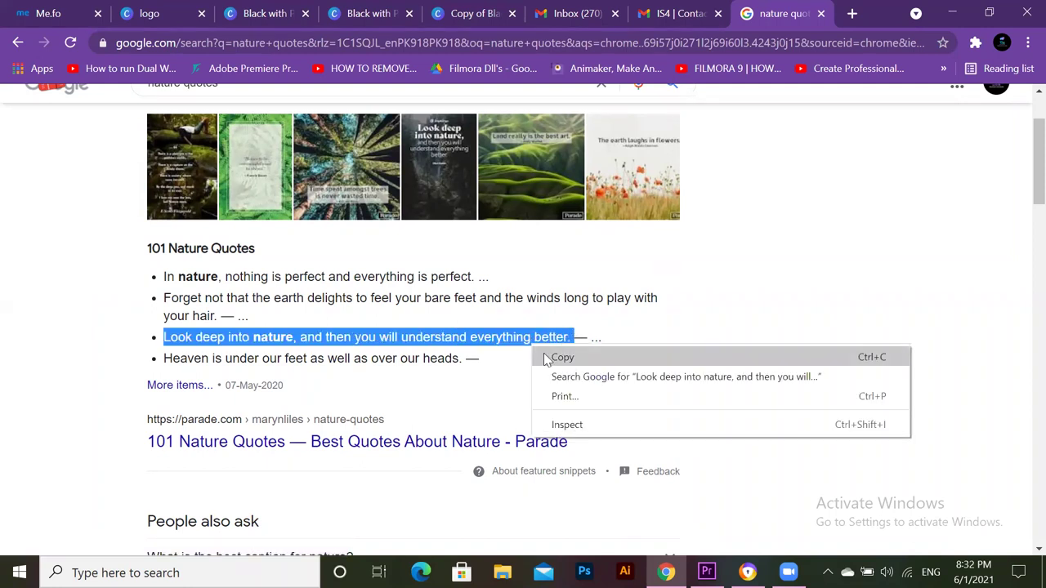
{"action": "left_click", "coordinate": [558, 357]}
{"action": "key", "text": "alt+Tab"}
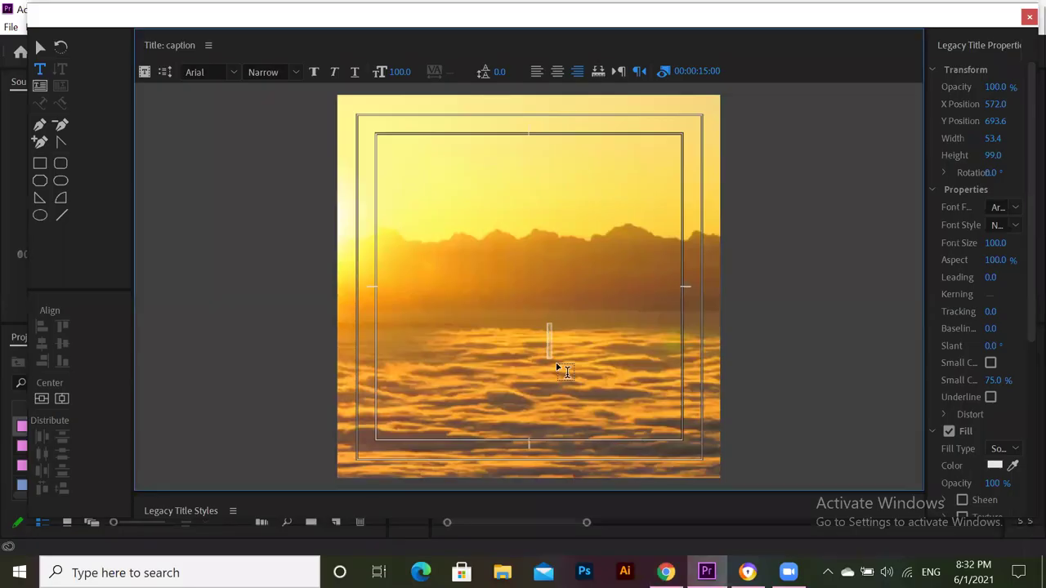
{"action": "key", "text": "ctrl+v"}
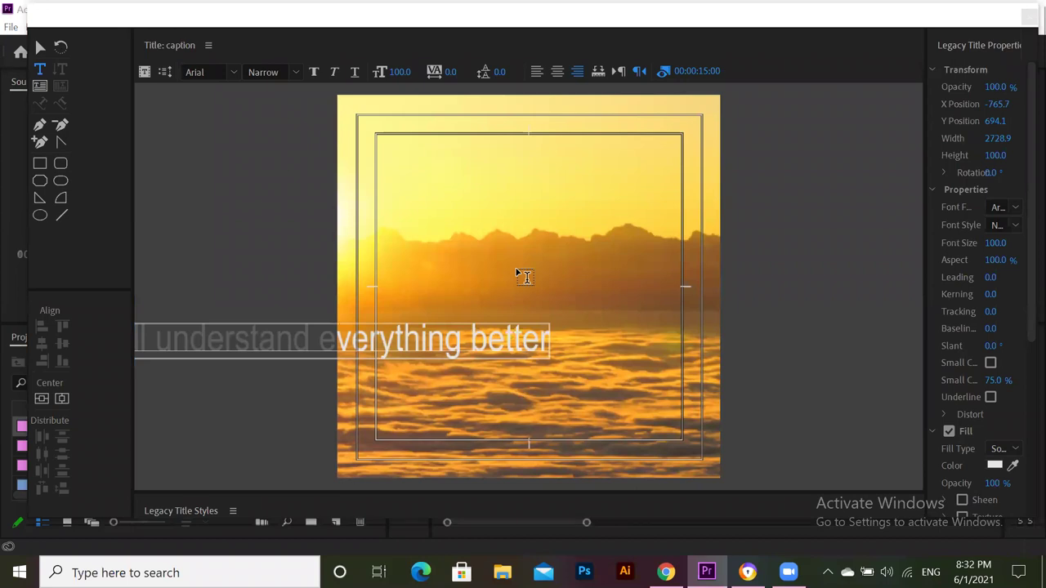
Move the quote down to the lower edge of the frame, then widen the title properties area and collapse Transform and Properties
{"action": "left_click", "coordinate": [40, 47]}
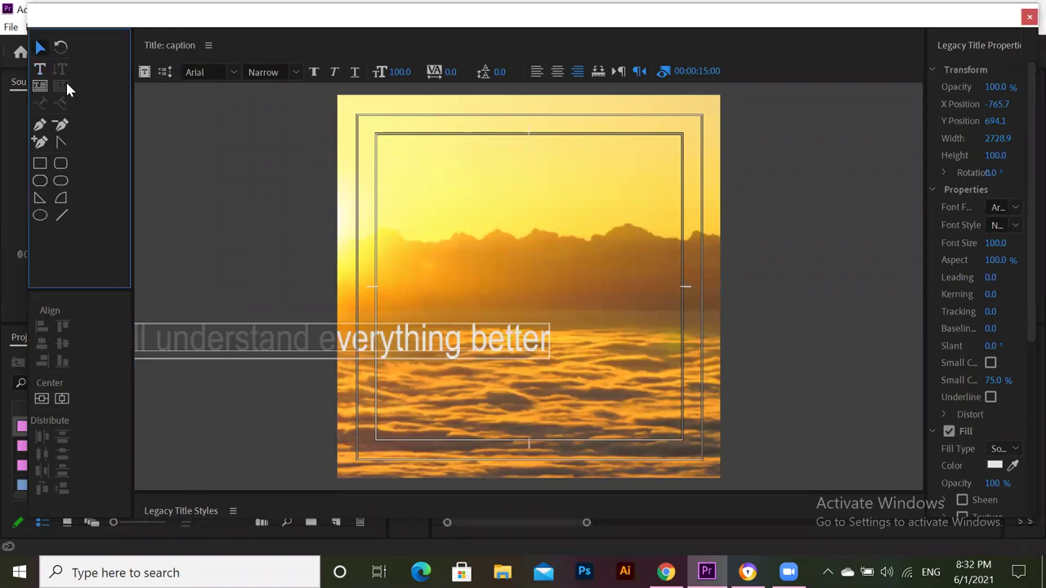
{"action": "left_click_drag", "start_coordinate": [395, 343], "coordinate": [656, 433]}
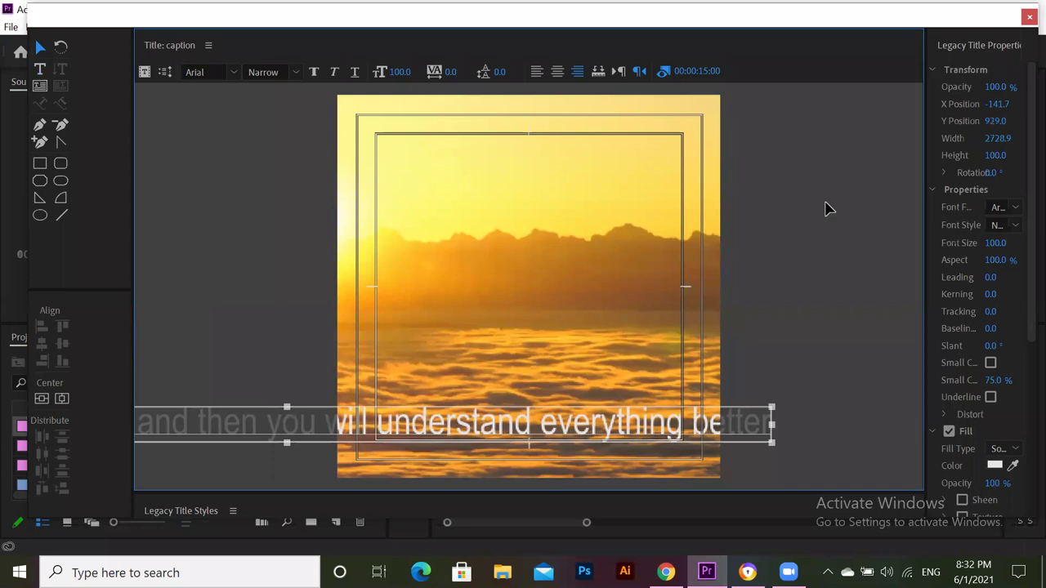
{"action": "left_click_drag", "start_coordinate": [874, 315], "coordinate": [858, 314]}
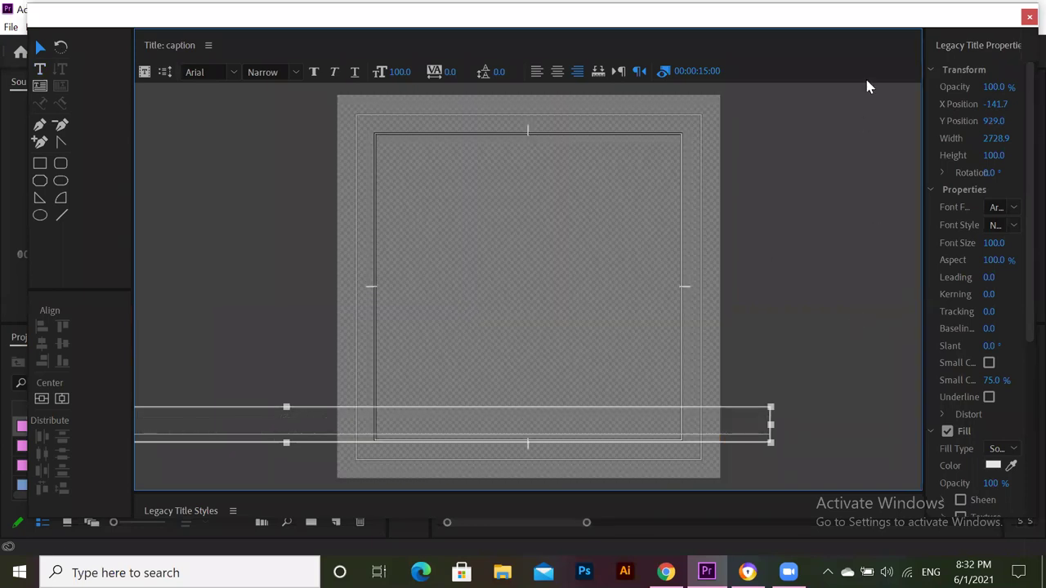
{"action": "left_click", "coordinate": [863, 69]}
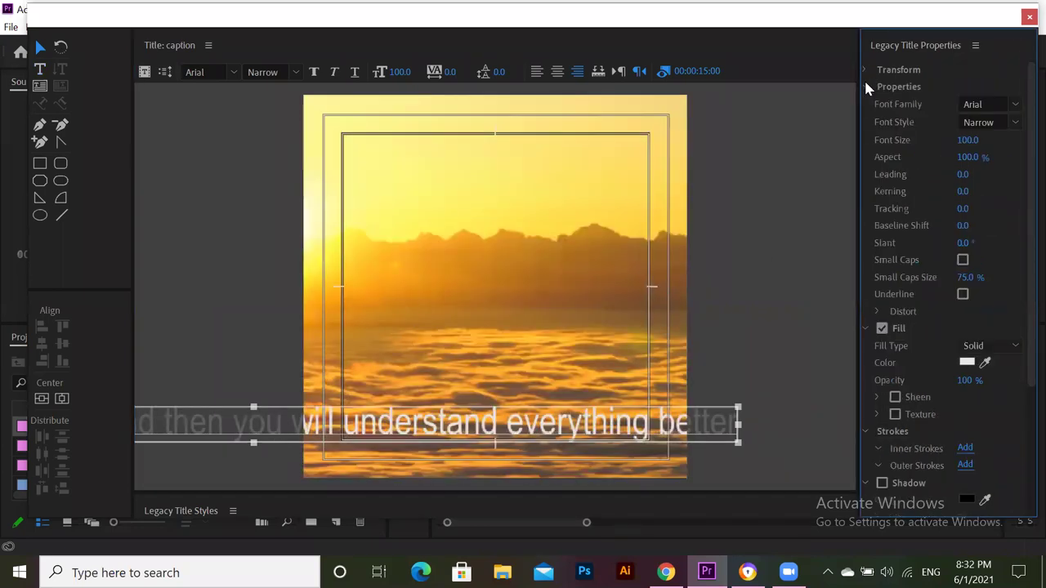
{"action": "left_click", "coordinate": [865, 84]}
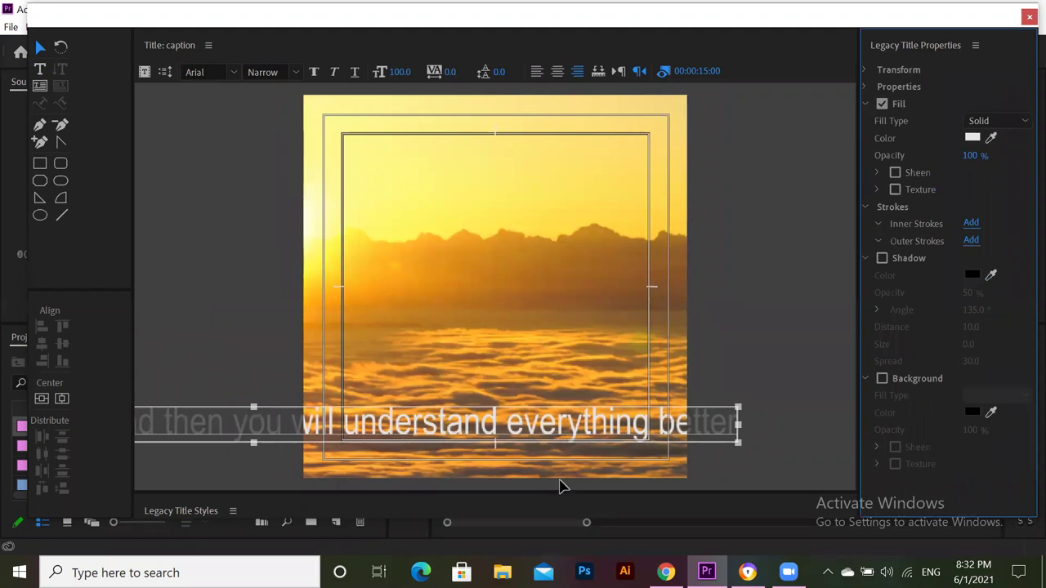
Try several legacy title styles on the quote, ending with the last style, white Times lettering with a red glow
{"action": "left_click_drag", "start_coordinate": [574, 493], "coordinate": [577, 394]}
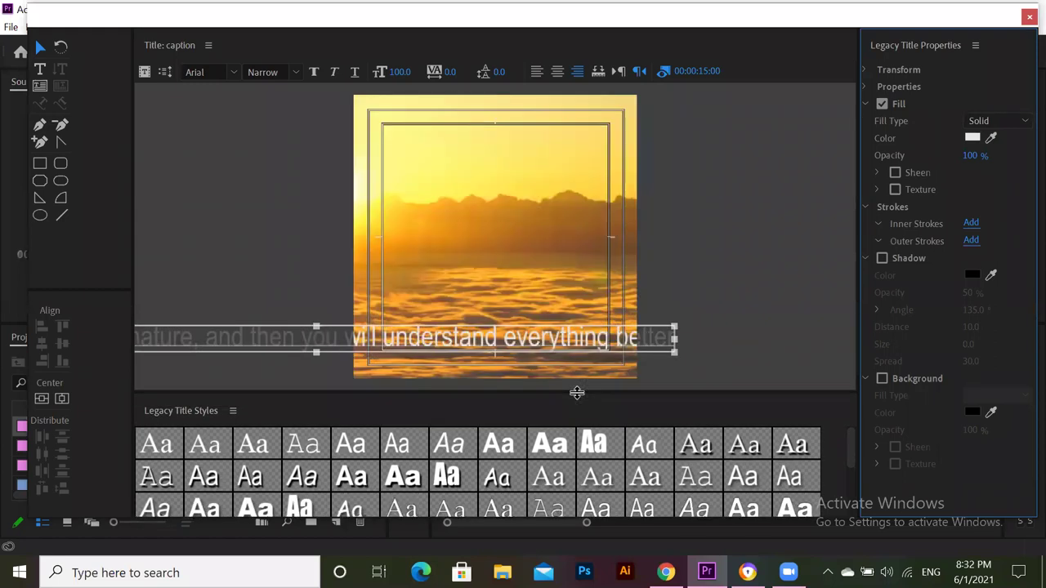
{"action": "left_click_drag", "start_coordinate": [581, 389], "coordinate": [583, 330]}
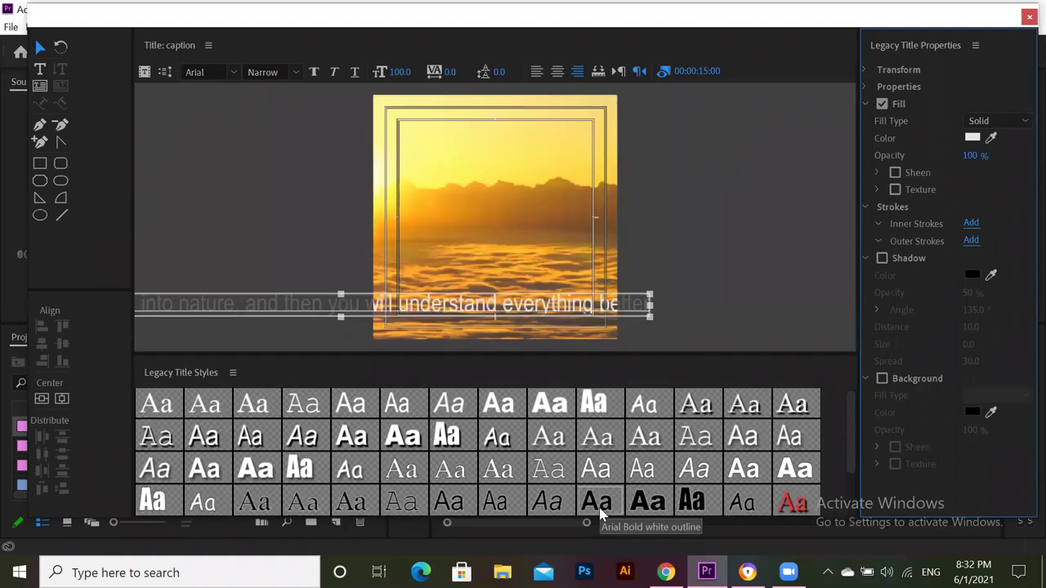
{"action": "left_click", "coordinate": [597, 502]}
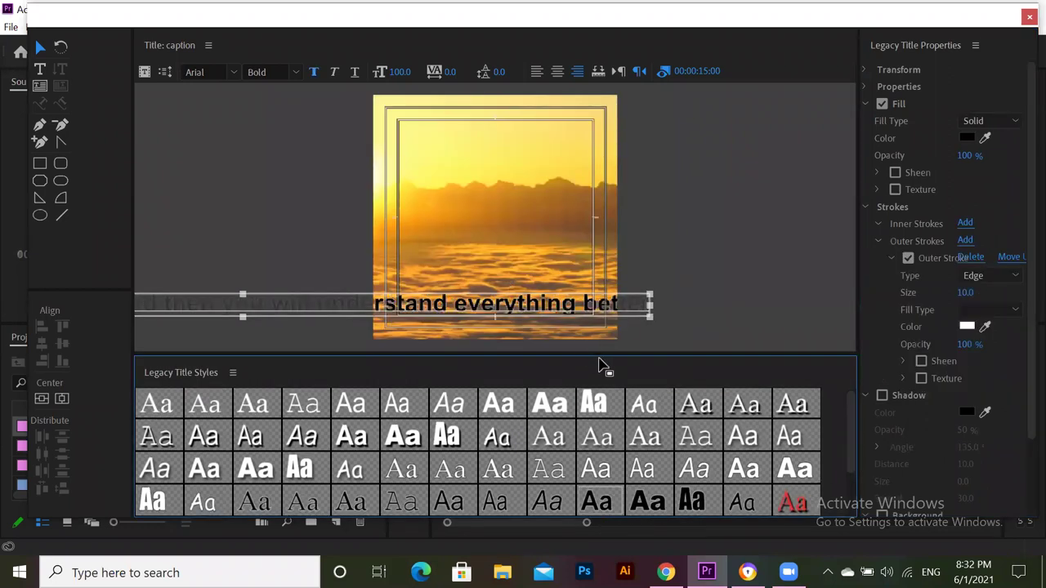
{"action": "scroll", "coordinate": [542, 486], "scroll_direction": "down", "scroll_amount": 2}
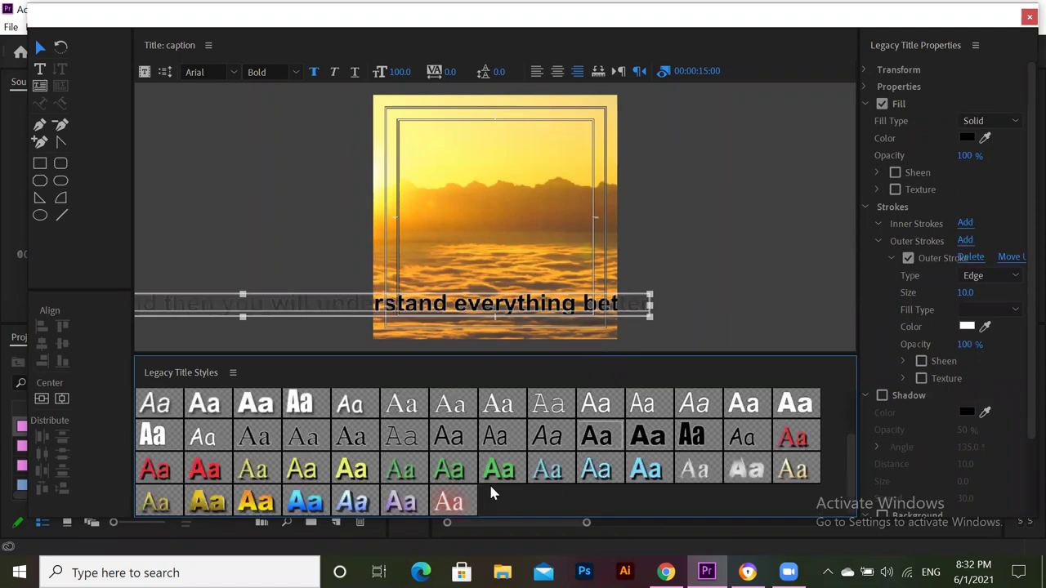
{"action": "left_click", "coordinate": [303, 468]}
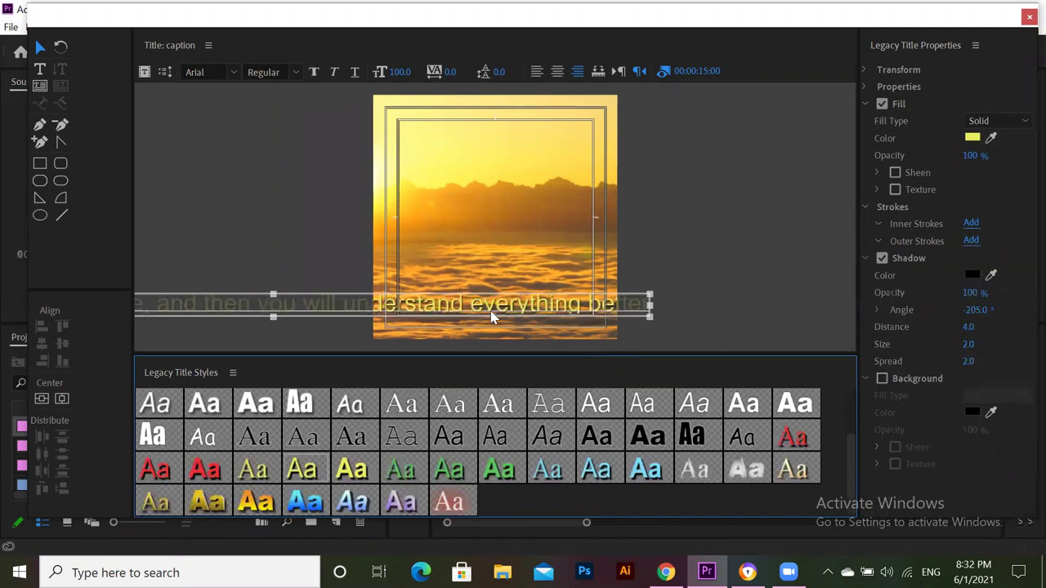
{"action": "left_click", "coordinate": [449, 501]}
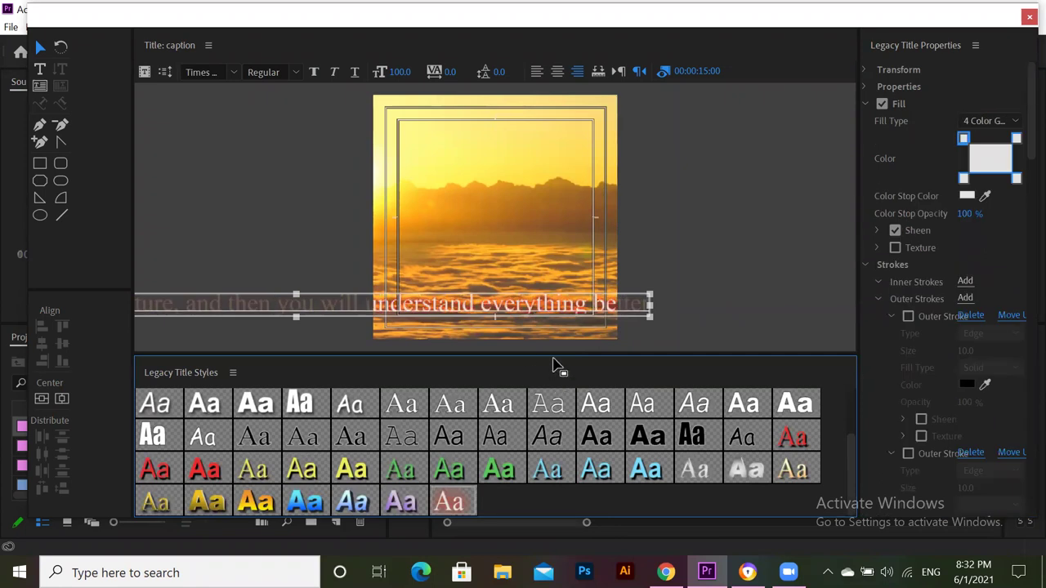
{"action": "left_click_drag", "start_coordinate": [561, 354], "coordinate": [570, 513]}
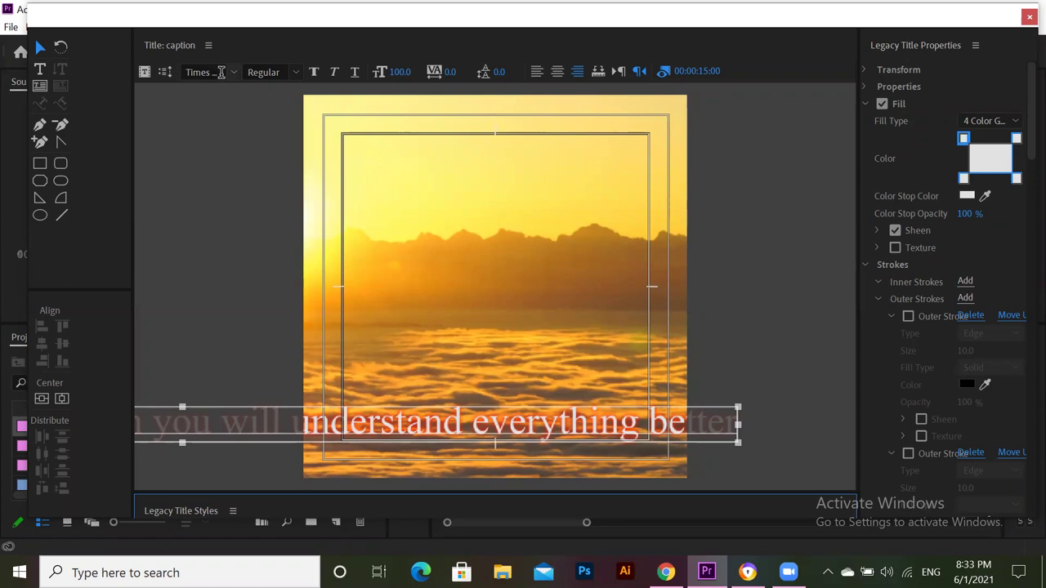
Make the caption title crawl left, with both Start Off Screen and End Off Screen enabled
{"action": "left_click", "coordinate": [166, 76]}
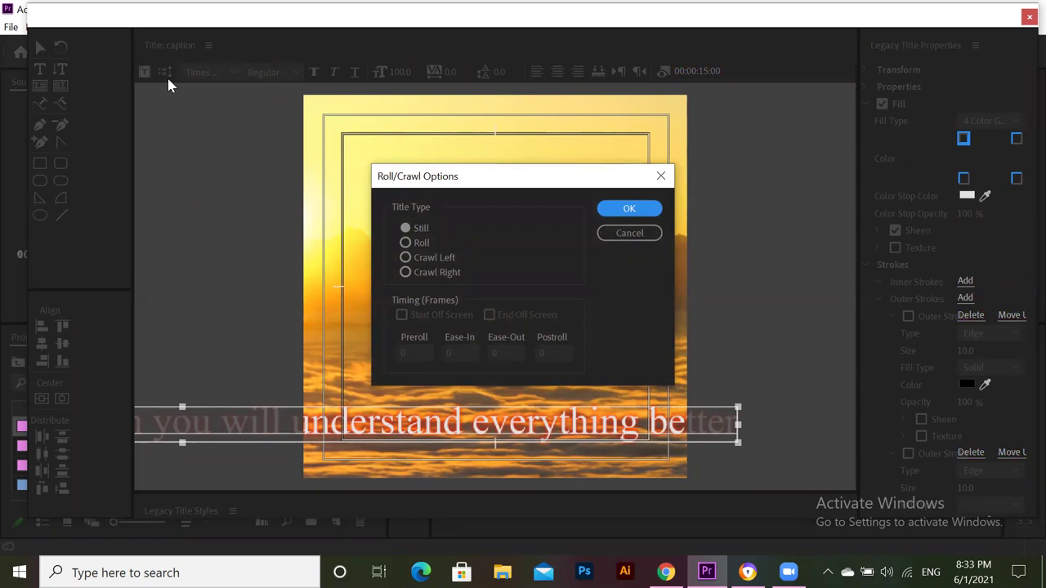
{"action": "left_click", "coordinate": [445, 259]}
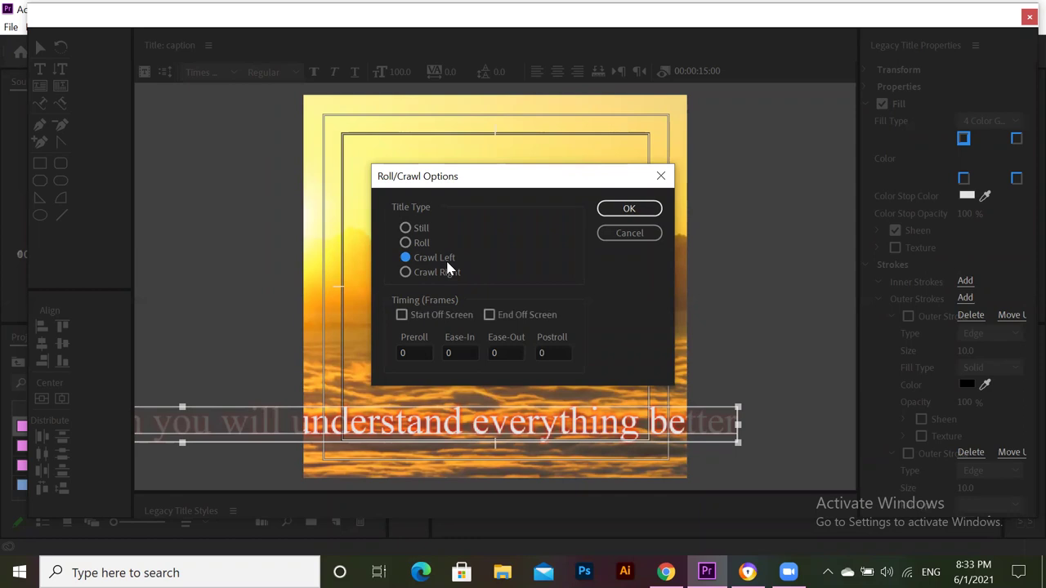
{"action": "left_click", "coordinate": [402, 316]}
{"action": "left_click", "coordinate": [488, 316]}
{"action": "left_click", "coordinate": [610, 208]}
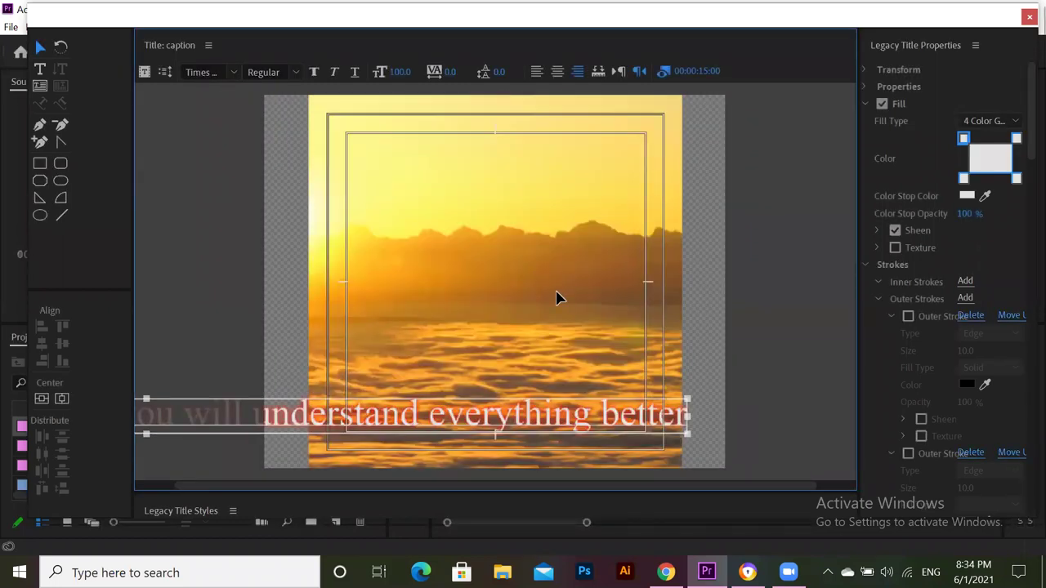
Close the title editor and place the caption title on V2 directly after the Subtitle clip
{"action": "left_click", "coordinate": [1022, 24]}
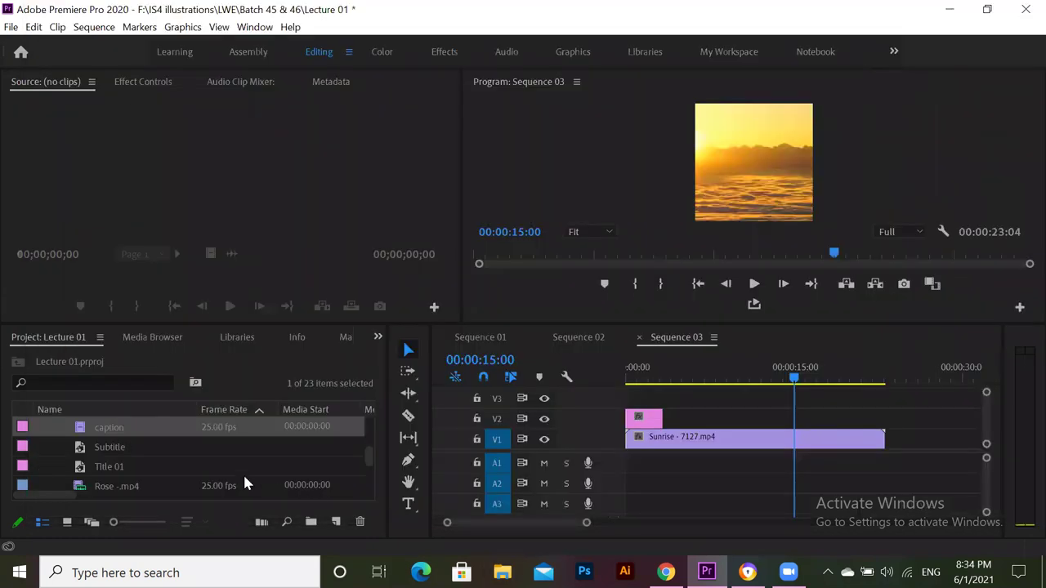
{"action": "left_click_drag", "start_coordinate": [161, 435], "coordinate": [776, 420]}
Play the sequence from 00:00:02:17 in an enlarged program preview to check the crawling caption, stopping at 00:00:14:00
{"action": "left_click_drag", "start_coordinate": [797, 376], "coordinate": [654, 390]}
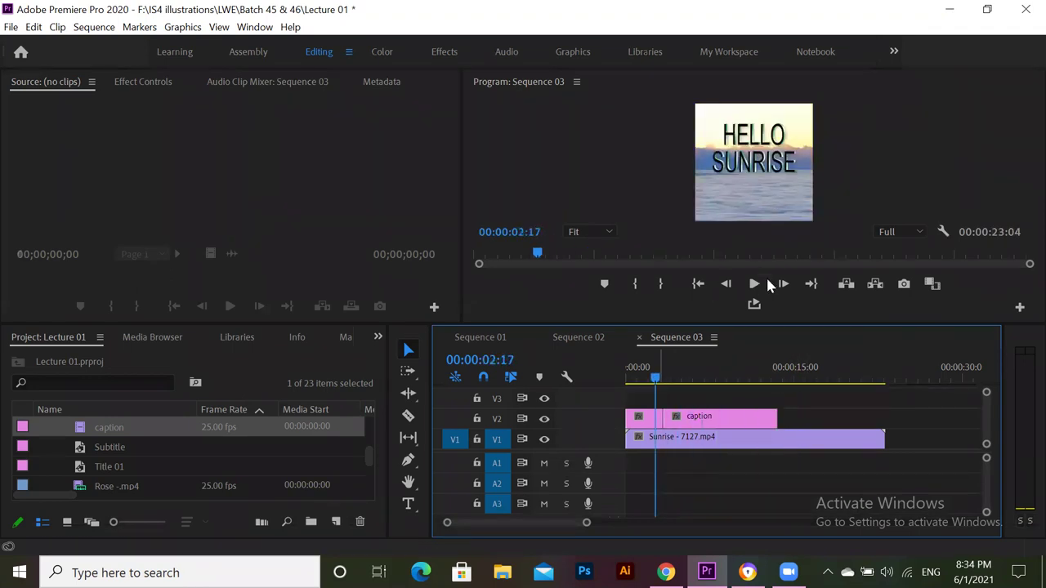
{"action": "left_click", "coordinate": [753, 283]}
{"action": "left_click_drag", "start_coordinate": [791, 323], "coordinate": [805, 528]}
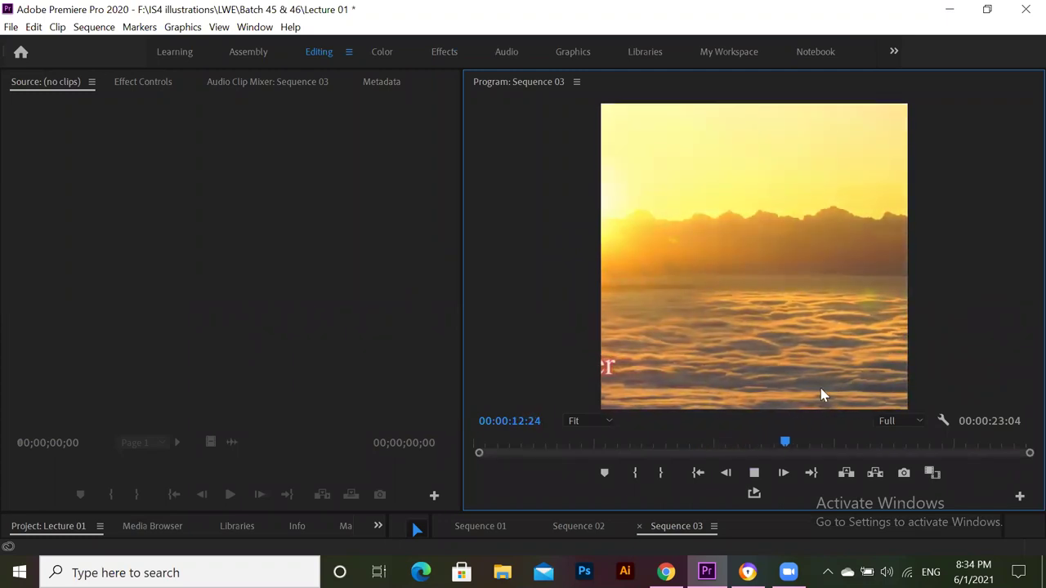
{"action": "left_click", "coordinate": [753, 476]}
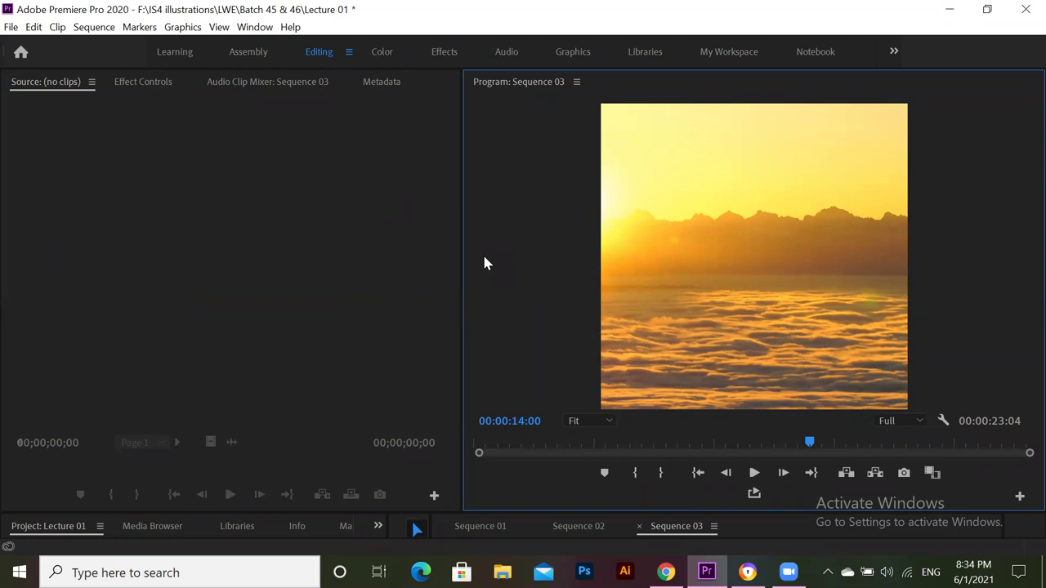
Create a new 1080 by 1080 legacy title at 25 fps named end credit
{"action": "left_click", "coordinate": [12, 27]}
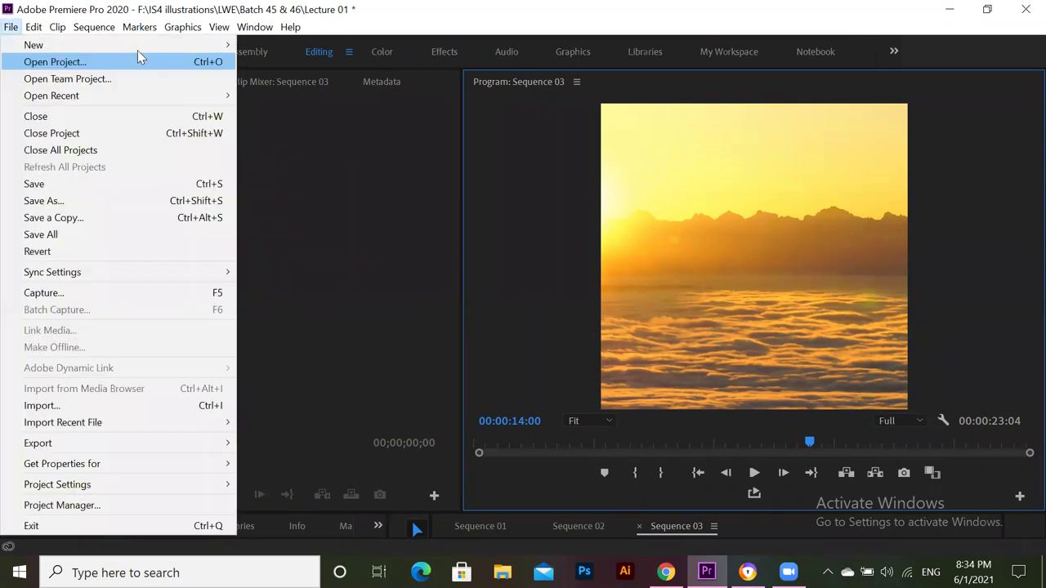
{"action": "mouse_move", "coordinate": [170, 45]}
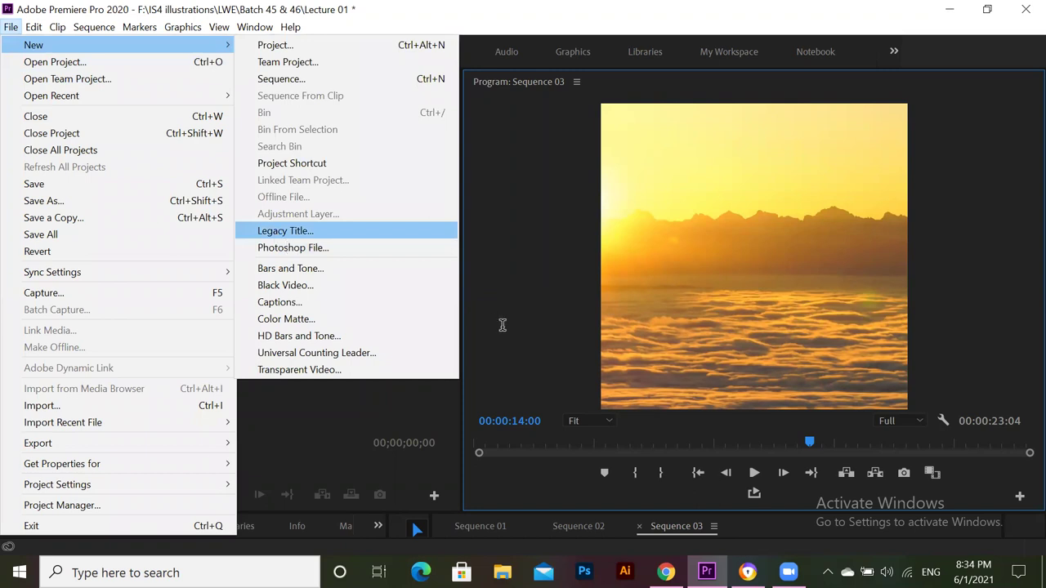
{"action": "key", "text": "Return"}
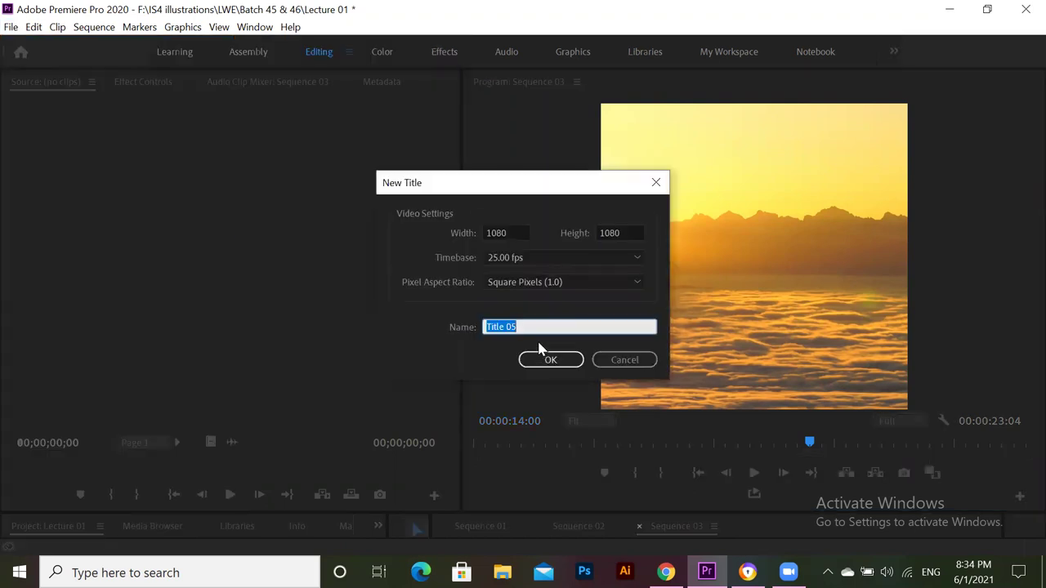
{"action": "key", "text": "BackSpace"}
{"action": "type", "text": "end credit"}
{"action": "left_click", "coordinate": [551, 360]}
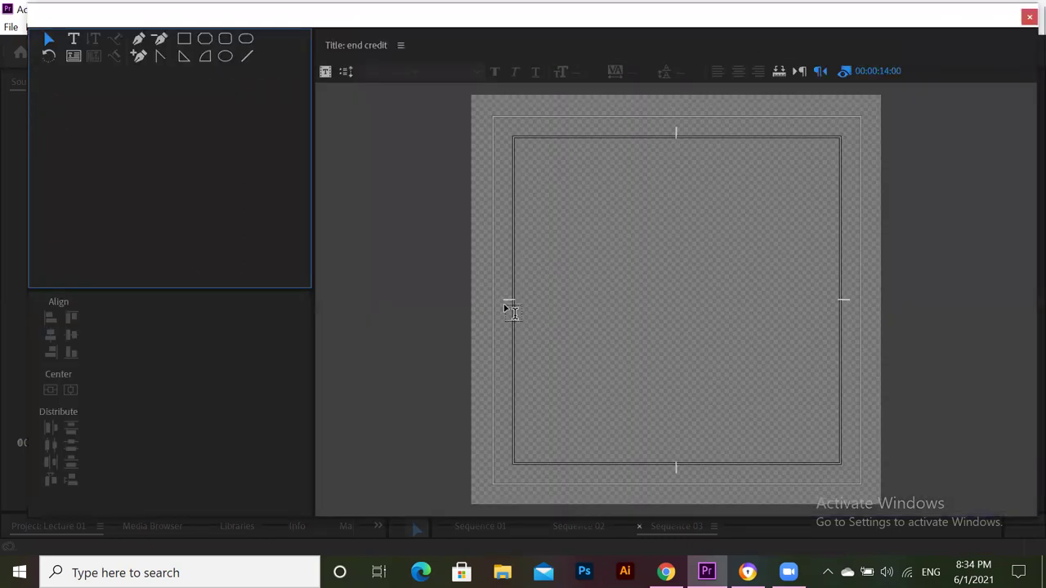
Start a text object near the middle of the end credit title, using the Arial Narrow font
{"action": "left_click", "coordinate": [510, 311]}
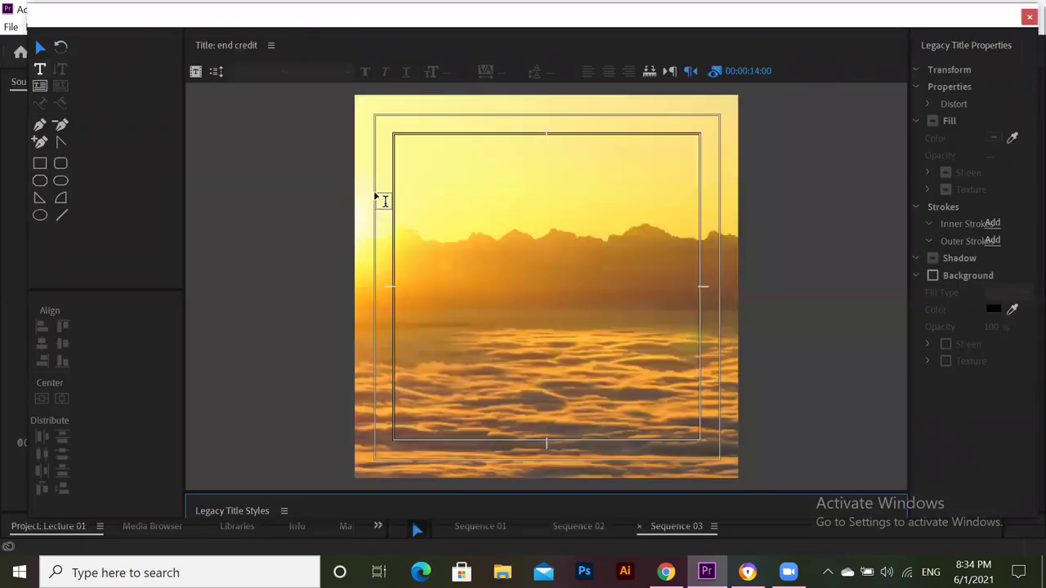
{"action": "left_click", "coordinate": [285, 73]}
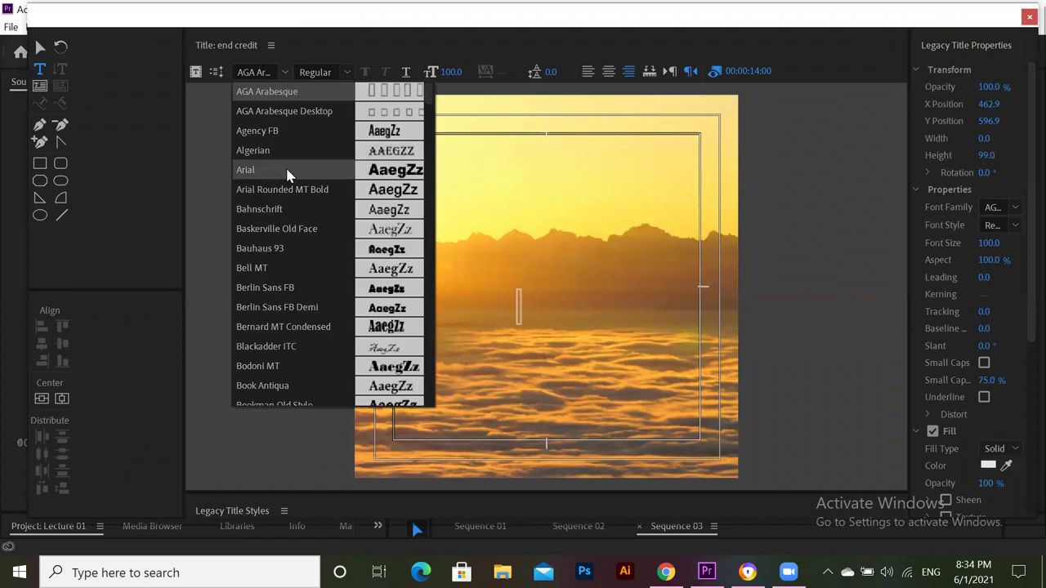
{"action": "left_click", "coordinate": [288, 171]}
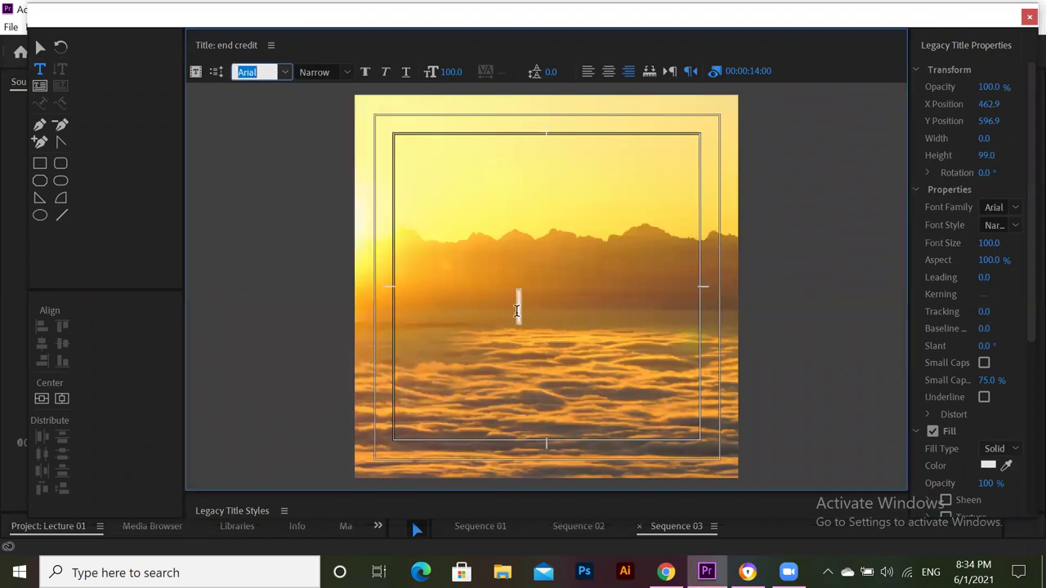
Switch to Chrome and search Google for end credits sample
{"action": "left_click", "coordinate": [520, 309]}
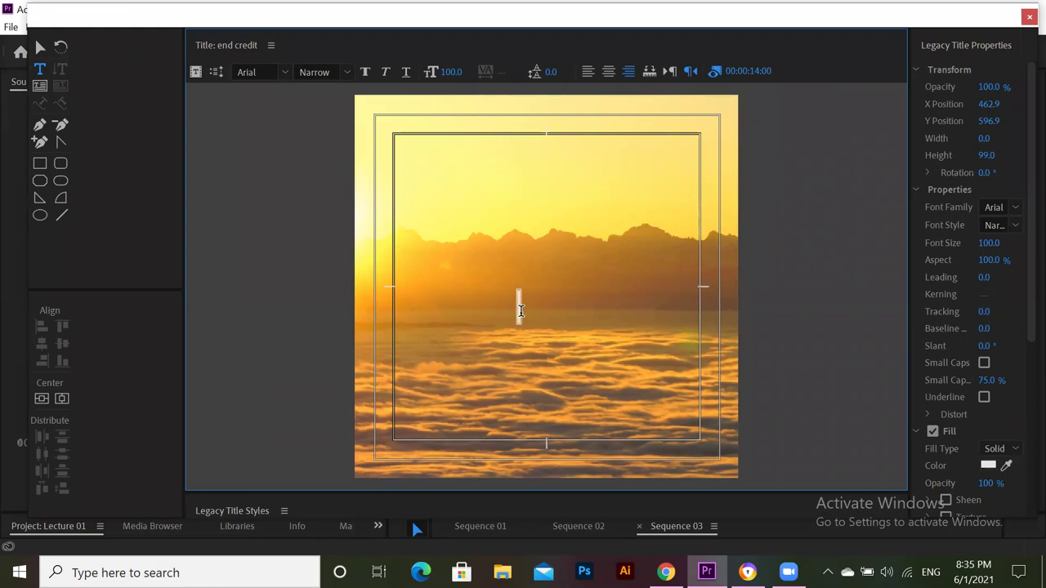
{"action": "key", "text": "ctrl+s"}
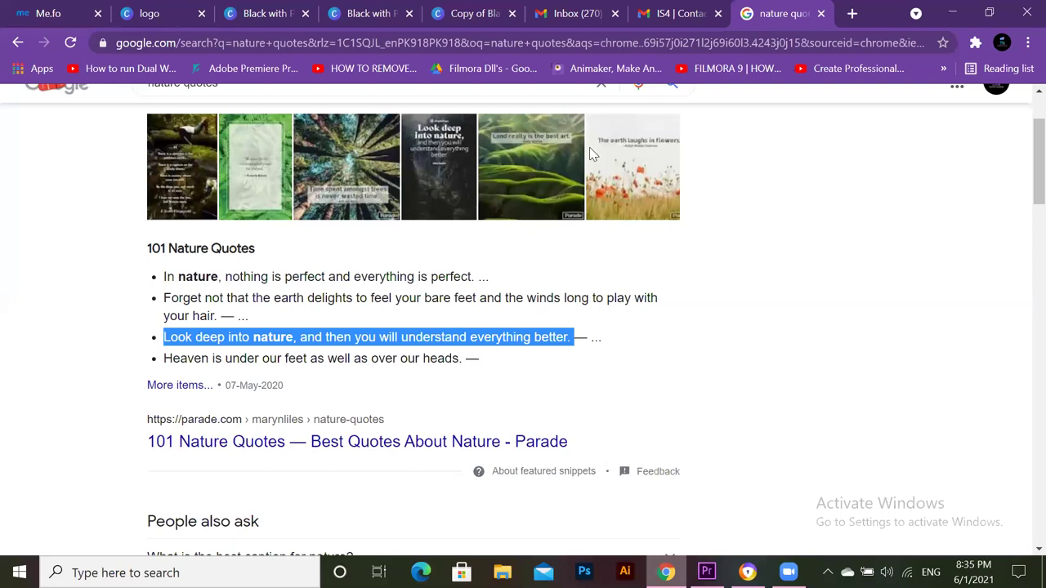
{"action": "scroll", "coordinate": [600, 134], "scroll_direction": "up", "scroll_amount": 2}
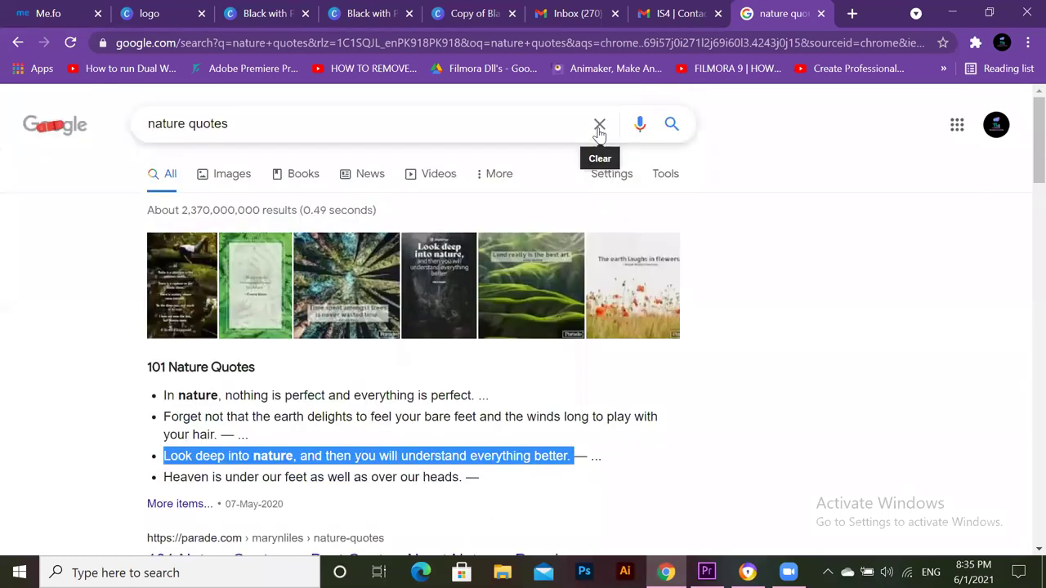
{"action": "left_click", "coordinate": [599, 128]}
{"action": "type", "text": "end credits sma"}
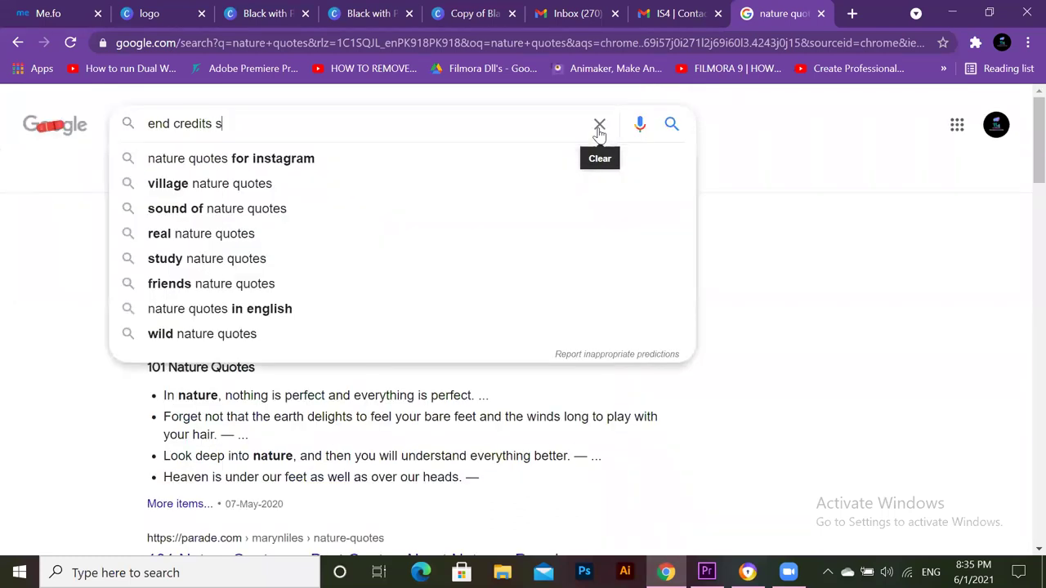
{"action": "key", "text": "BackSpace"}
{"action": "key", "text": "BackSpace"}
{"action": "type", "text": "ample"}
{"action": "key", "text": "Return"}
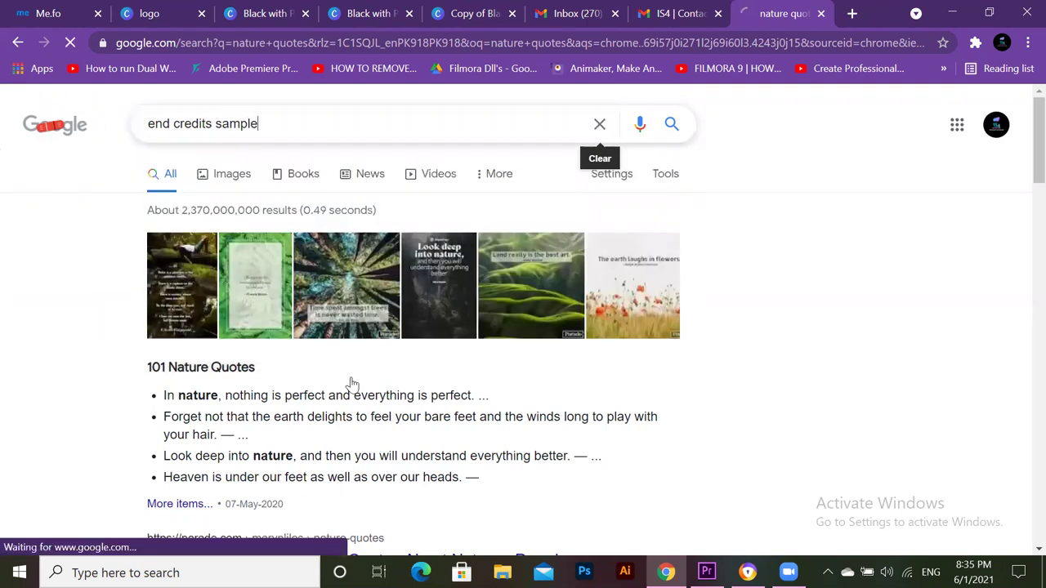
Open the END CREDITS - The Corporation PDF and copy the first page's credits from Directed by through the Original Music entry
{"action": "scroll", "coordinate": [364, 422], "scroll_direction": "down", "scroll_amount": 6}
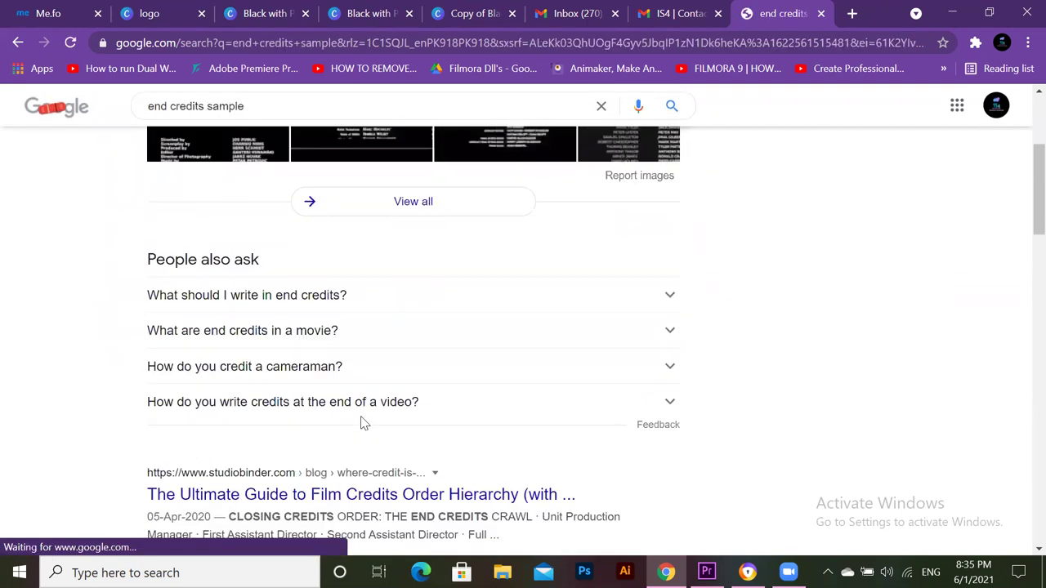
{"action": "scroll", "coordinate": [369, 302], "scroll_direction": "down", "scroll_amount": 2}
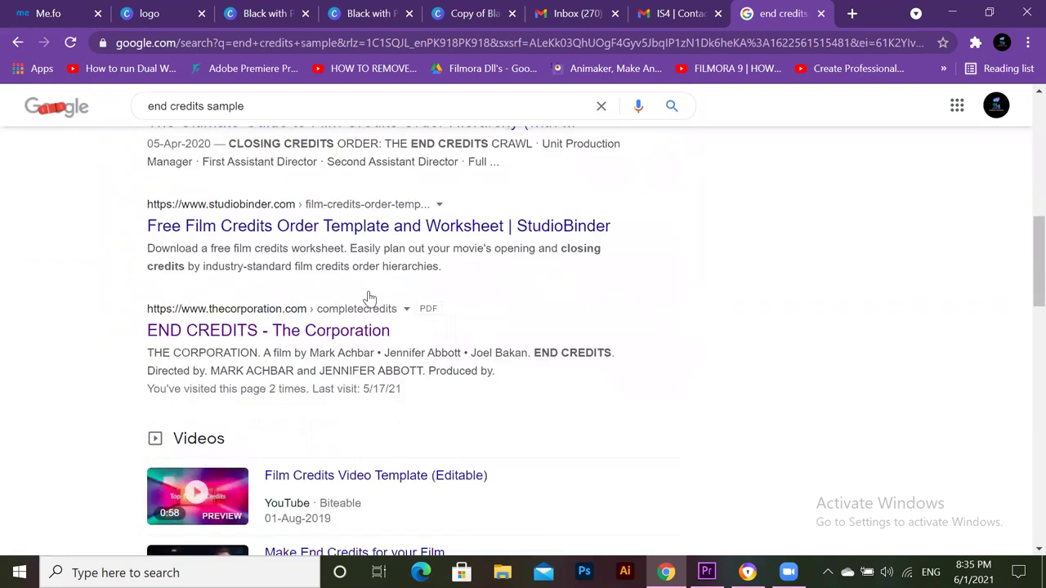
{"action": "scroll", "coordinate": [369, 297], "scroll_direction": "down", "scroll_amount": 1}
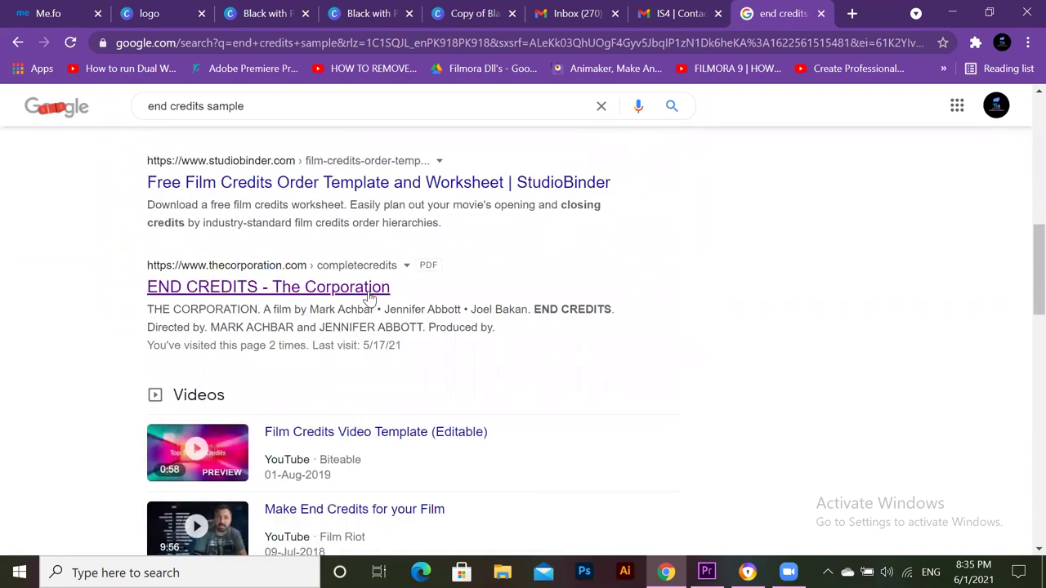
{"action": "left_click", "coordinate": [370, 297]}
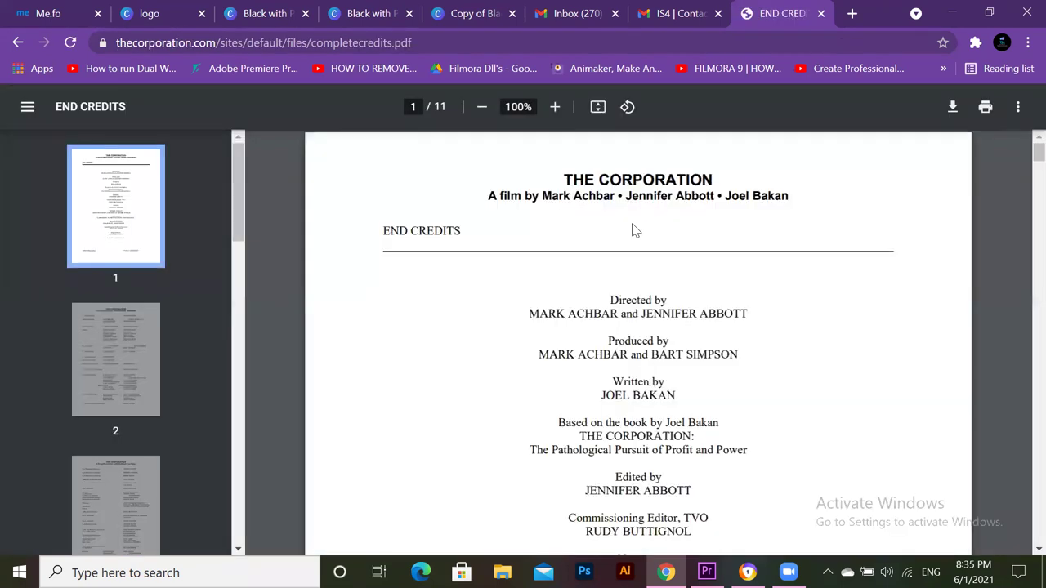
{"action": "left_click_drag", "start_coordinate": [678, 478], "coordinate": [616, 396]}
{"action": "scroll", "coordinate": [692, 515], "scroll_direction": "down", "scroll_amount": 3}
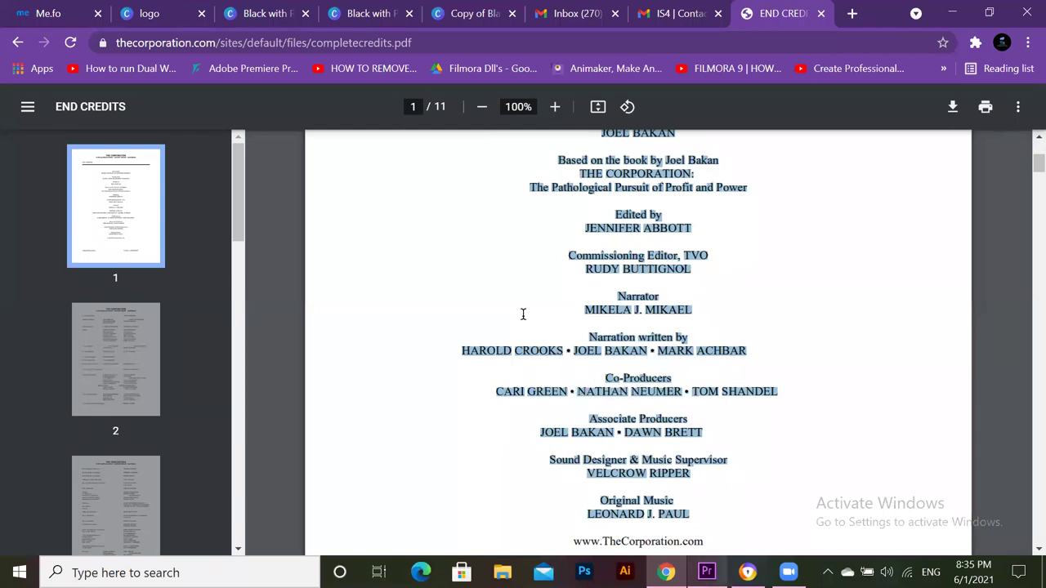
Paste the copied credits into the end credit title in Premiere Pro and resize the block to about 1195 by 2415, roughly centred across the frame
{"action": "key", "text": "alt+Tab"}
{"action": "left_click", "coordinate": [40, 48]}
{"action": "left_click_drag", "start_coordinate": [409, 357], "coordinate": [608, 263]}
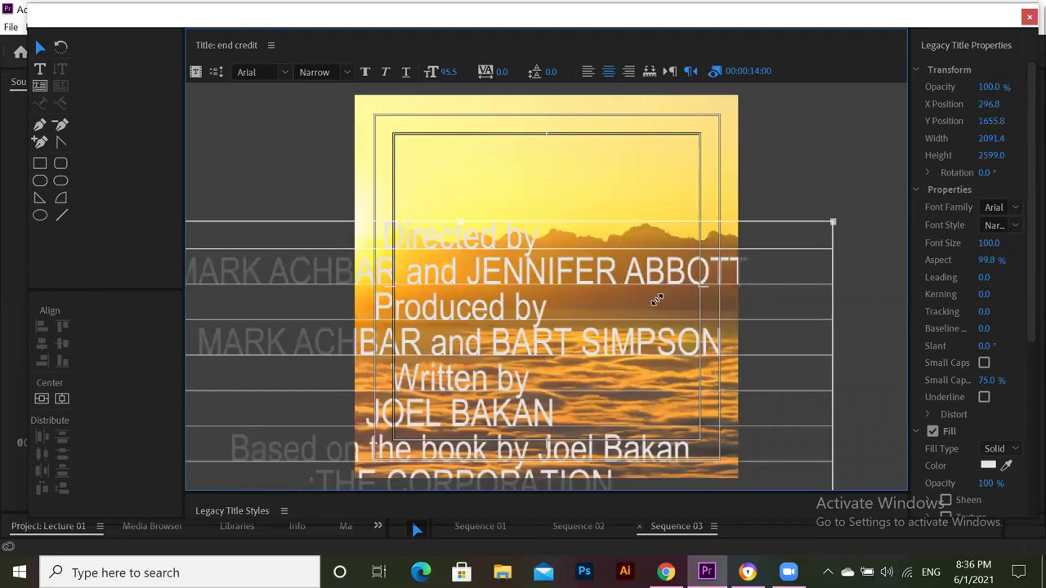
{"action": "left_click_drag", "start_coordinate": [832, 221], "coordinate": [694, 210]}
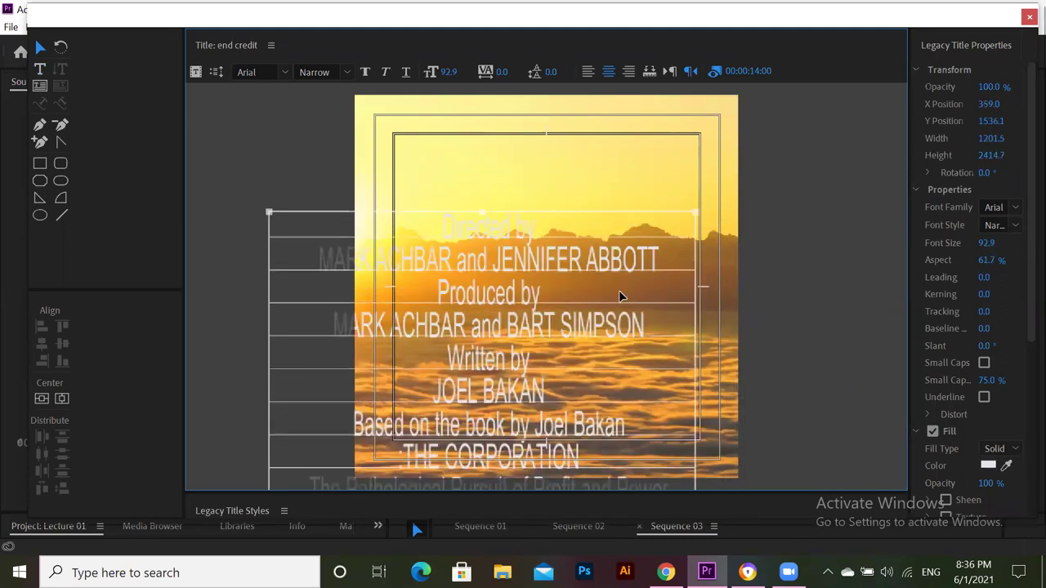
{"action": "left_click_drag", "start_coordinate": [624, 289], "coordinate": [627, 226]}
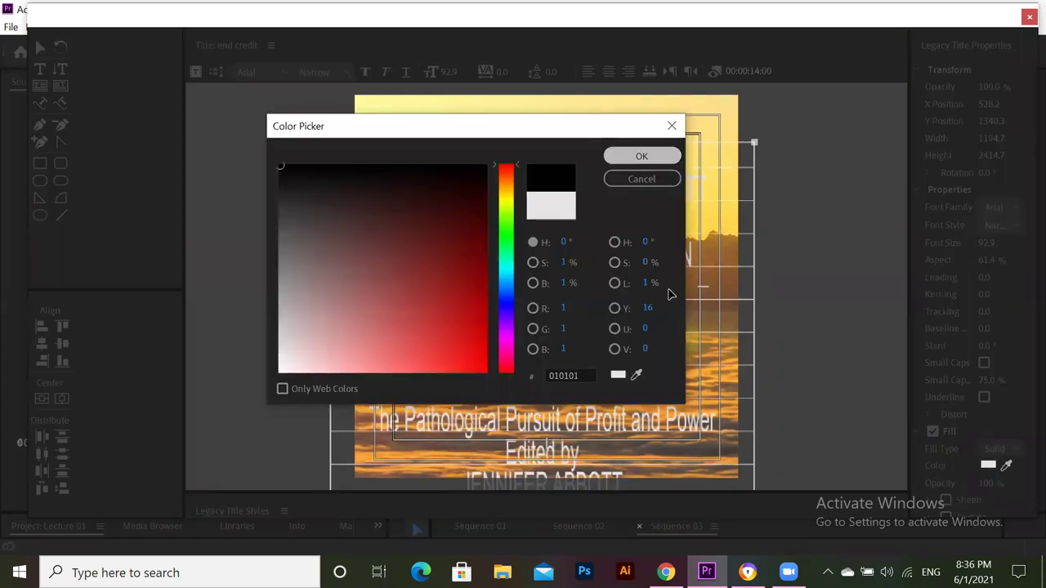
Set the credits' fill colour to black (010101) and make the title a Roll with Start Off Screen and End Off Screen enabled
{"action": "key", "text": "Escape"}
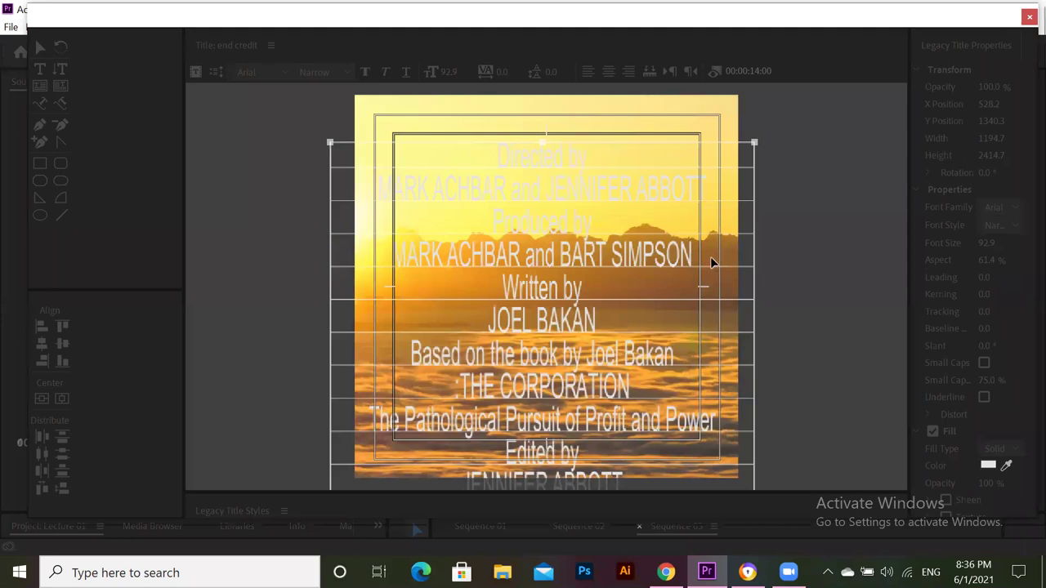
{"action": "left_click", "coordinate": [216, 71]}
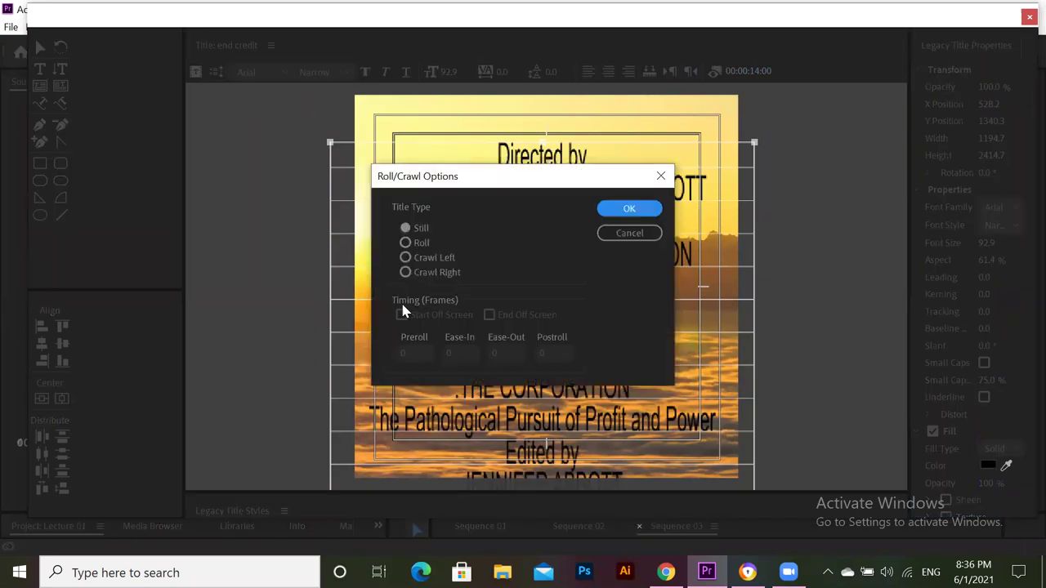
{"action": "left_click", "coordinate": [405, 242]}
{"action": "left_click", "coordinate": [401, 315]}
{"action": "left_click", "coordinate": [490, 315]}
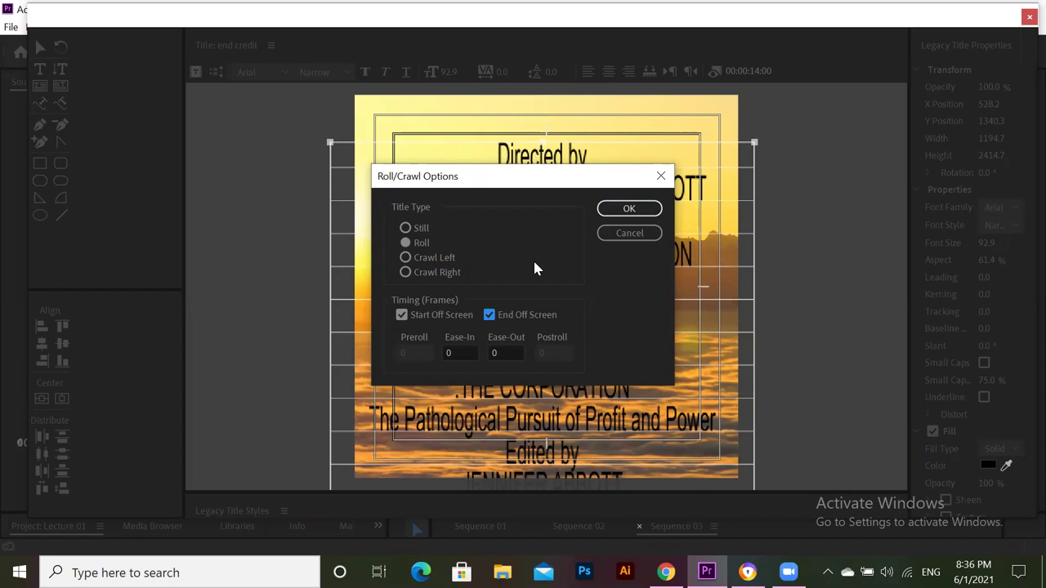
{"action": "left_click", "coordinate": [626, 209]}
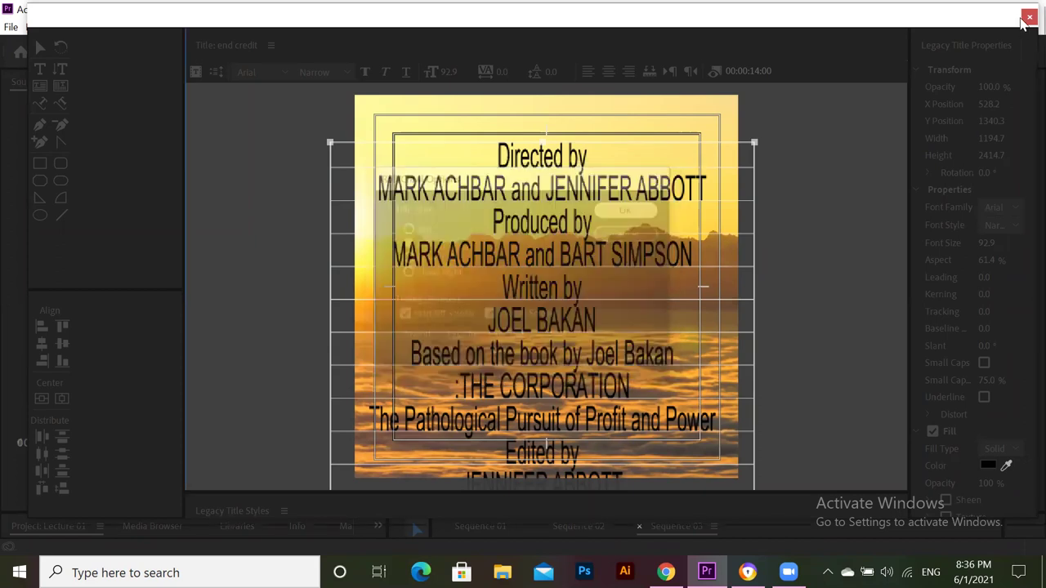
Close the title editor and place the end credit title on V2 from 00:00:14:00 to the end of the sunrise clip
{"action": "left_click", "coordinate": [580, 382]}
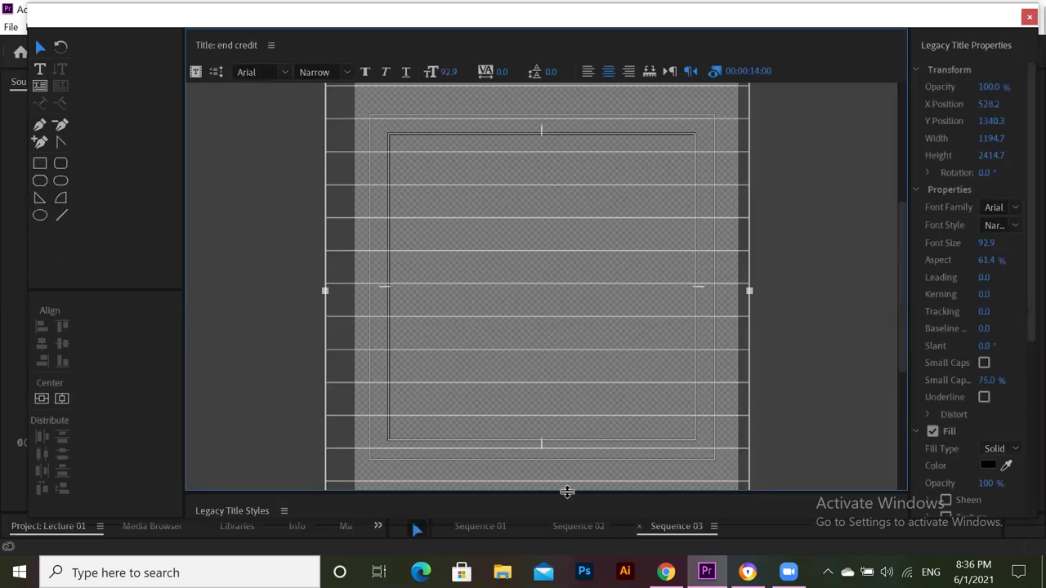
{"action": "key", "text": "ctrl+w"}
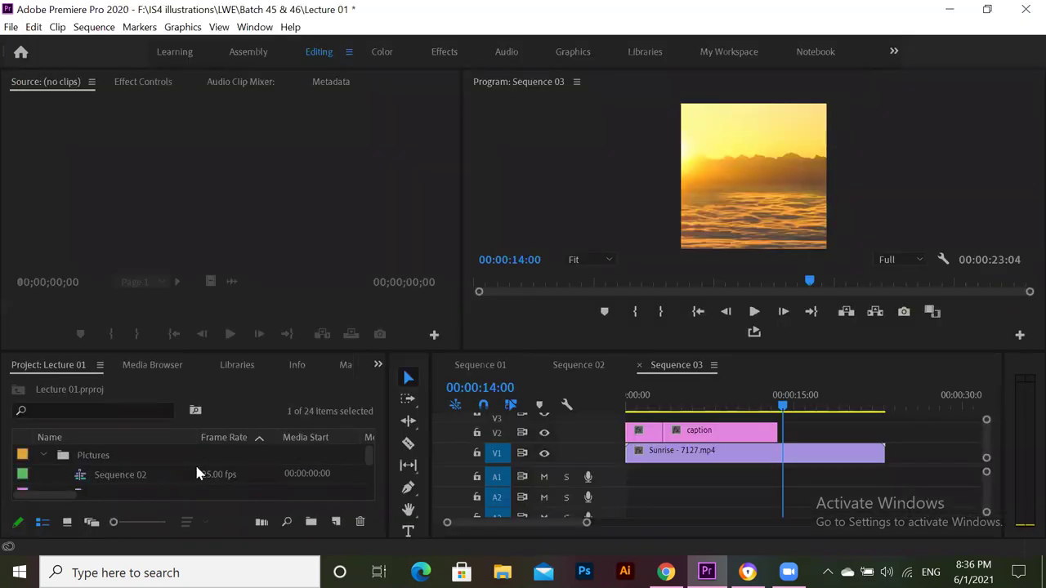
{"action": "left_click_drag", "start_coordinate": [177, 457], "coordinate": [808, 430]}
{"action": "mouse_move", "coordinate": [795, 438]}
{"action": "left_mouse_down"}
{"action": "mouse_move", "coordinate": [834, 433]}
{"action": "mouse_move", "coordinate": [782, 437]}
{"action": "left_mouse_up"}
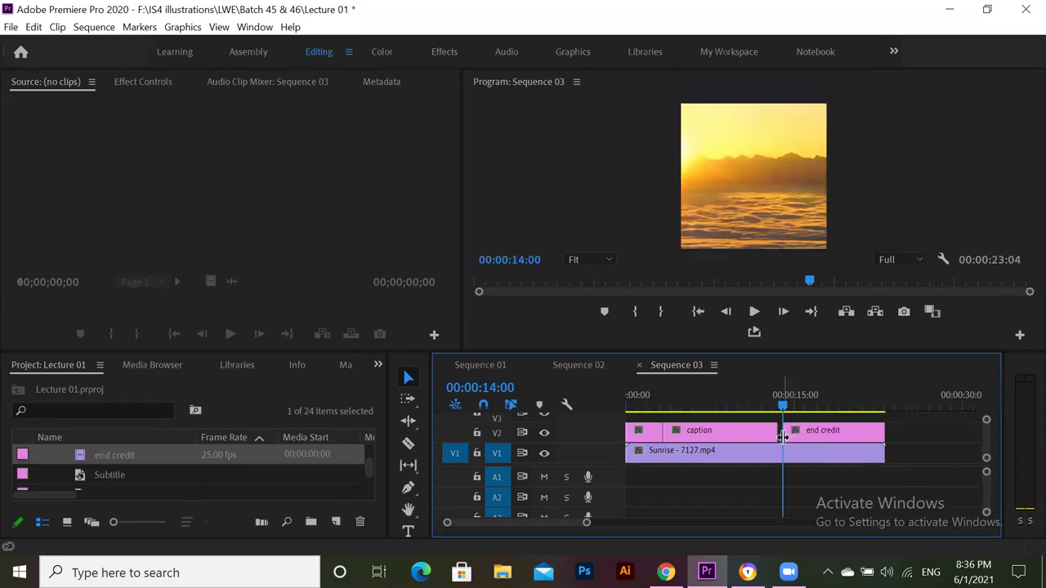
Play the sequence from 00:00:14:00 to check the rolling credits, and return the playhead to 00:00:00:00
{"action": "left_click", "coordinate": [755, 314]}
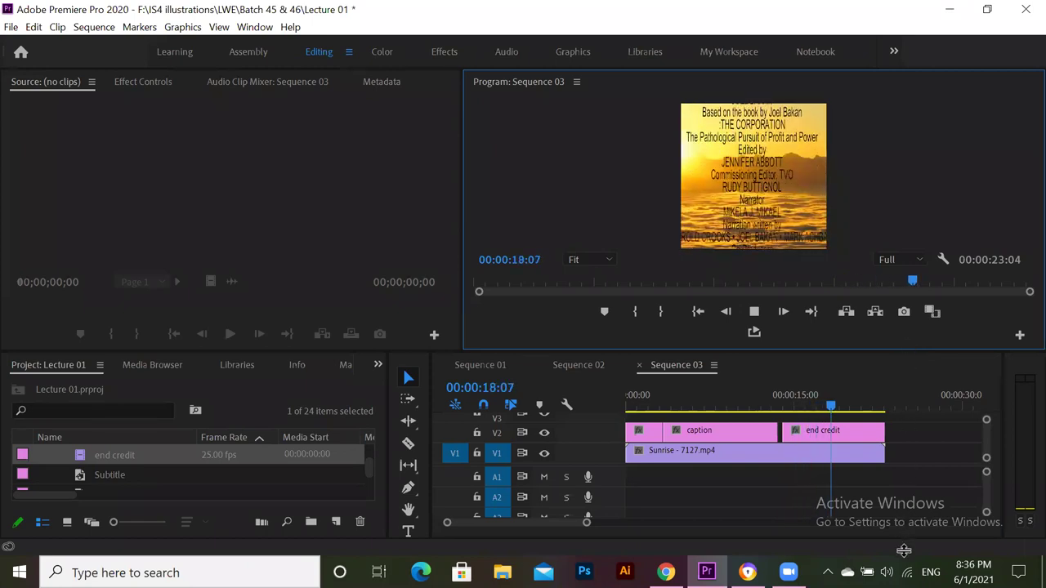
{"action": "left_click_drag", "start_coordinate": [908, 424], "coordinate": [818, 380]}
{"action": "left_click", "coordinate": [686, 443]}
{"action": "left_click_drag", "start_coordinate": [872, 433], "coordinate": [636, 433]}
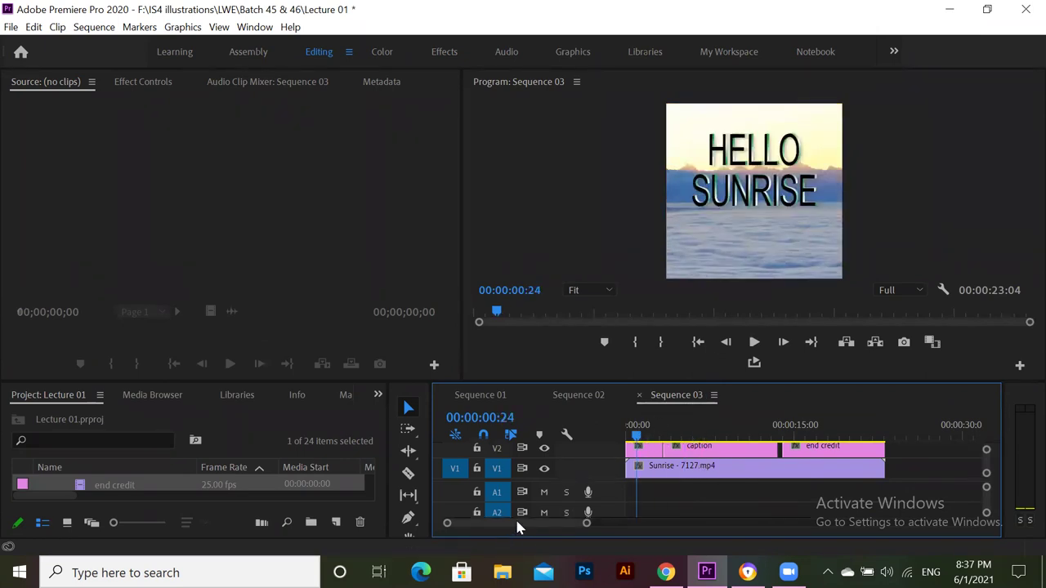
{"action": "left_click", "coordinate": [628, 433]}
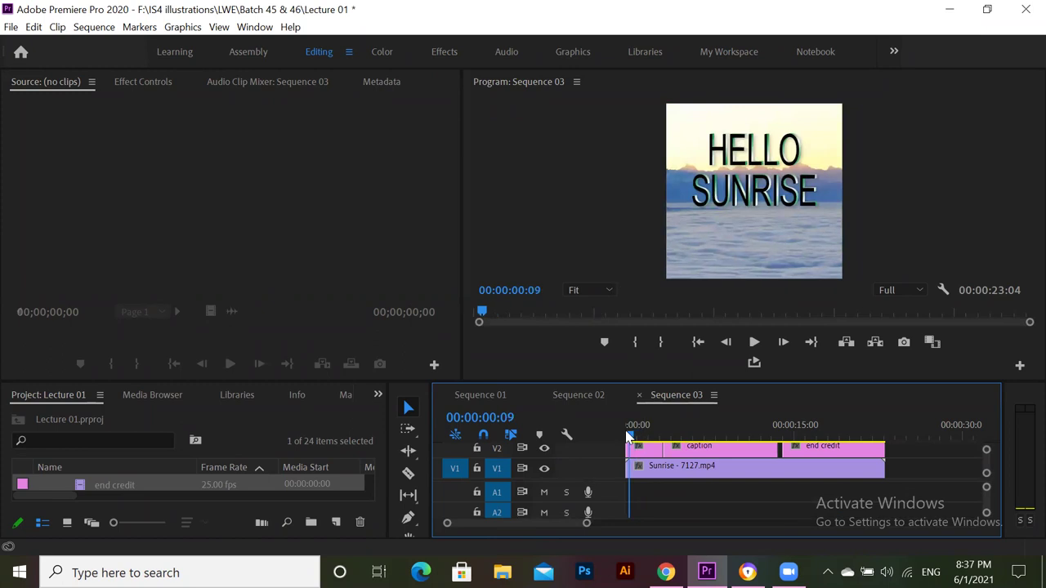
{"action": "left_click_drag", "start_coordinate": [700, 380], "coordinate": [415, 159]}
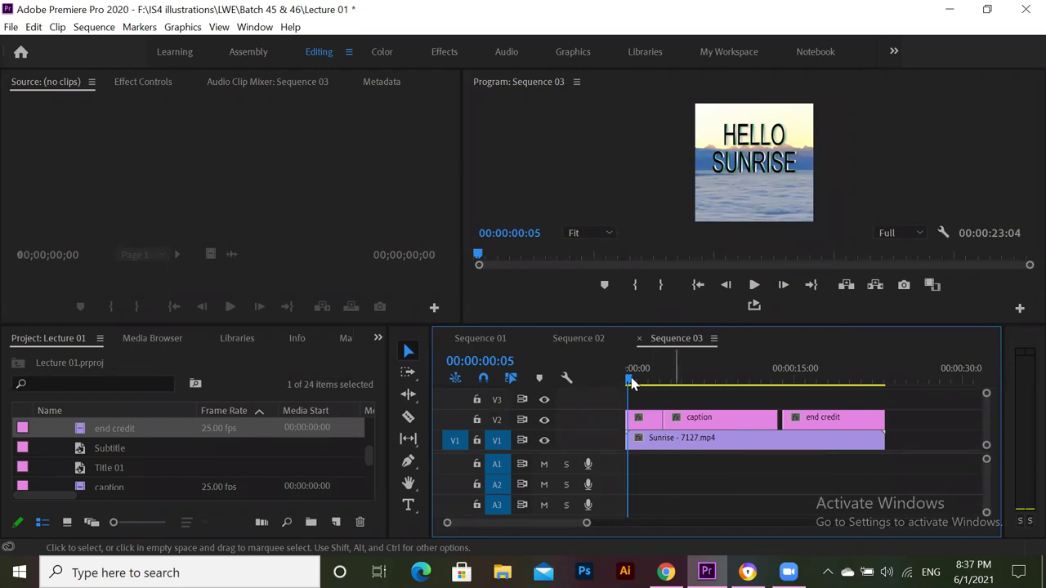
{"action": "left_click_drag", "start_coordinate": [632, 382], "coordinate": [616, 375]}
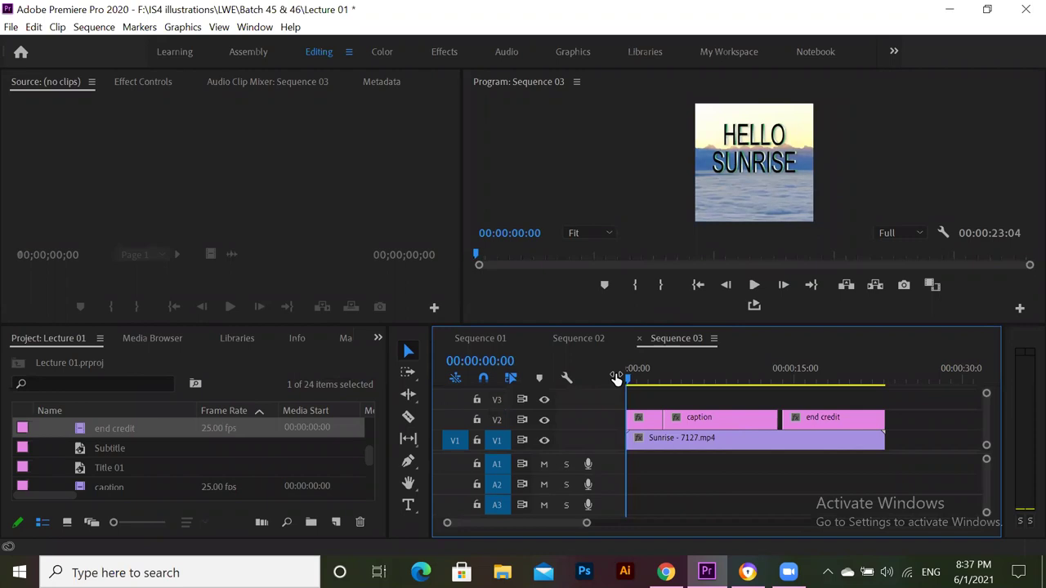
Create a new captions item using the Open Captions standard, 1080 by 1080 with square pixels at 25 fps
{"action": "left_click", "coordinate": [336, 523]}
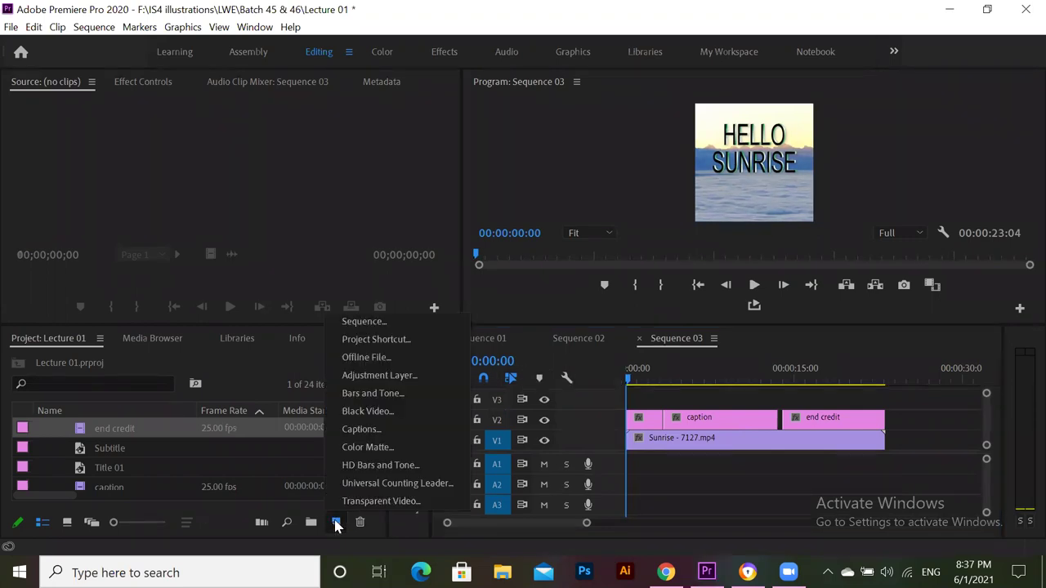
{"action": "left_click", "coordinate": [397, 429]}
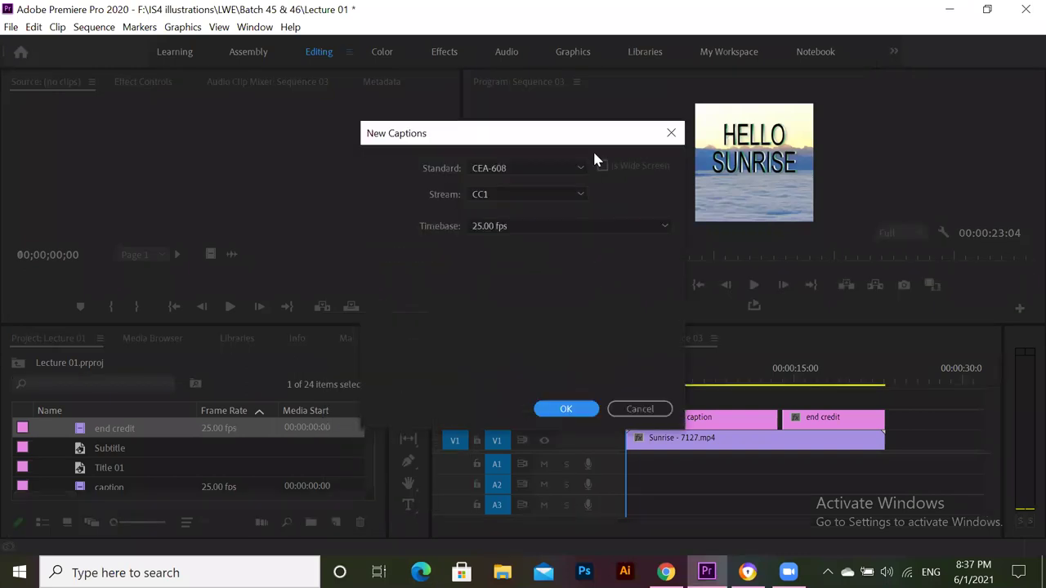
{"action": "left_click", "coordinate": [581, 170]}
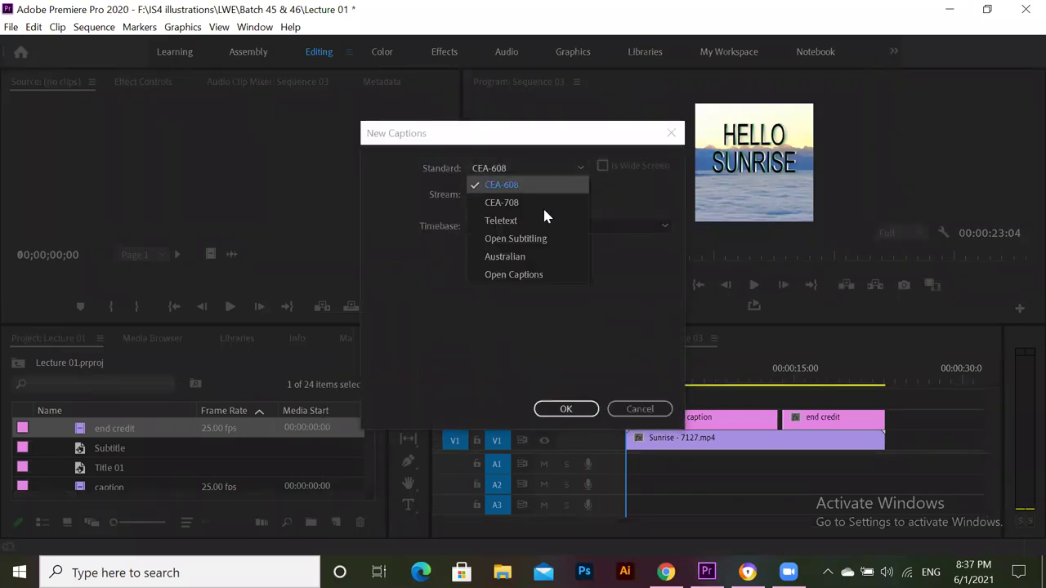
{"action": "left_click", "coordinate": [531, 278]}
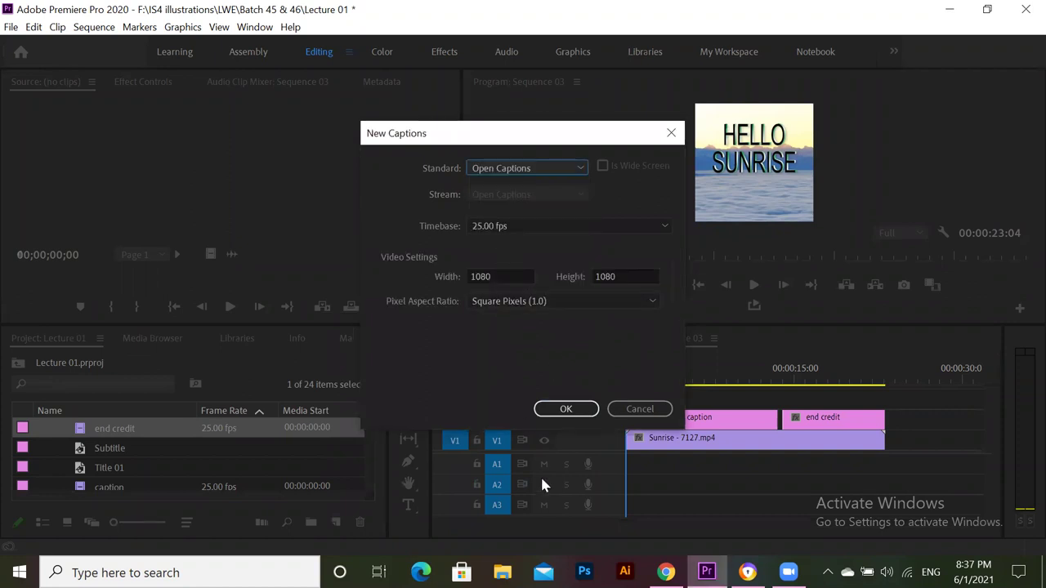
{"action": "left_click", "coordinate": [572, 411]}
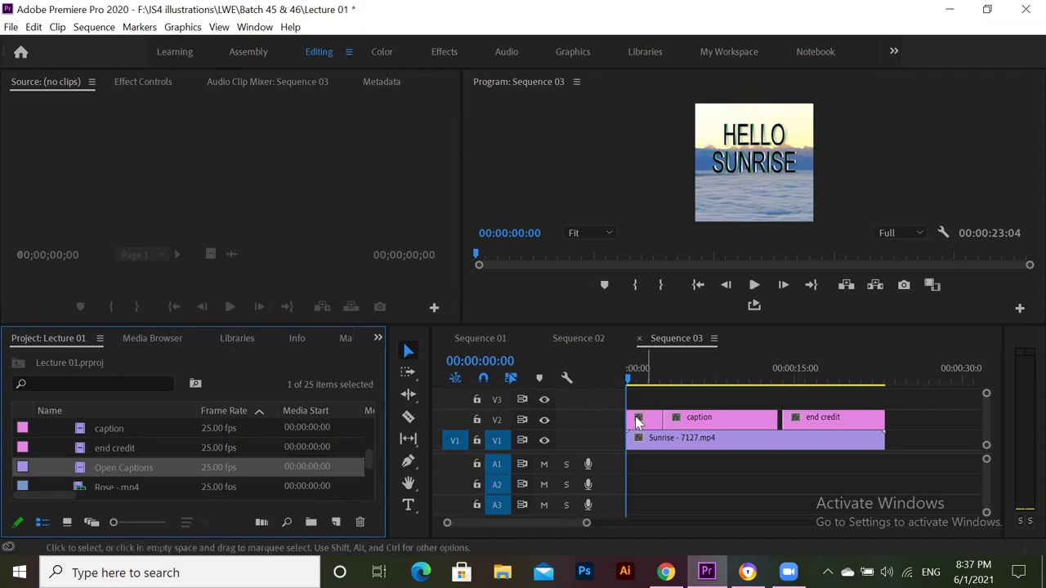
Move the Subtitle clip up to V3 and place the Open Captions item beneath it on V2, starting at 00:00:00:10
{"action": "left_click_drag", "start_coordinate": [635, 416], "coordinate": [651, 399]}
{"action": "left_click_drag", "start_coordinate": [135, 467], "coordinate": [631, 421]}
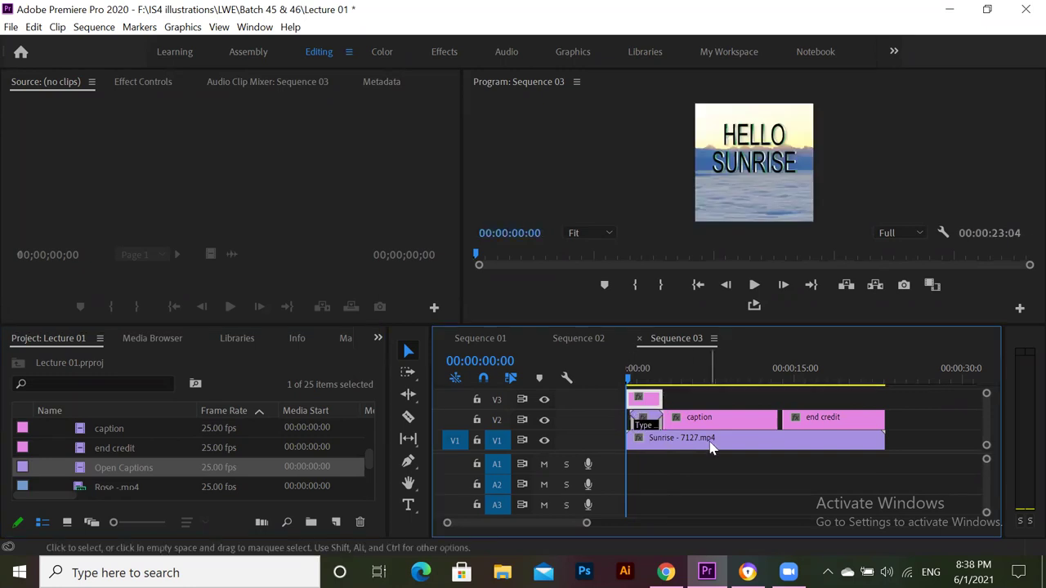
{"action": "left_click_drag", "start_coordinate": [830, 256], "coordinate": [825, 197]}
Open the Open Captions clip on V2 for editing and replace its placeholder text with "My First Video"
{"action": "left_click", "coordinate": [651, 364]}
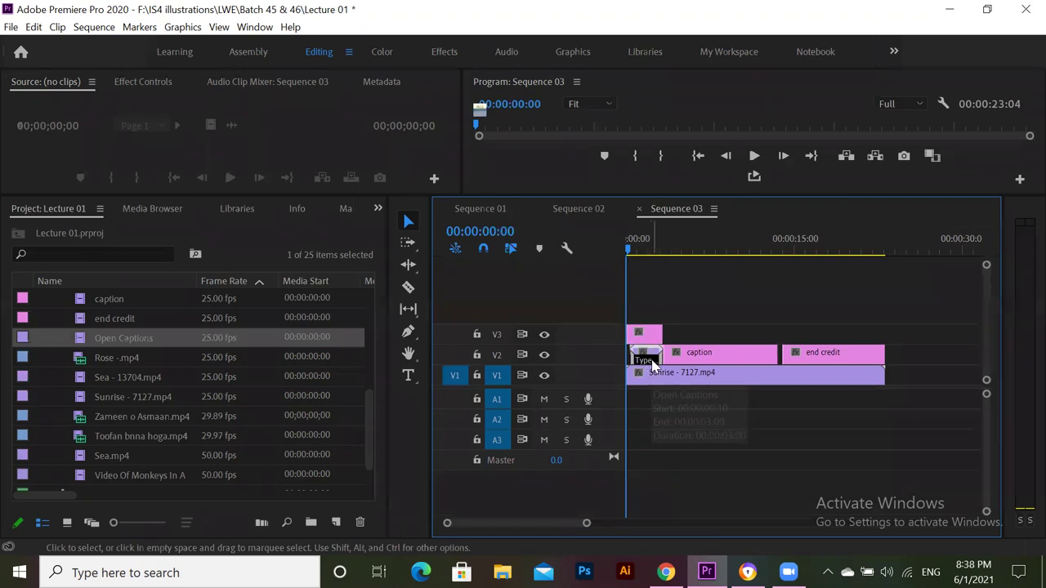
{"action": "double_click", "coordinate": [651, 364]}
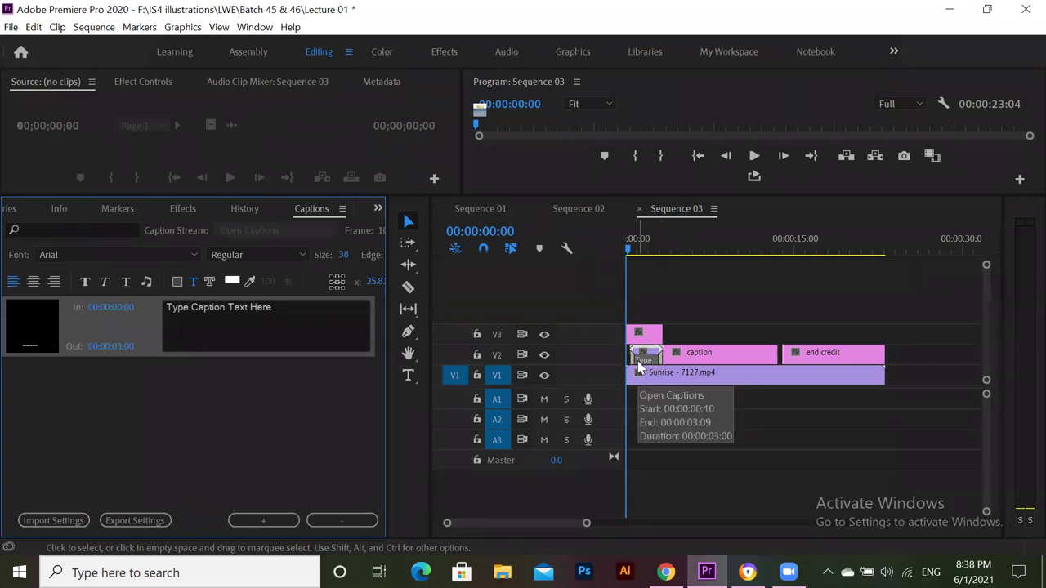
{"action": "left_click", "coordinate": [163, 313]}
{"action": "left_click_drag", "start_coordinate": [165, 308], "coordinate": [296, 306]}
{"action": "left_click", "coordinate": [297, 307]}
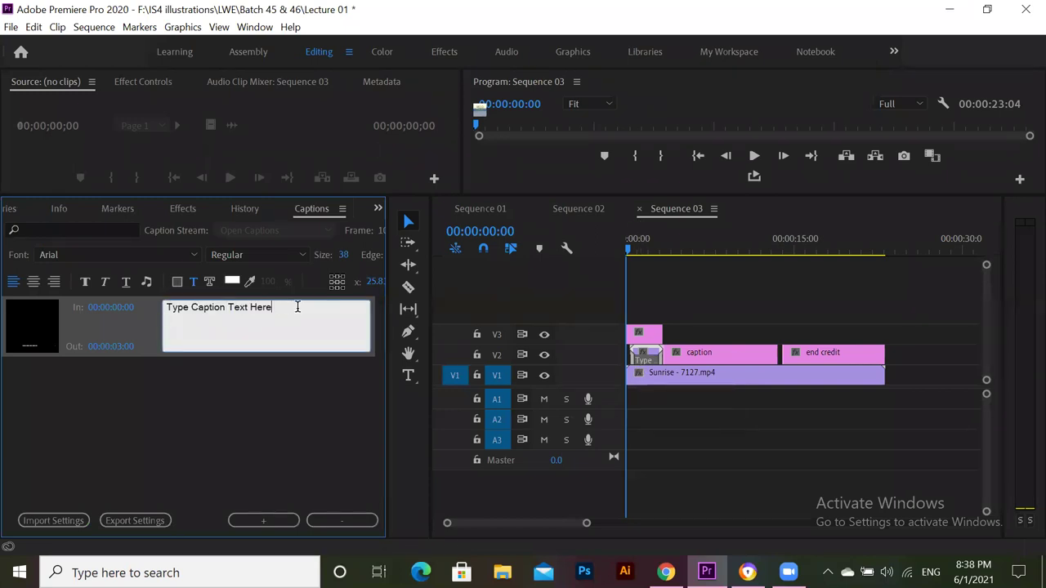
{"action": "key", "text": "BackSpace"}
{"action": "key", "text": "BackSpace"}
{"action": "key", "text": "BackSpace"}
{"action": "key", "text": "BackSpace"}
{"action": "key", "text": "BackSpace"}
{"action": "key", "text": "BackSpace"}
{"action": "key", "text": "BackSpace"}
{"action": "key", "text": "BackSpace"}
{"action": "key", "text": "BackSpace"}
{"action": "key", "text": "BackSpace"}
{"action": "key", "text": "BackSpace"}
{"action": "key", "text": "BackSpace"}
{"action": "key", "text": "BackSpace"}
{"action": "key", "text": "BackSpace"}
{"action": "key", "text": "BackSpace"}
{"action": "key", "text": "BackSpace"}
{"action": "key", "text": "BackSpace"}
{"action": "key", "text": "BackSpace"}
{"action": "key", "text": "BackSpace"}
{"action": "key", "text": "BackSpace"}
{"action": "key", "text": "BackSpace"}
{"action": "key", "text": "BackSpace"}
{"action": "type", "text": "My "}
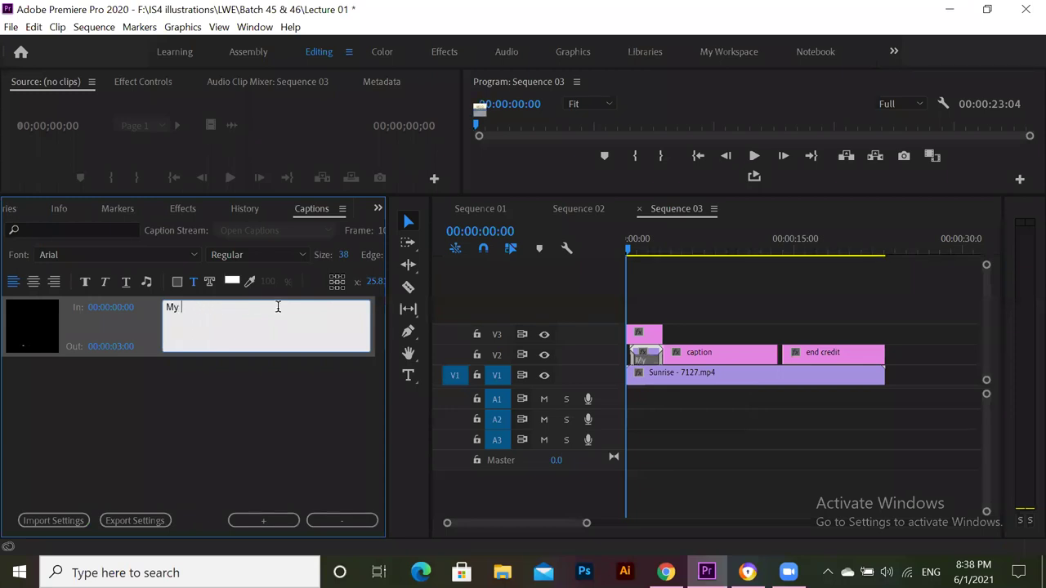
{"action": "type", "text": "First Video"}
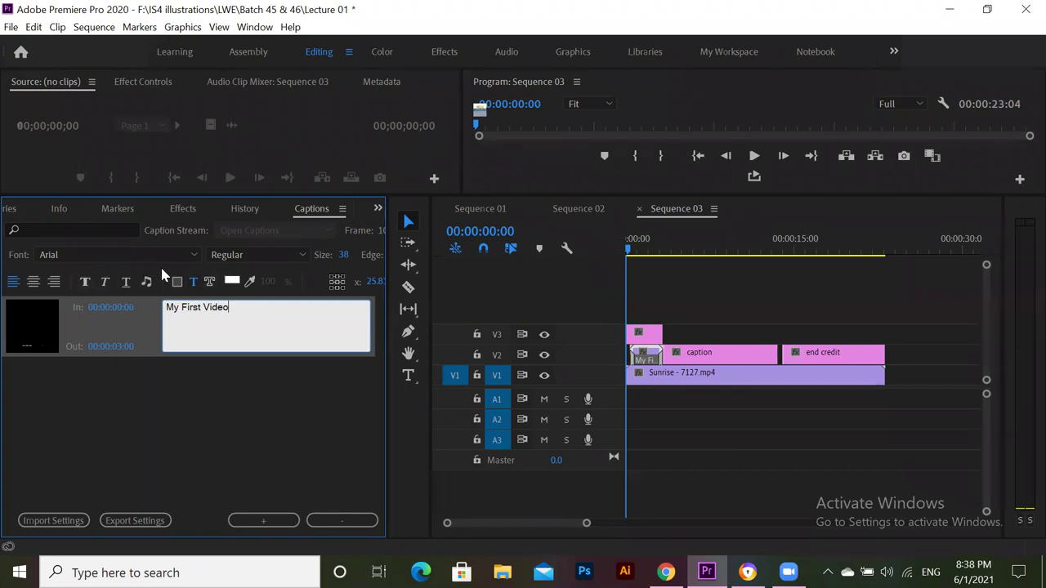
{"action": "left_click", "coordinate": [194, 255]}
{"action": "left_click", "coordinate": [195, 255]}
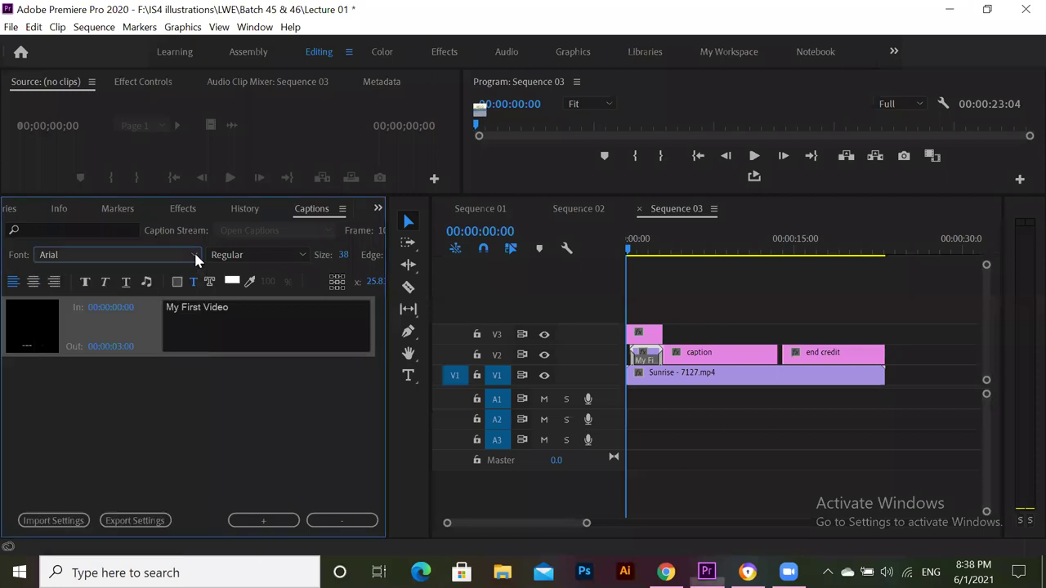
{"action": "left_click", "coordinate": [237, 258]}
{"action": "left_click", "coordinate": [235, 257]}
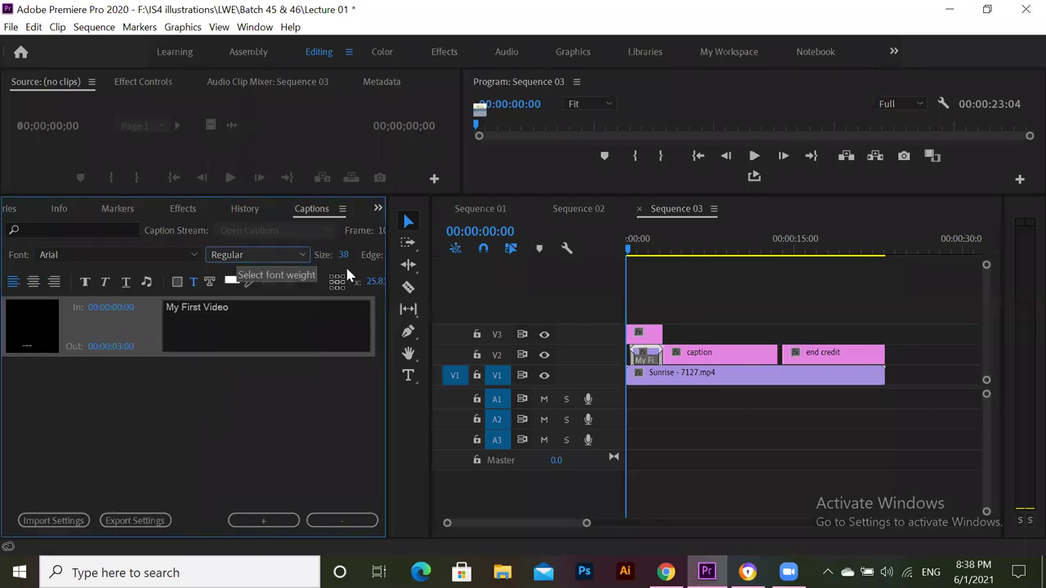
{"action": "left_click", "coordinate": [235, 393]}
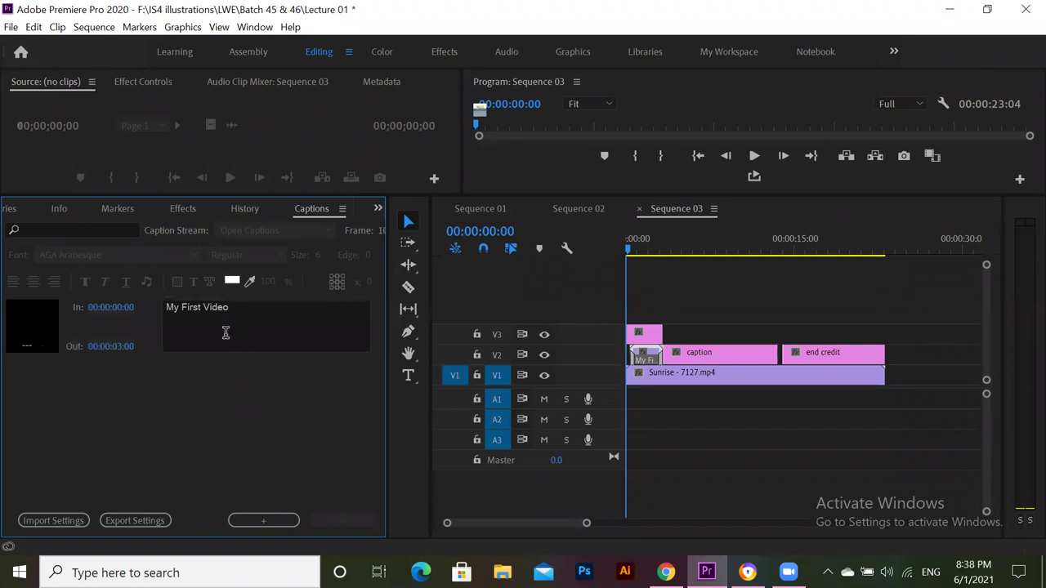
Place the playhead at 00:00:01:10 and 00:00:00:24 over the captions clip and check the caption in an enlarged program preview
{"action": "left_click_drag", "start_coordinate": [634, 196], "coordinate": [621, 371]}
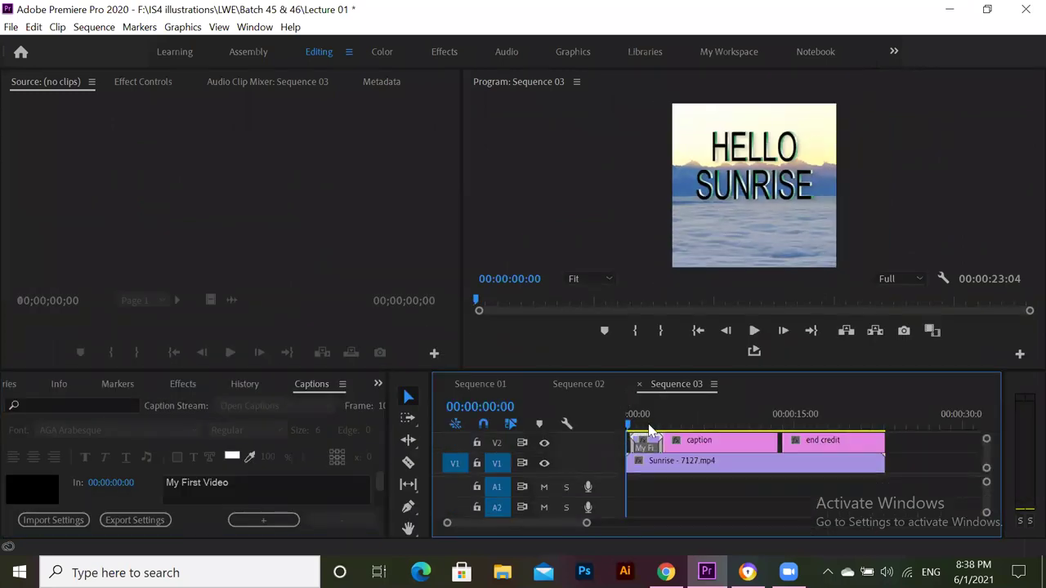
{"action": "left_click", "coordinate": [642, 426]}
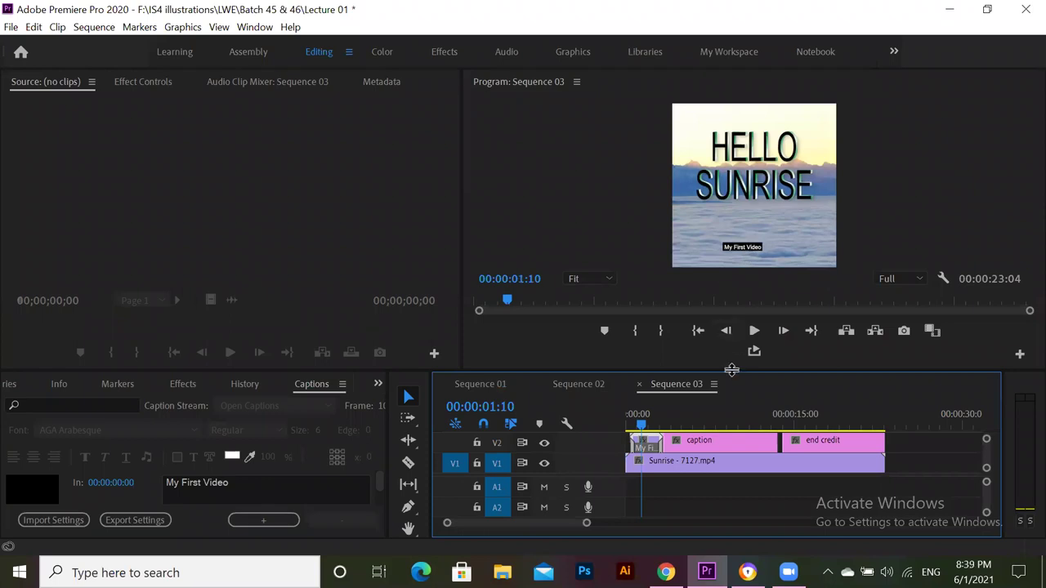
{"action": "left_click_drag", "start_coordinate": [732, 374], "coordinate": [737, 513]}
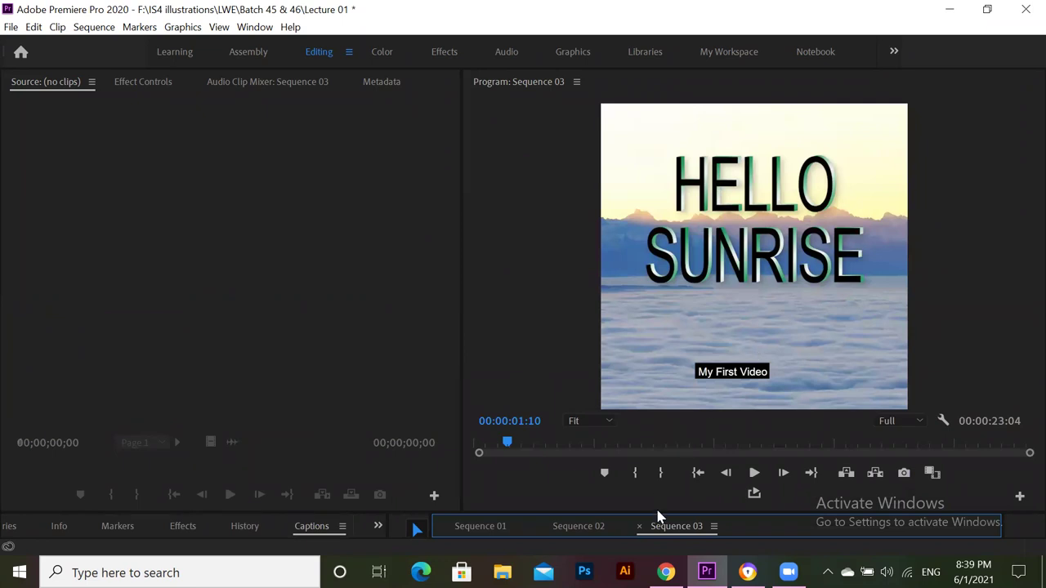
{"action": "left_click_drag", "start_coordinate": [659, 514], "coordinate": [670, 407]}
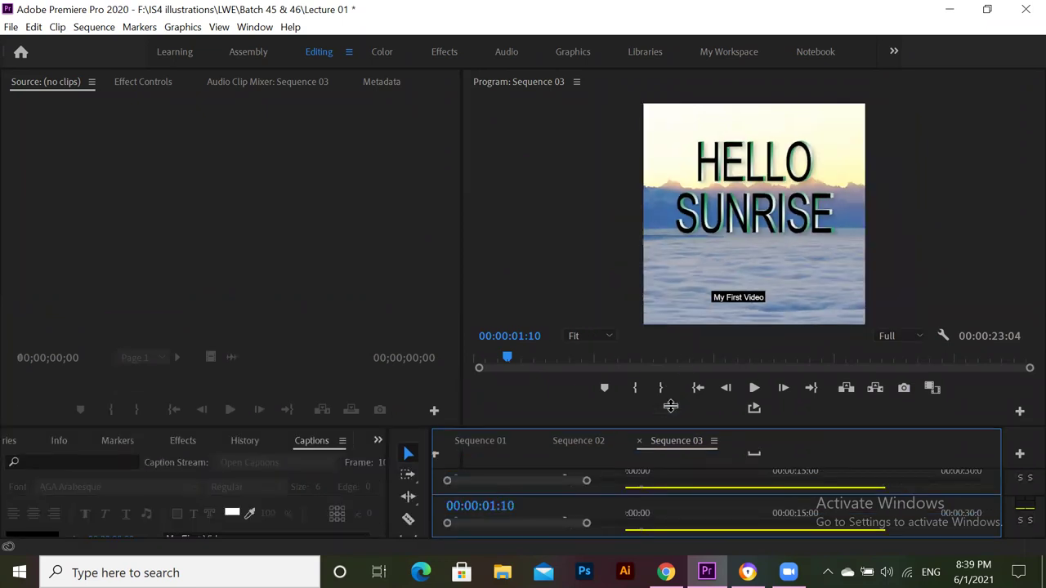
{"action": "left_click", "coordinate": [825, 463]}
{"action": "left_click_drag", "start_coordinate": [679, 460], "coordinate": [638, 482]}
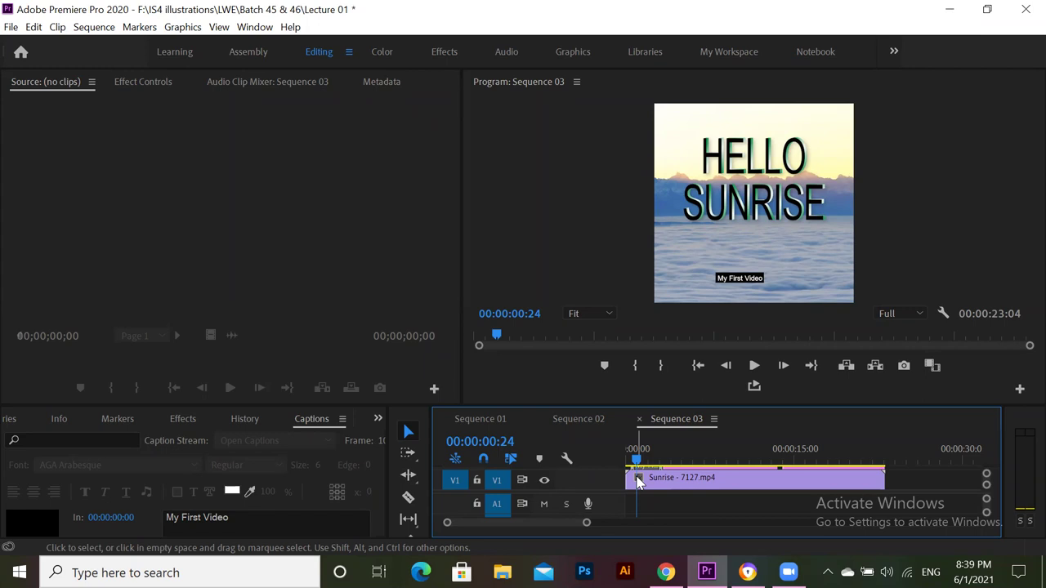
{"action": "left_click", "coordinate": [593, 264]}
{"action": "left_click", "coordinate": [353, 211]}
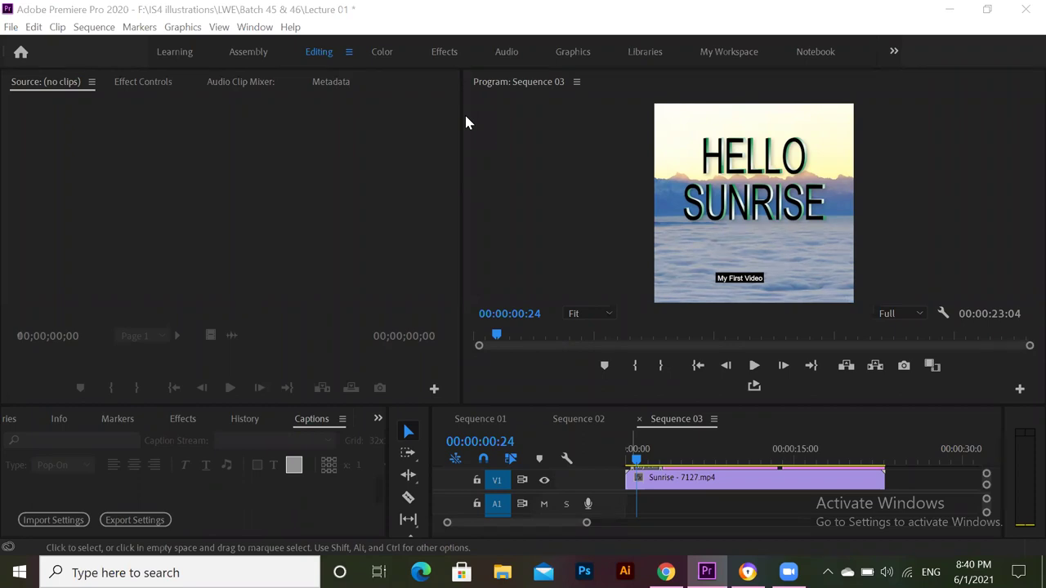
Try to reposition the caption text directly in the program preview, with the Open Captions clip selected in the timeline
{"action": "left_click", "coordinate": [733, 282]}
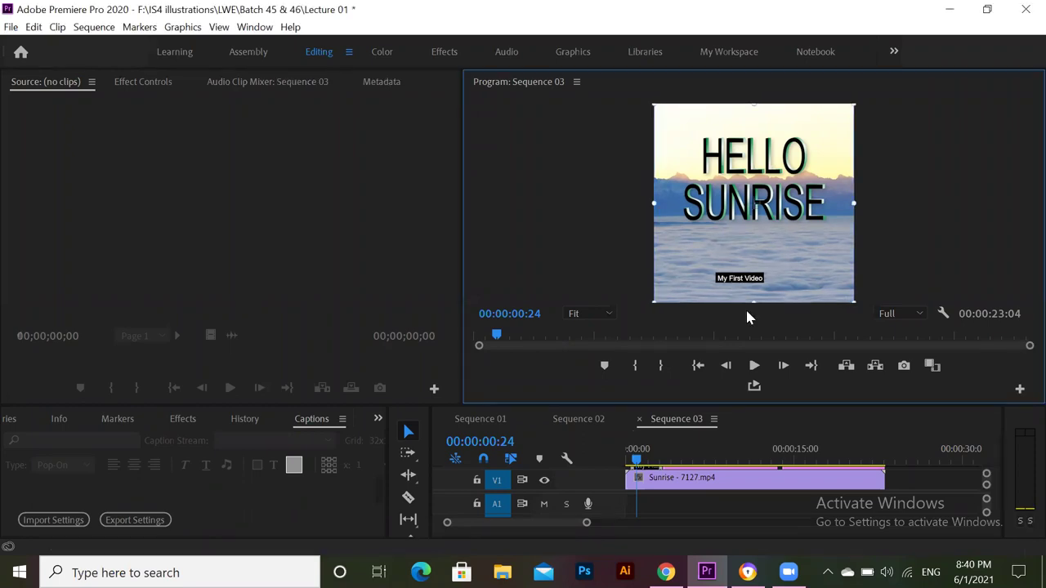
{"action": "left_click_drag", "start_coordinate": [819, 251], "coordinate": [819, 253]}
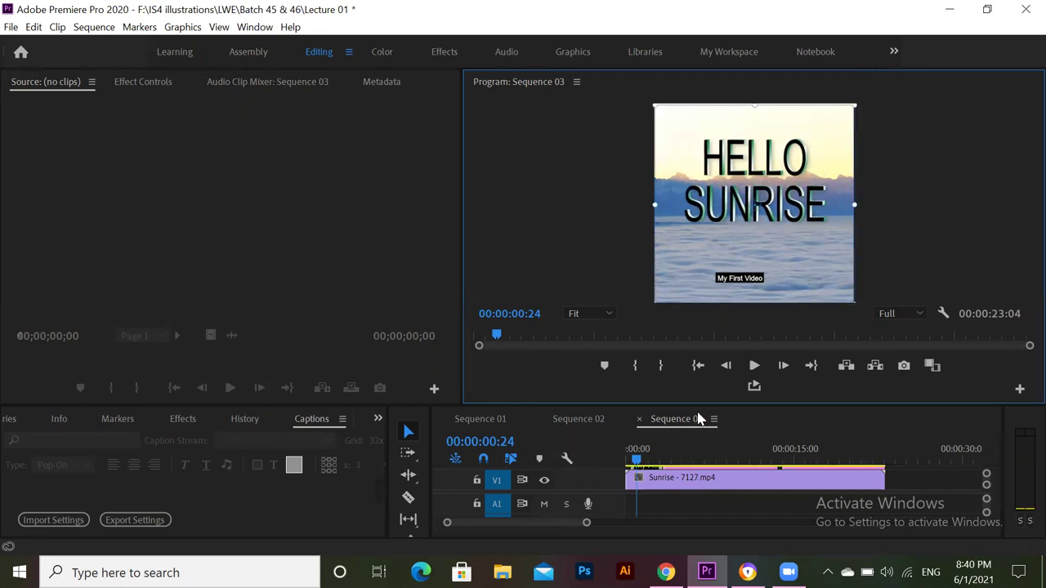
{"action": "left_click_drag", "start_coordinate": [741, 406], "coordinate": [741, 328]}
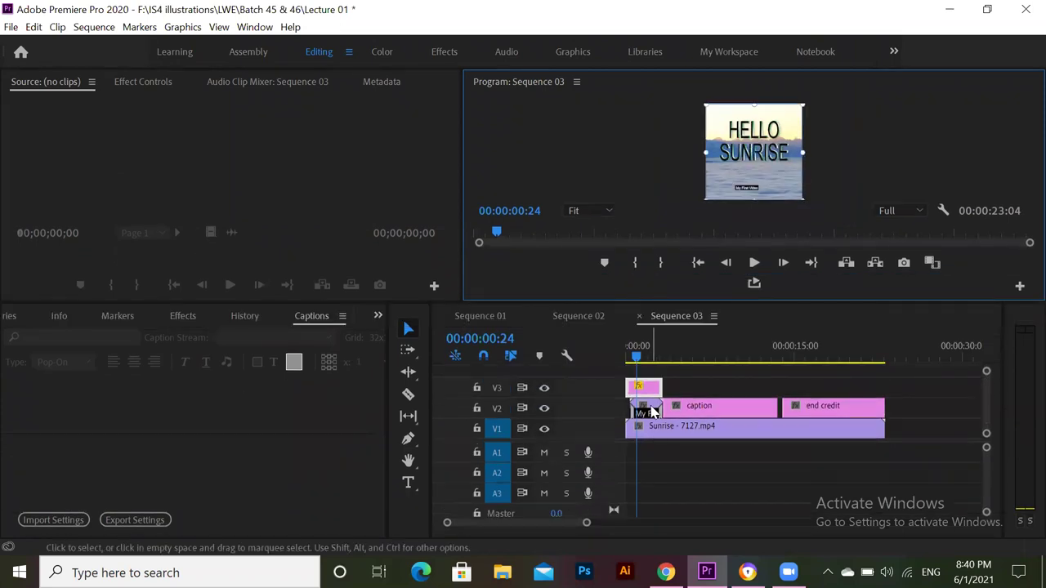
{"action": "left_click", "coordinate": [647, 410]}
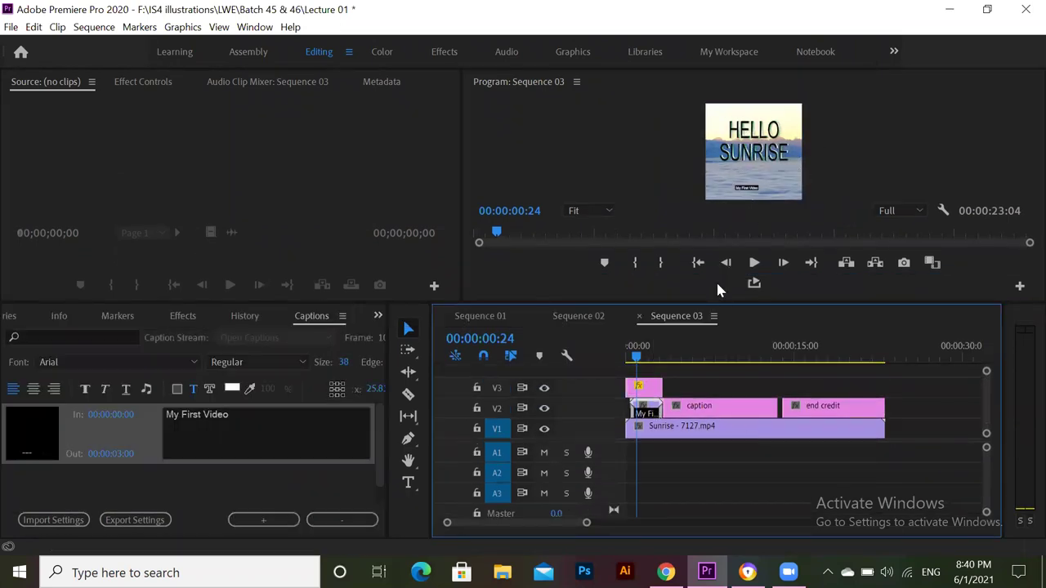
{"action": "left_click", "coordinate": [761, 191]}
{"action": "mouse_move", "coordinate": [787, 159]}
{"action": "left_mouse_down"}
{"action": "mouse_move", "coordinate": [785, 141]}
{"action": "mouse_move", "coordinate": [779, 160]}
{"action": "mouse_move", "coordinate": [788, 160]}
{"action": "left_mouse_up"}
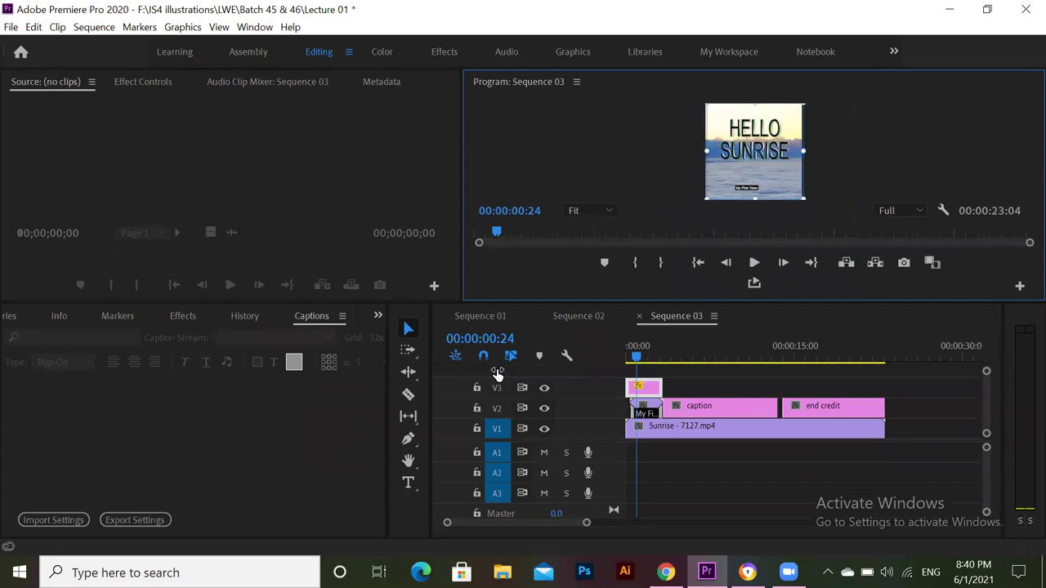
Load the Open Captions clip into the source monitor and compare its caption with the program preview at a larger size
{"action": "double_click", "coordinate": [658, 412]}
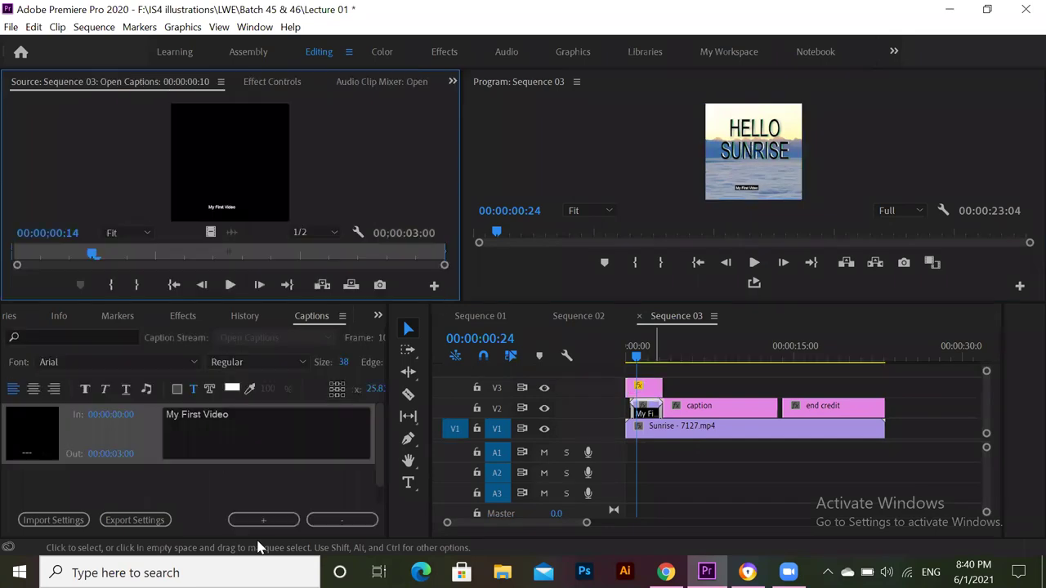
{"action": "left_click_drag", "start_coordinate": [627, 302], "coordinate": [605, 479]}
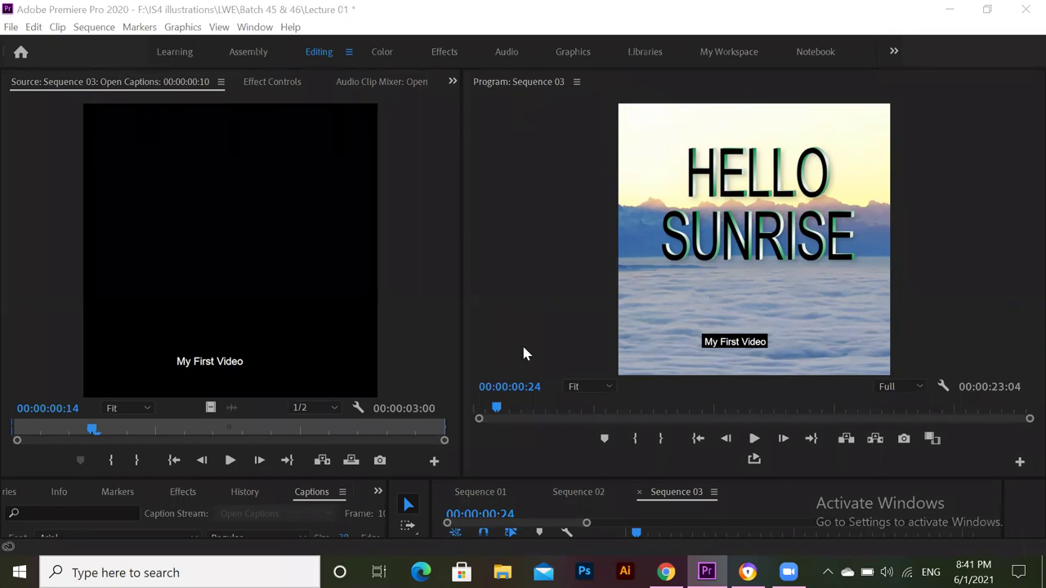
{"action": "left_click_drag", "start_coordinate": [554, 482], "coordinate": [572, 380]}
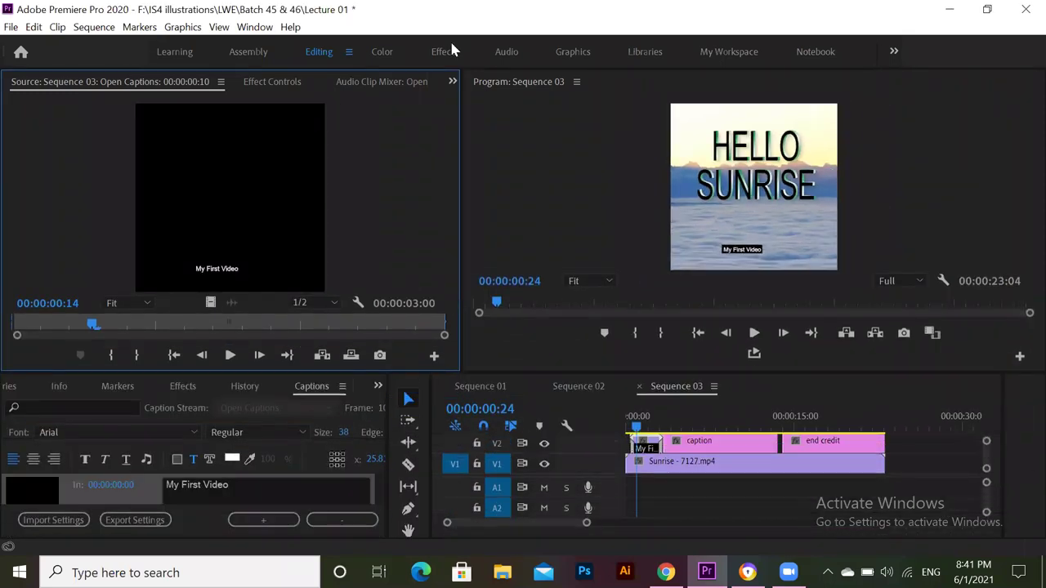
Create a new legacy title with its default name and activate the Type tool in the title editor
{"action": "left_click", "coordinate": [6, 28]}
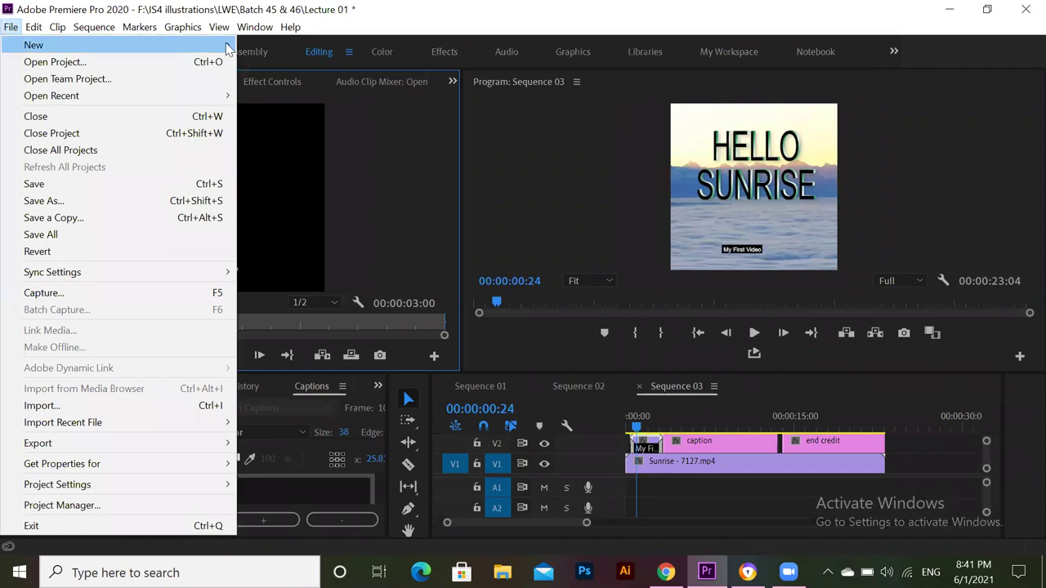
{"action": "mouse_move", "coordinate": [229, 47]}
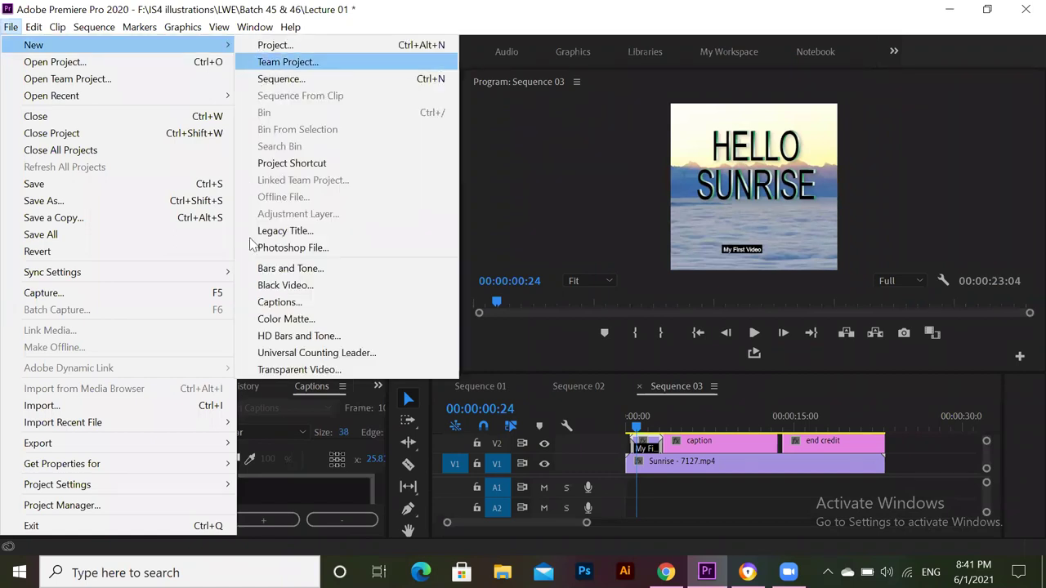
{"action": "key", "text": "Return"}
{"action": "left_click", "coordinate": [571, 366]}
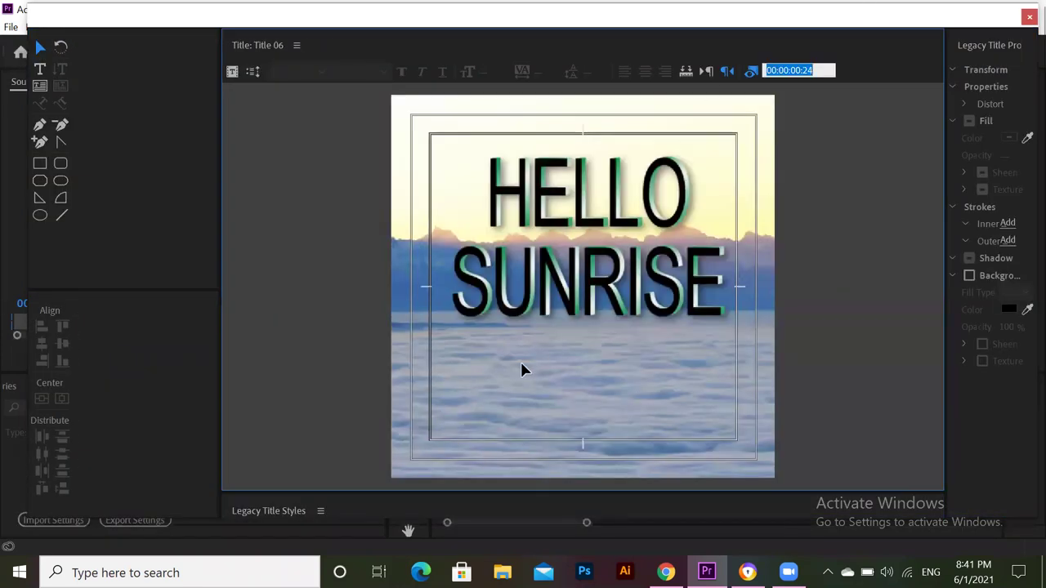
{"action": "left_click", "coordinate": [42, 71]}
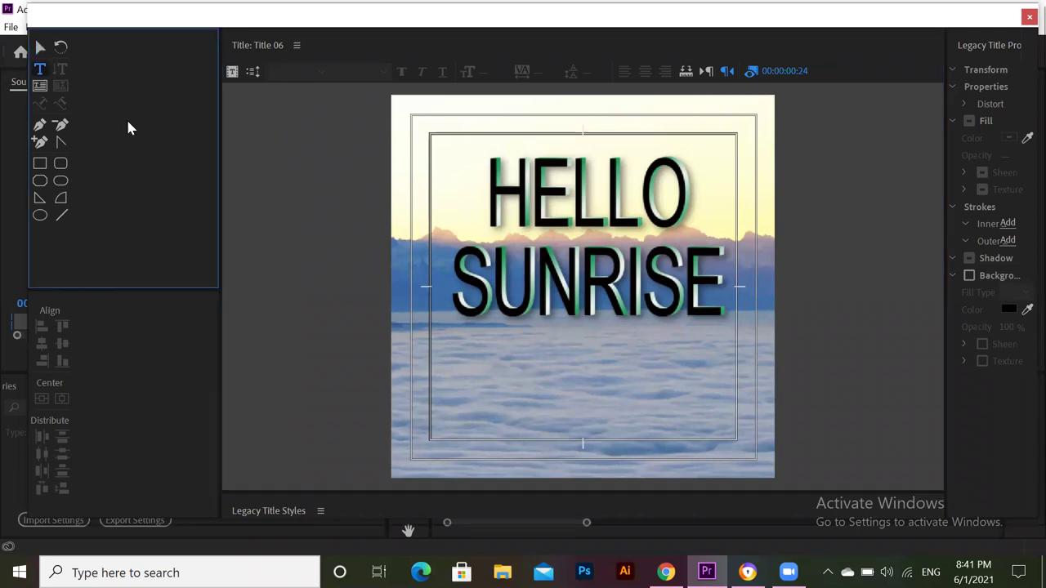
{"action": "left_click", "coordinate": [497, 368]}
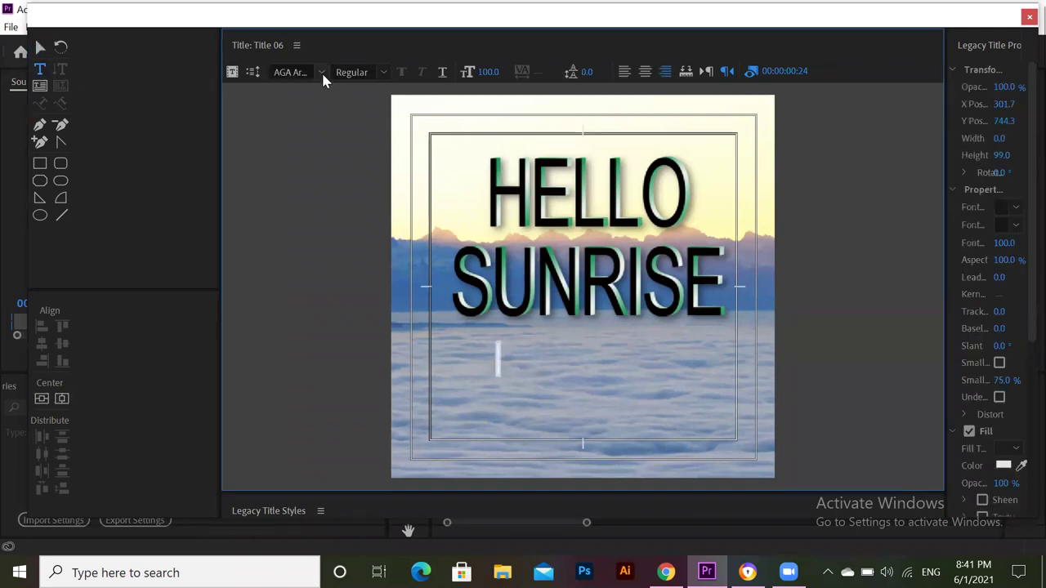
{"action": "left_click", "coordinate": [321, 72]}
{"action": "left_click", "coordinate": [310, 155]}
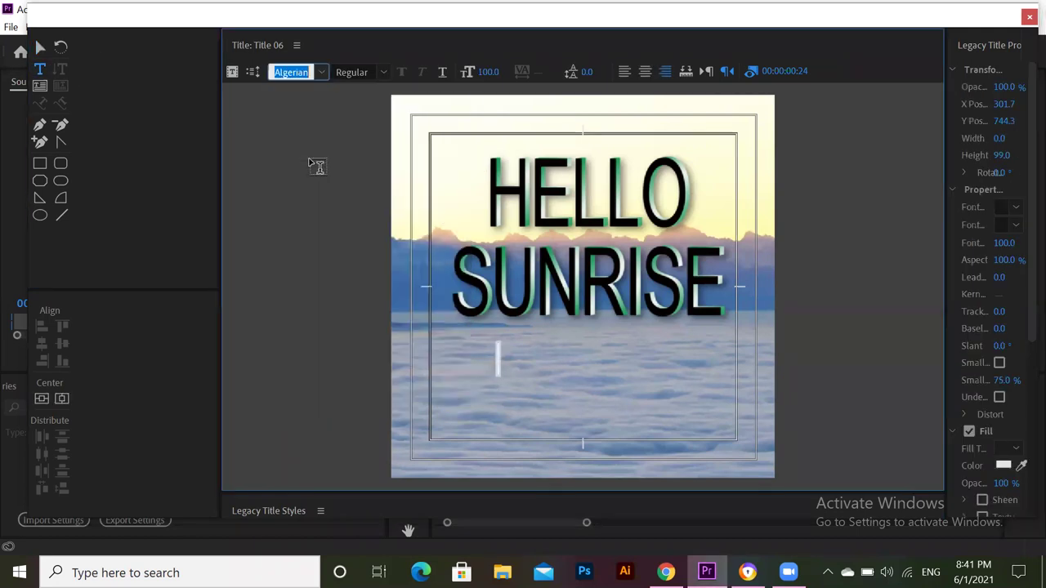
{"action": "left_click", "coordinate": [325, 72]}
{"action": "left_click", "coordinate": [304, 189]}
{"action": "left_click", "coordinate": [304, 140]}
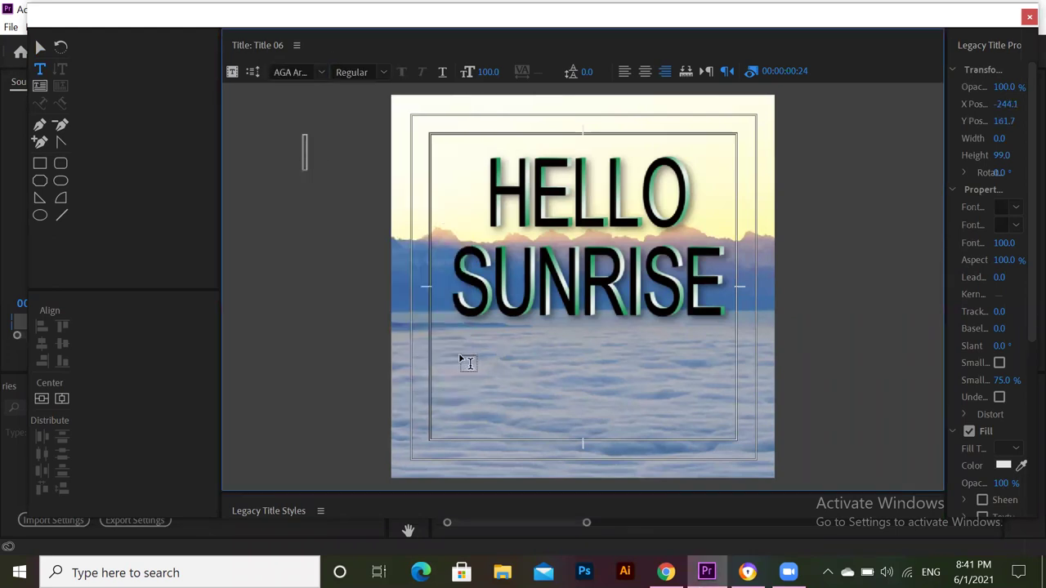
{"action": "left_click", "coordinate": [321, 72]}
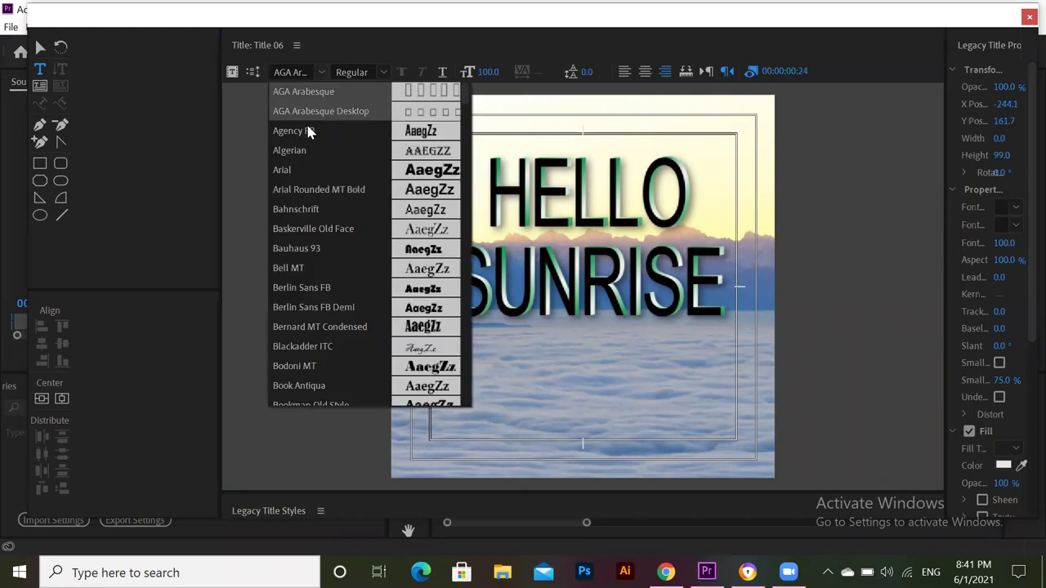
{"action": "left_click", "coordinate": [315, 170]}
Add the text "HELLO" in Arial Narrow beneath the word SUNRISE in the new title
{"action": "left_click", "coordinate": [510, 356]}
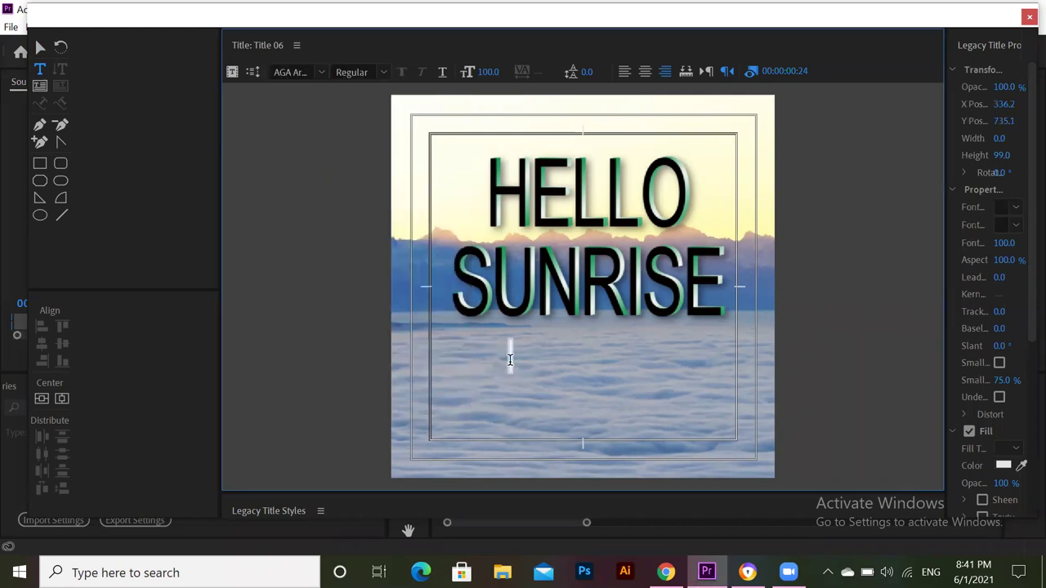
{"action": "left_click", "coordinate": [321, 72]}
{"action": "left_click", "coordinate": [336, 171]}
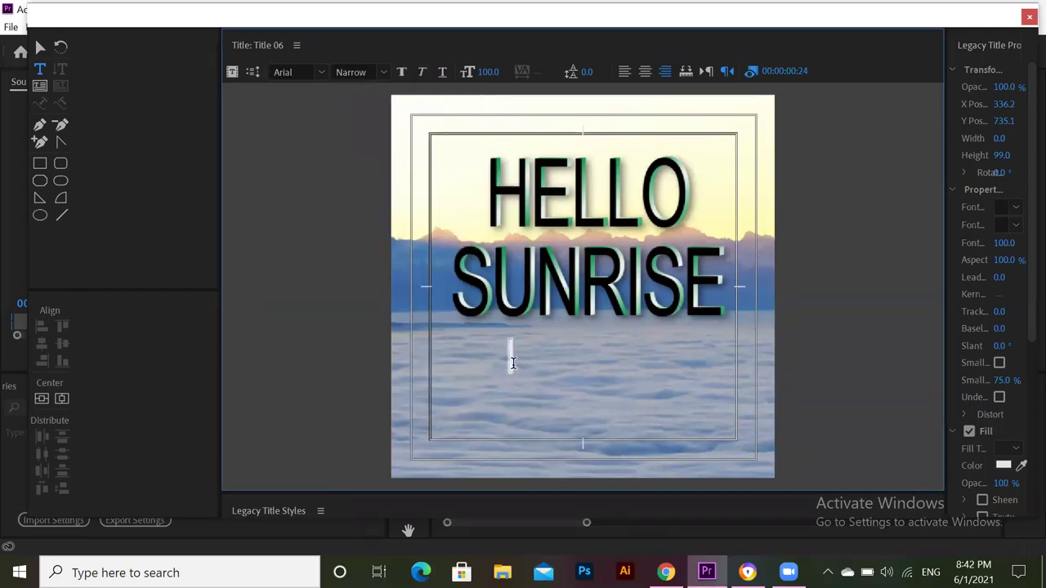
{"action": "type", "text": "HELLO"}
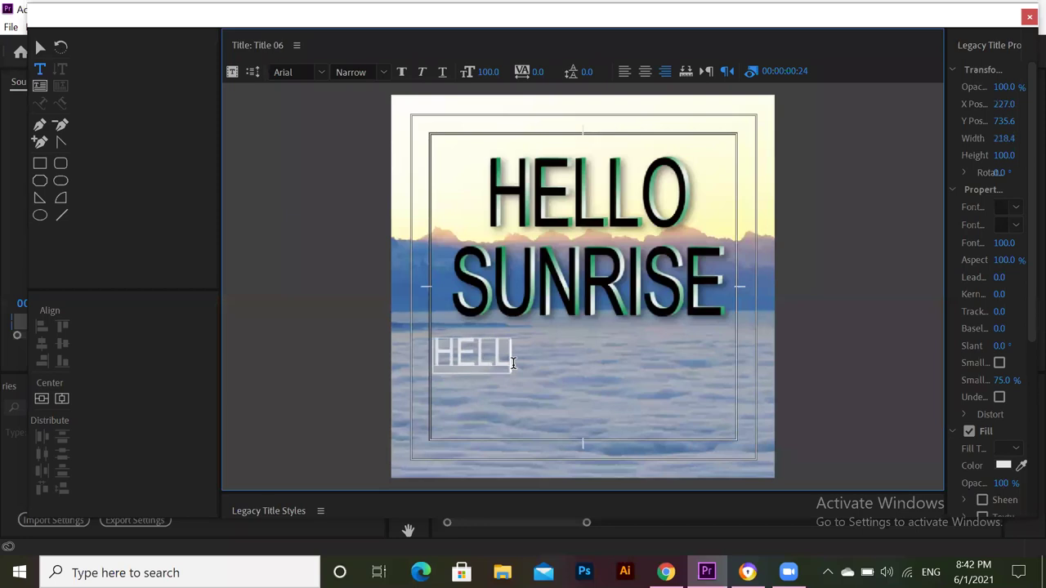
Scale the new HELLO text to about 455 by 194 and position it centrally beneath SUNRISE
{"action": "left_click", "coordinate": [40, 47]}
{"action": "left_click", "coordinate": [479, 360]}
{"action": "left_click_drag", "start_coordinate": [580, 386], "coordinate": [680, 350]}
{"action": "left_click_drag", "start_coordinate": [616, 390], "coordinate": [607, 392]}
Set the new HELLO text's fill color to near-black, hex 050101
{"action": "left_click", "coordinate": [1003, 465]}
{"action": "left_click", "coordinate": [445, 173]}
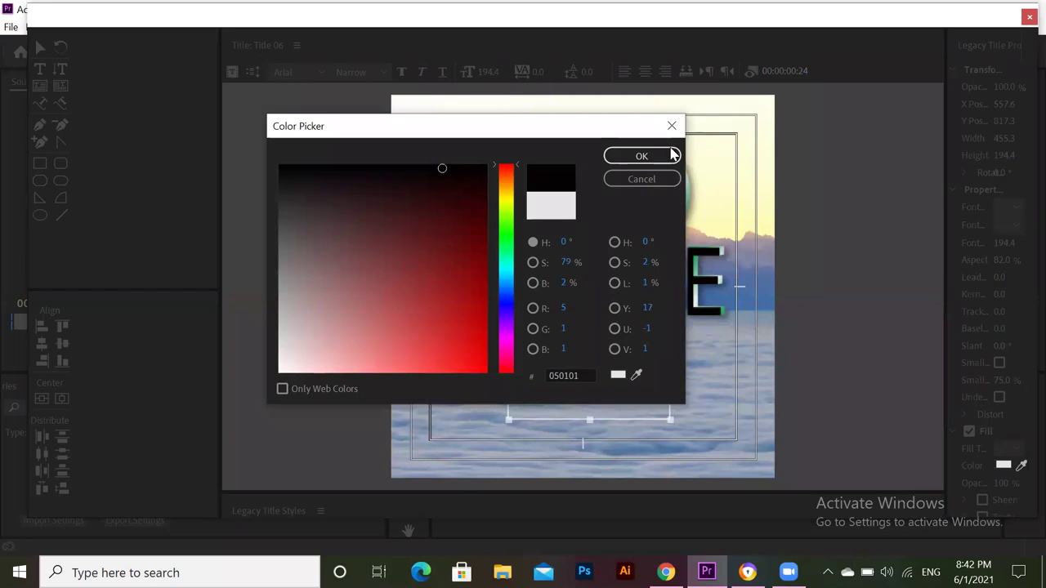
{"action": "left_click", "coordinate": [673, 157]}
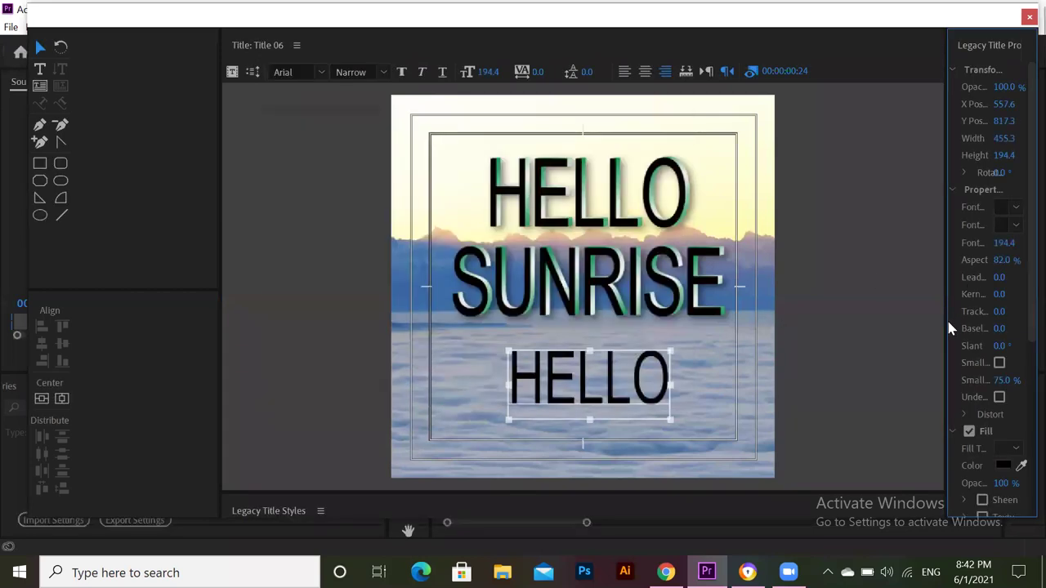
Widen the Legacy Title Properties area until its full labels and values show, keeping the lower HELLO text selected
{"action": "left_click", "coordinate": [874, 338]}
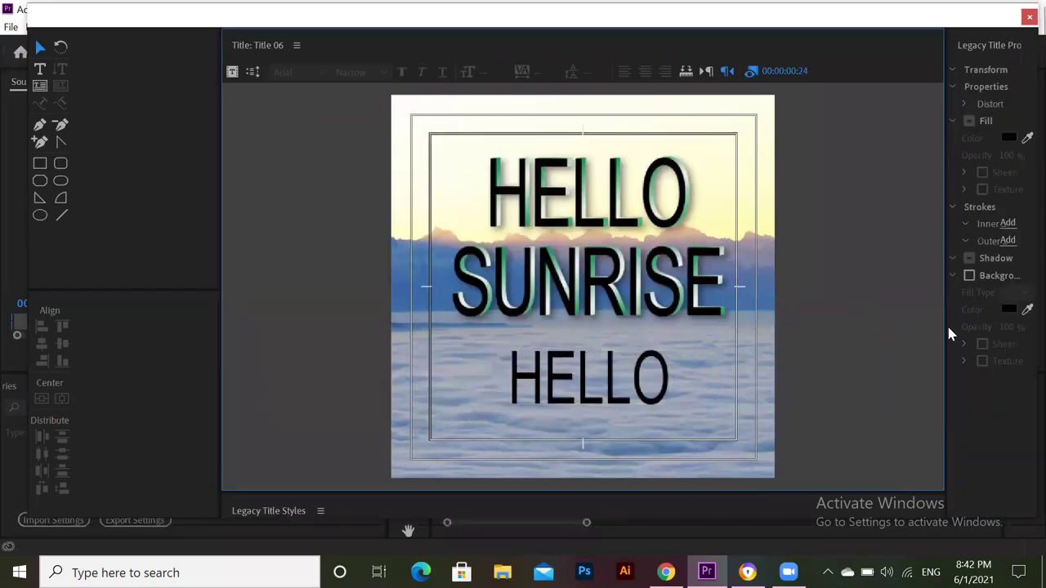
{"action": "left_click_drag", "start_coordinate": [940, 330], "coordinate": [824, 344]}
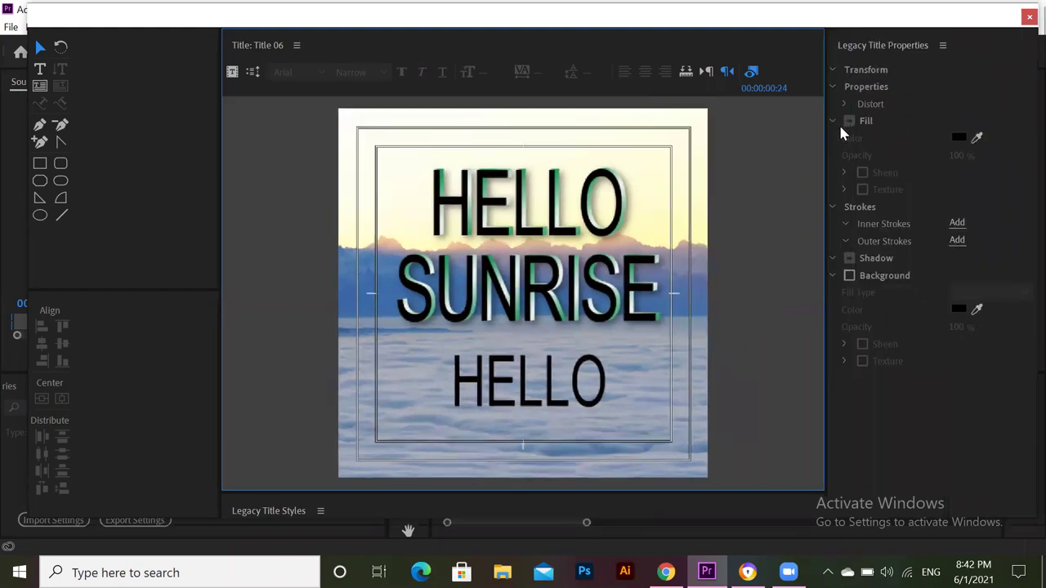
{"action": "left_click", "coordinate": [525, 369]}
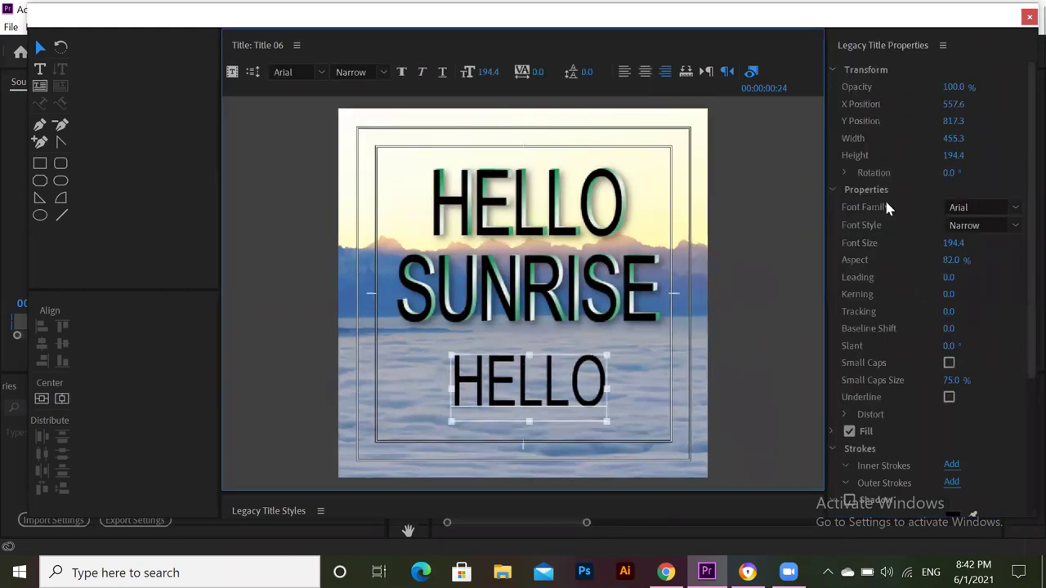
Collapse the Transform and Properties groups and set the lower HELLO text's fill type to Ghost
{"action": "left_click", "coordinate": [832, 70]}
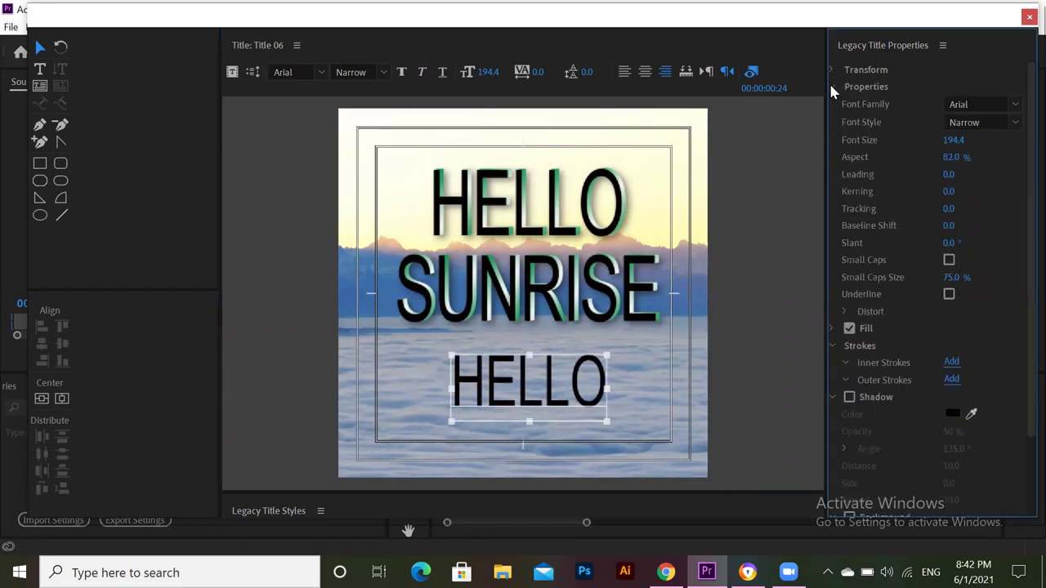
{"action": "left_click", "coordinate": [830, 86]}
{"action": "left_click", "coordinate": [833, 104]}
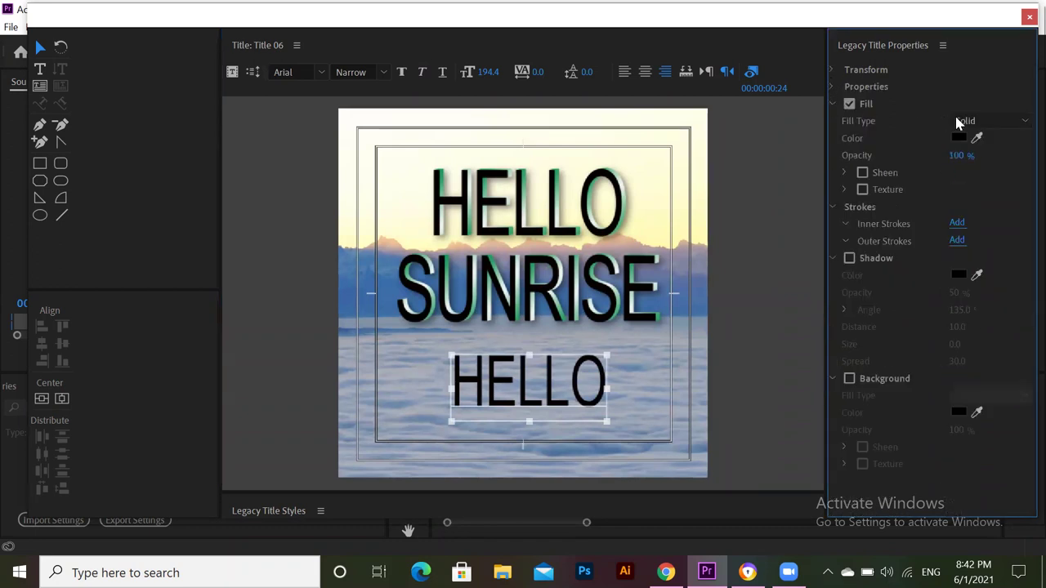
{"action": "left_click", "coordinate": [981, 120]}
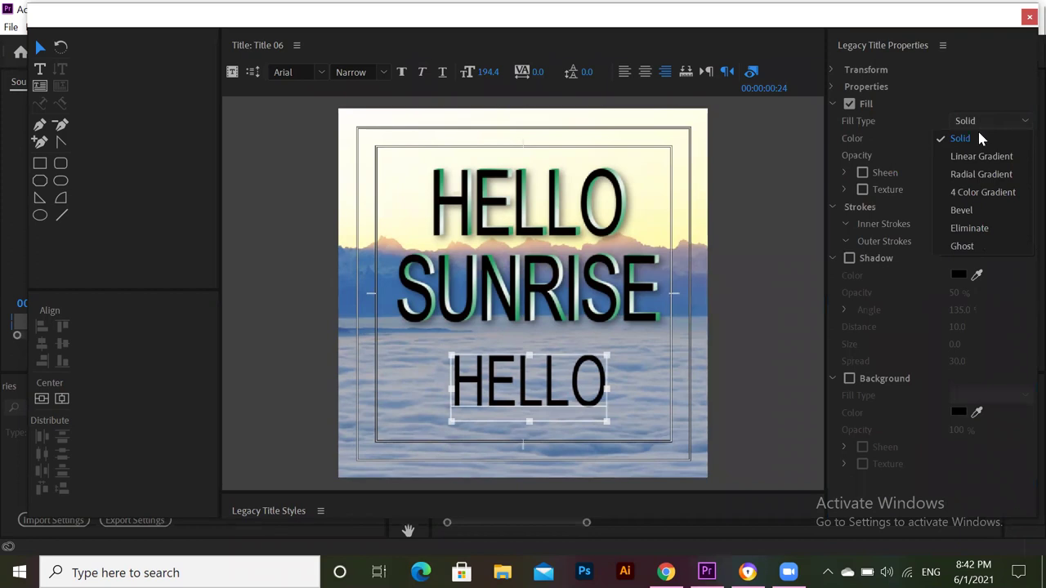
{"action": "left_click", "coordinate": [981, 246]}
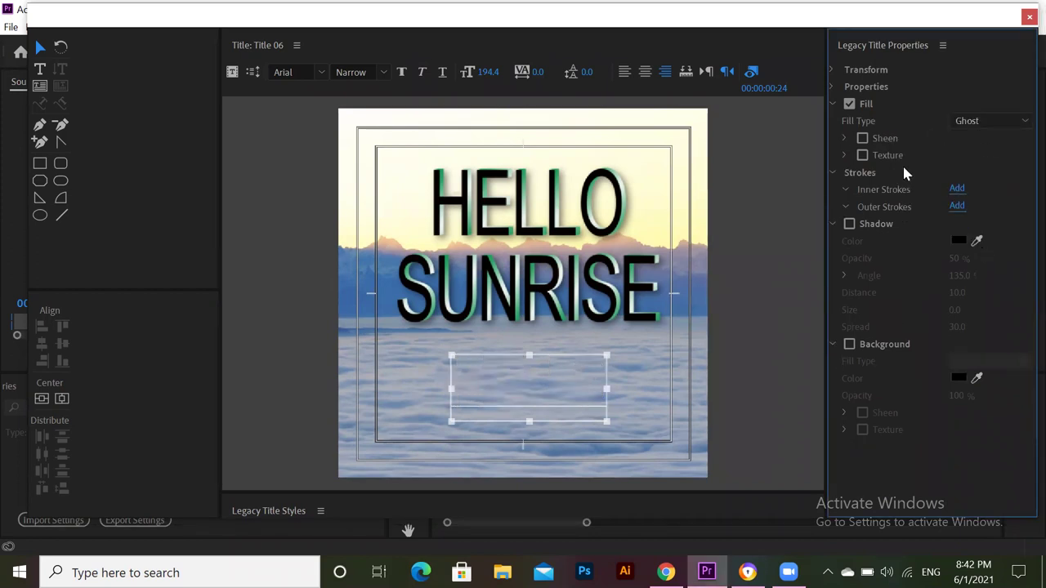